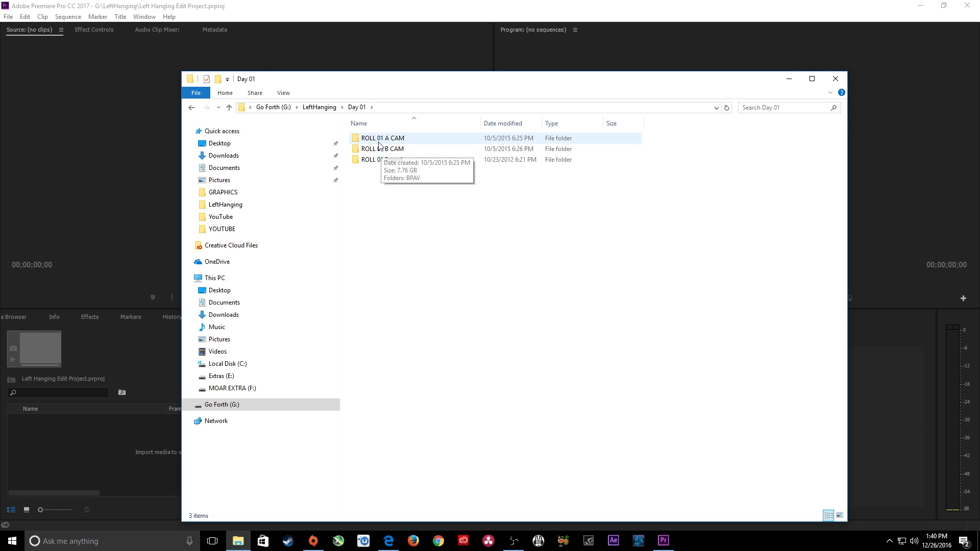
Open the Day 02 folder in LeftHanging to check how its camera and sound rolls are organized.
key(alt+Up)
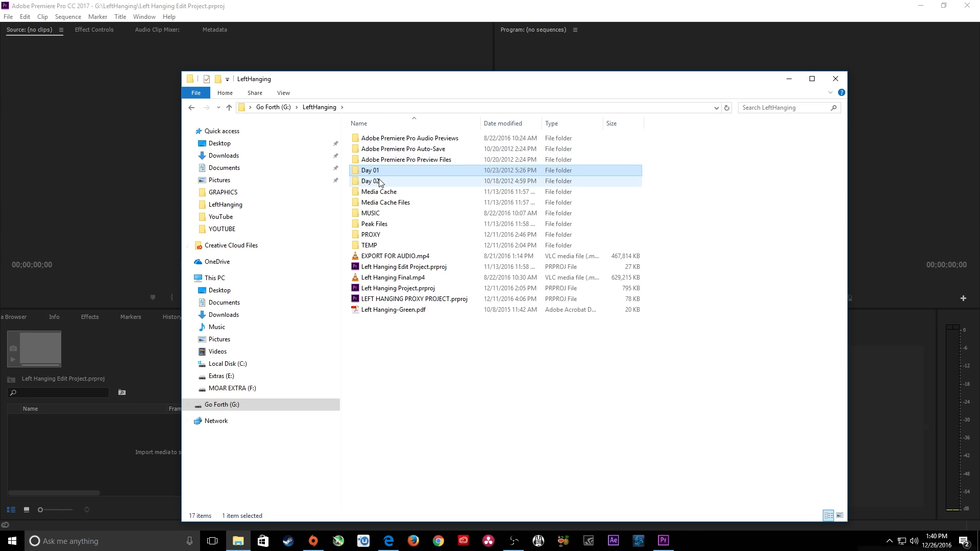
double_click(378, 181)
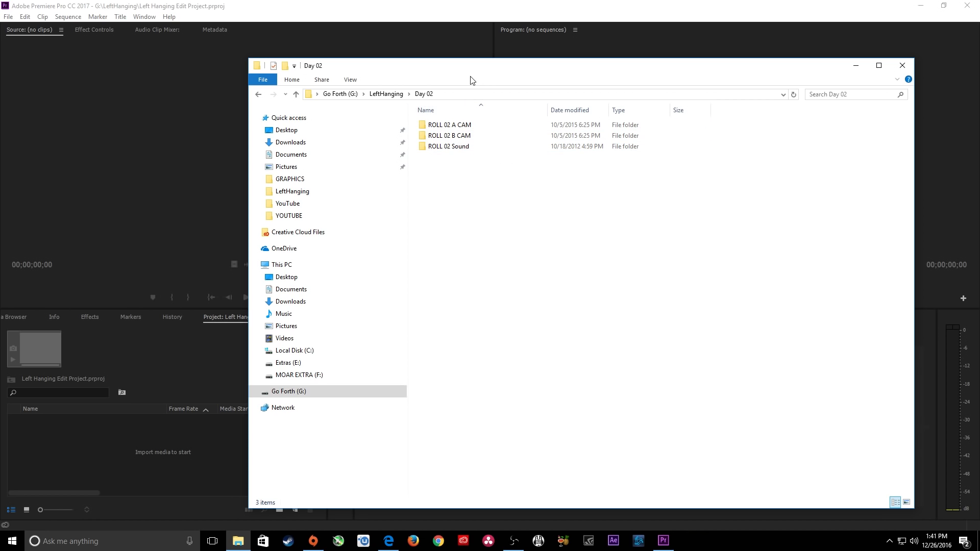
Switch to Premiere Pro and show the LeftHanging Day 01 folder in a maximized Media Browser.
click(163, 441)
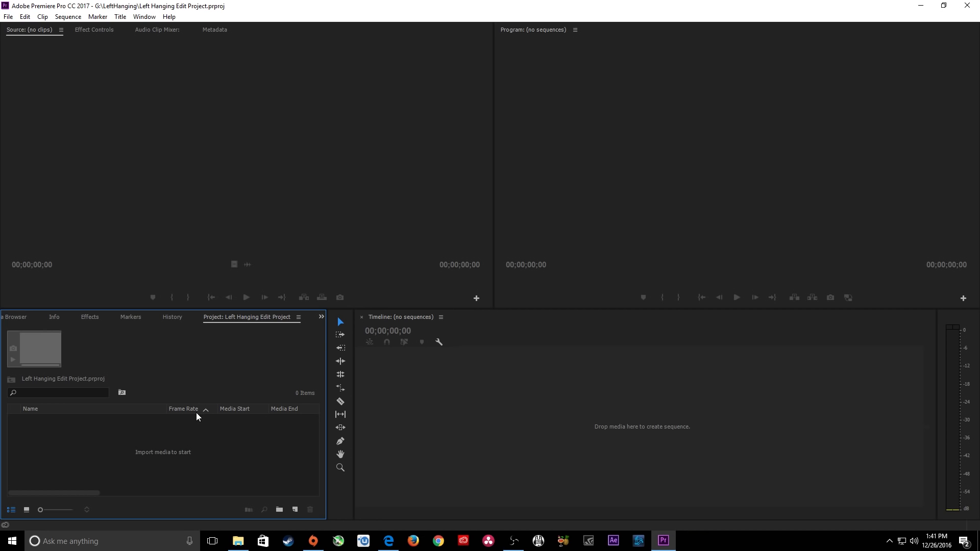
click(21, 317)
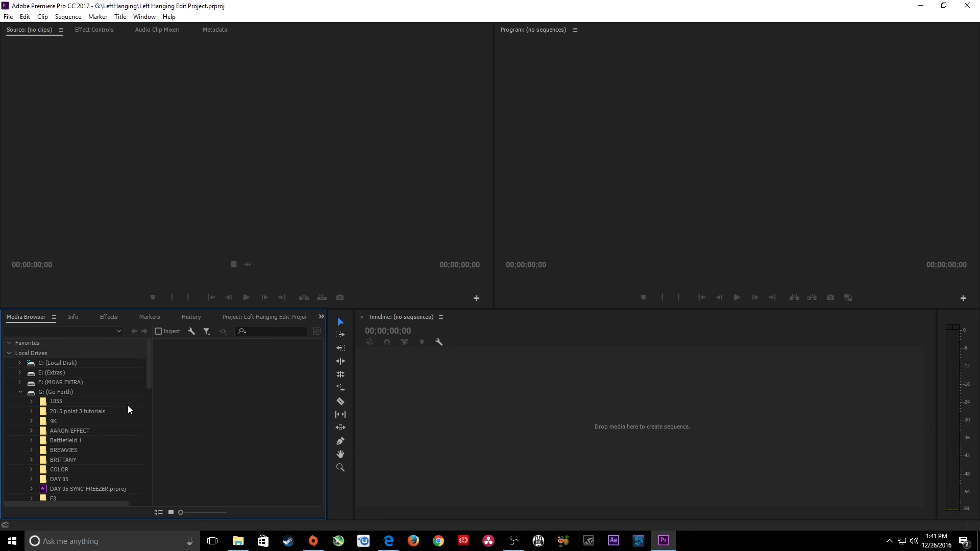
key(grave)
click(72, 328)
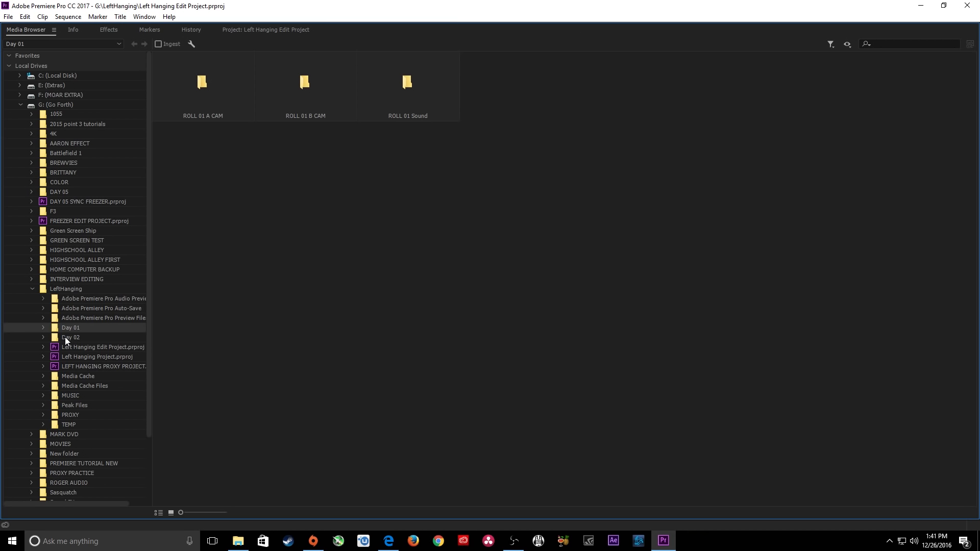
key(Up)
key(Up)
key(Up)
key(Up)
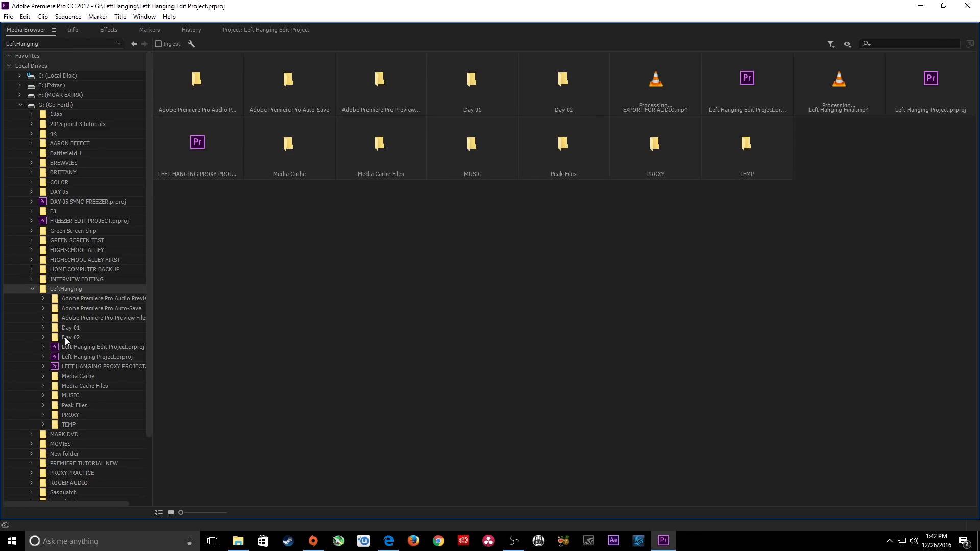
key(Down)
key(Down)
key(Down)
key(Down)
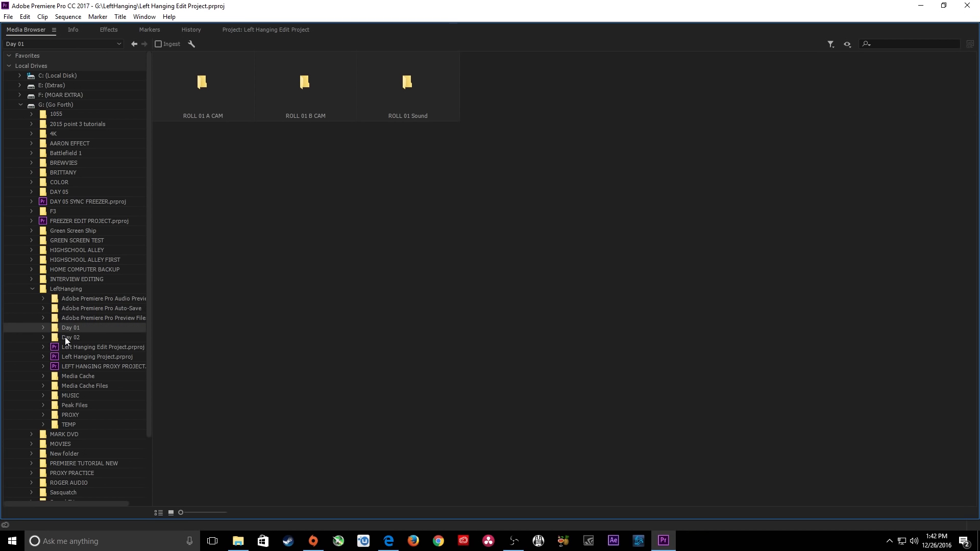
Import all clips from the A012_1023UN.RDM folder inside Day 01's ROLL 01 A CAM folder.
key(Right)
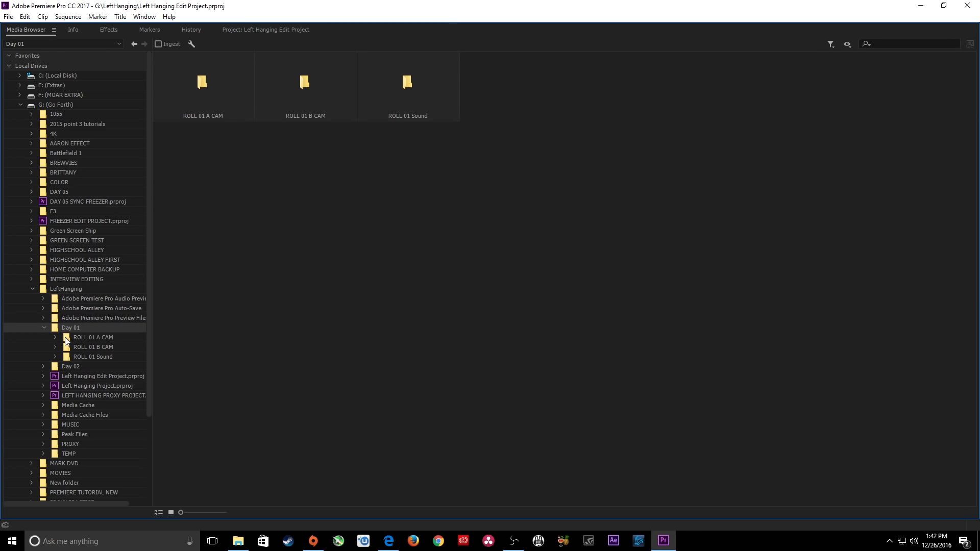
key(Left)
key(Right)
key(Down)
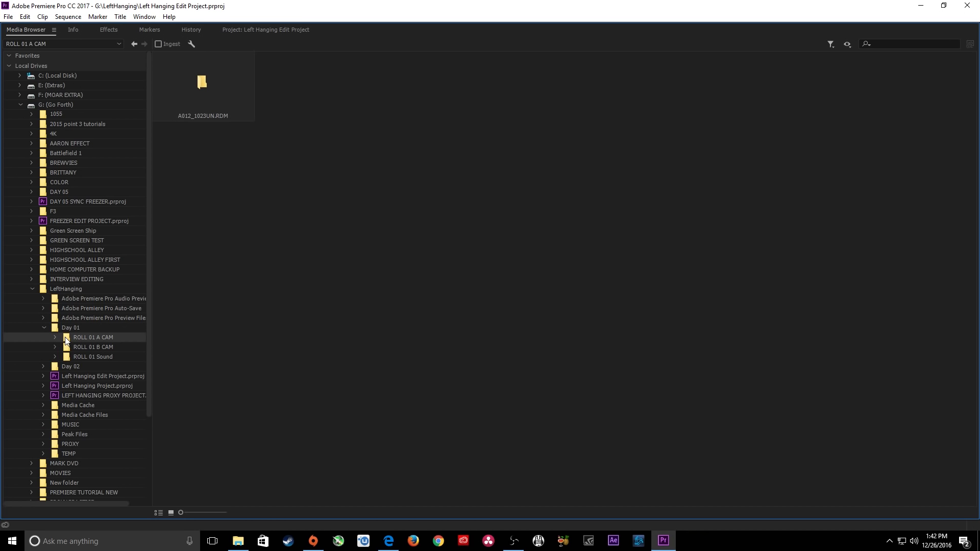
key(Right)
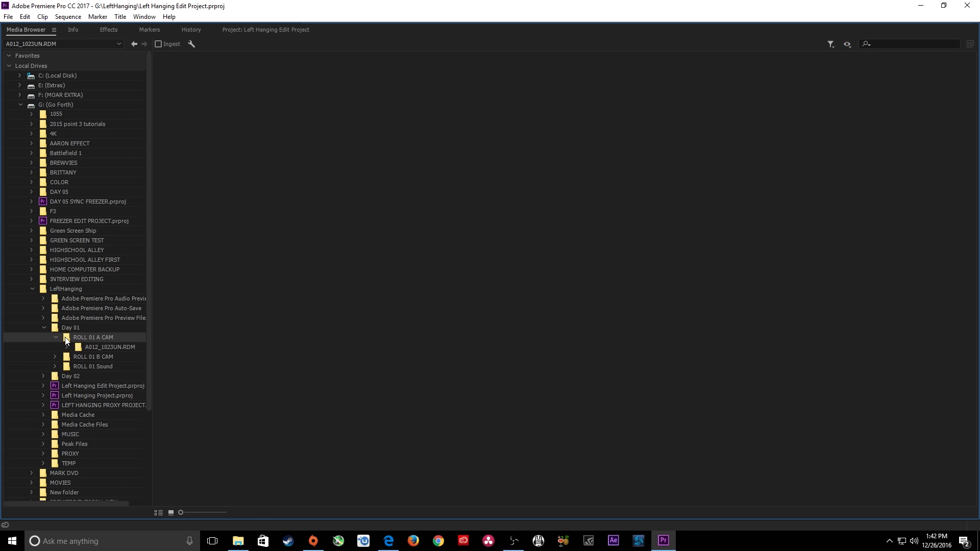
key(Down)
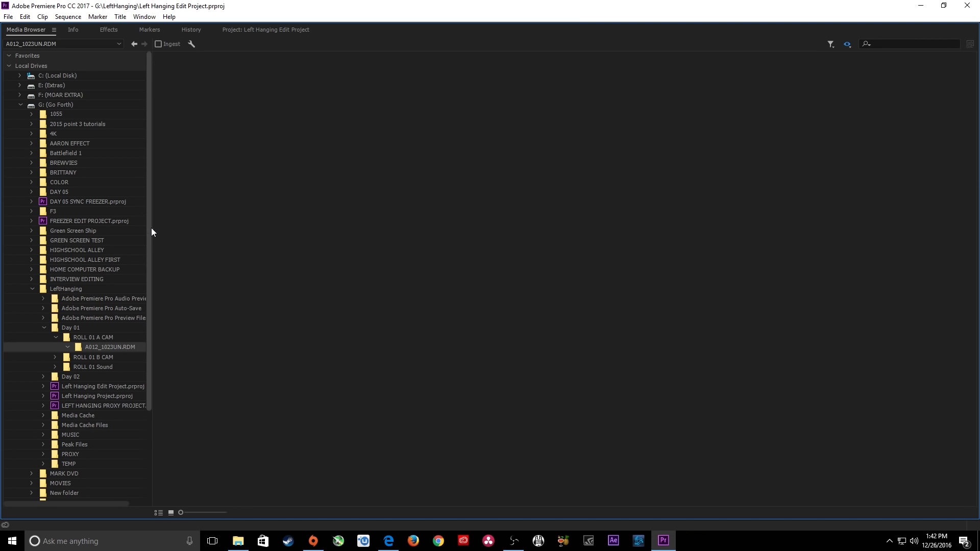
key(ctrl+a)
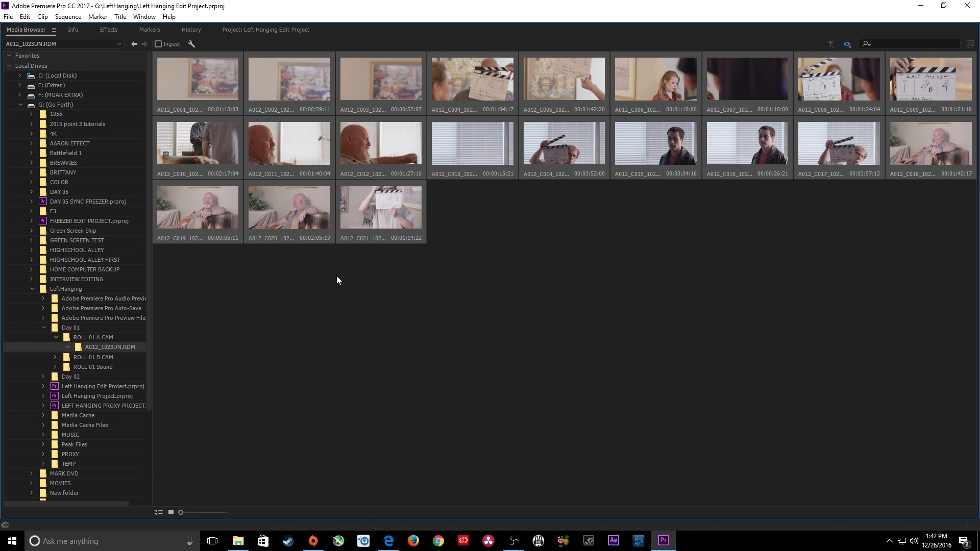
right_click(194, 81)
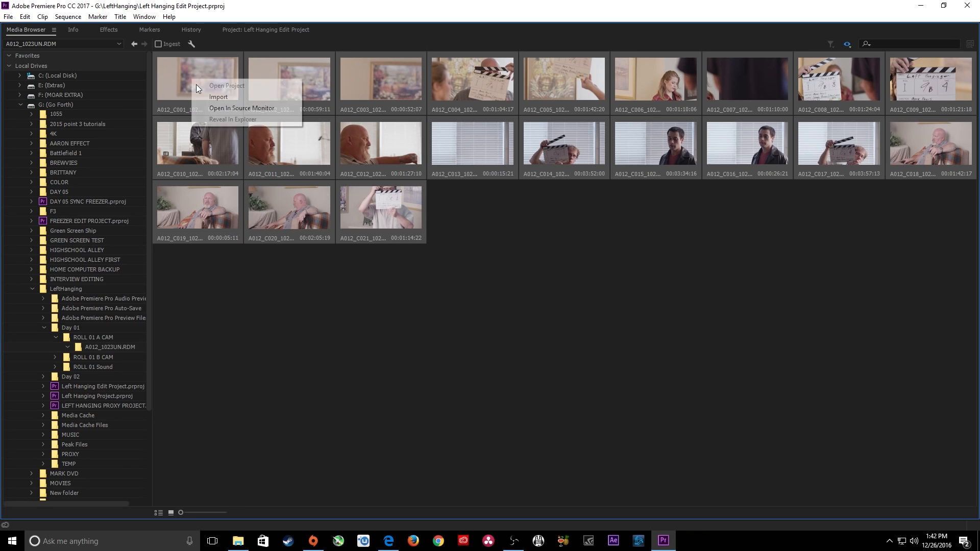
click(218, 97)
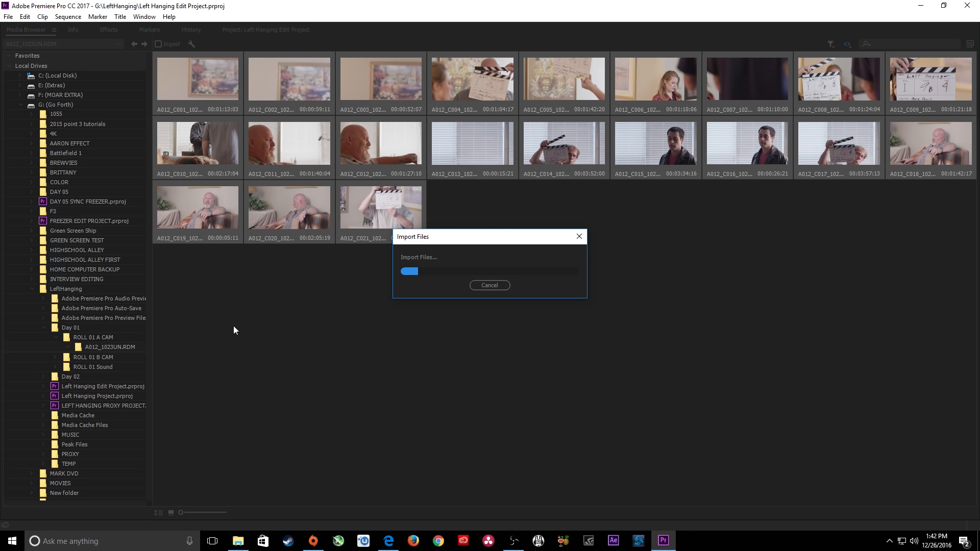
Import all clips from Day 01's ROLL 01 B CAM folder.
double_click(99, 357)
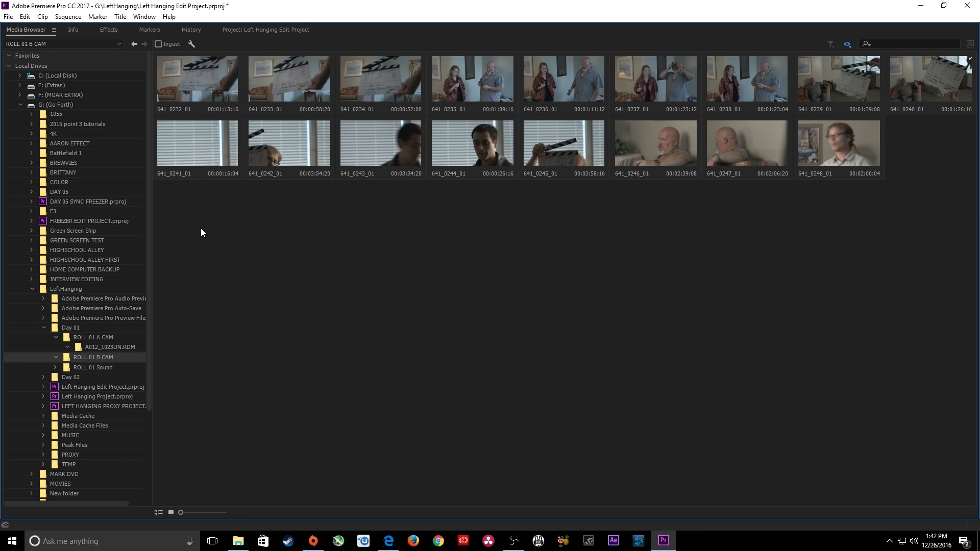
key(ctrl+a)
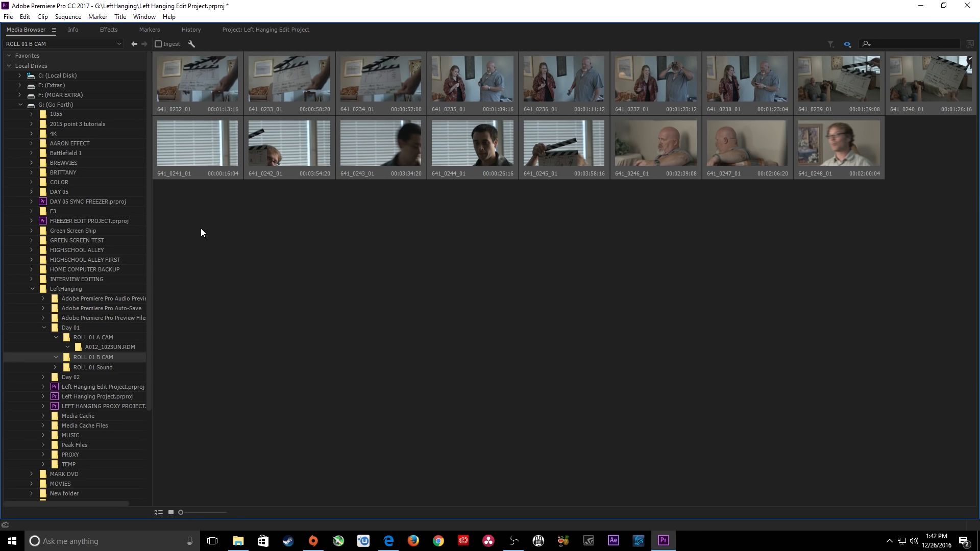
right_click(204, 88)
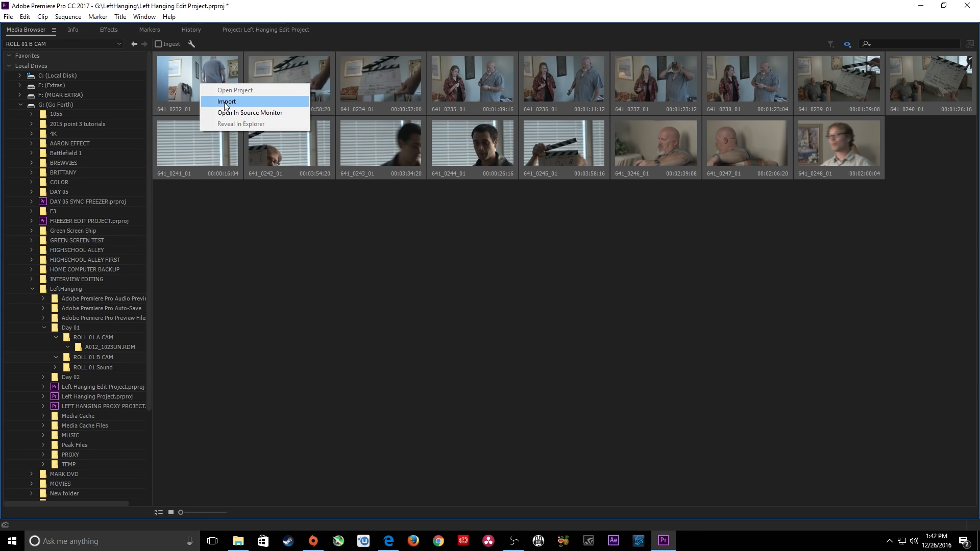
click(225, 101)
Import all MONO audio files from FOLDER01 inside Day 01's ROLL 01 Sound folder.
click(76, 367)
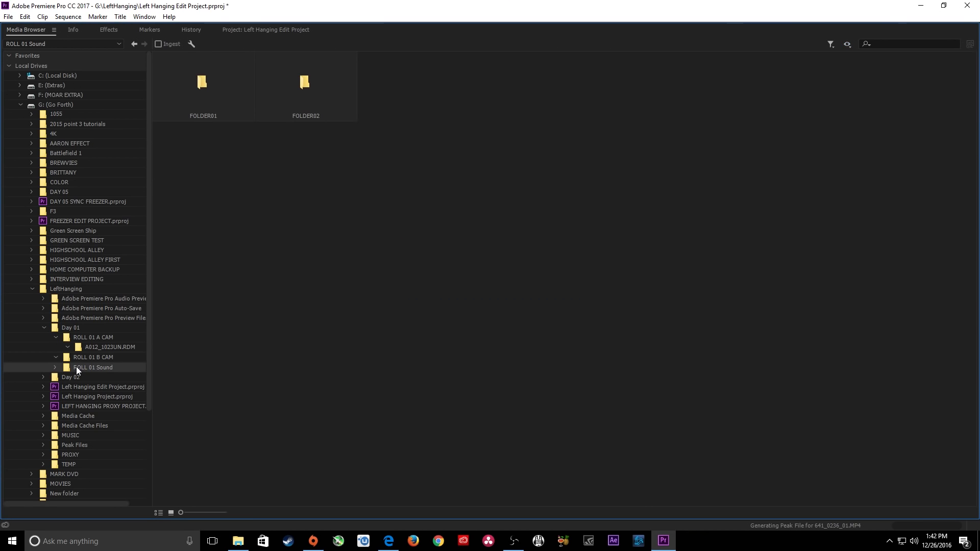
double_click(76, 368)
double_click(87, 376)
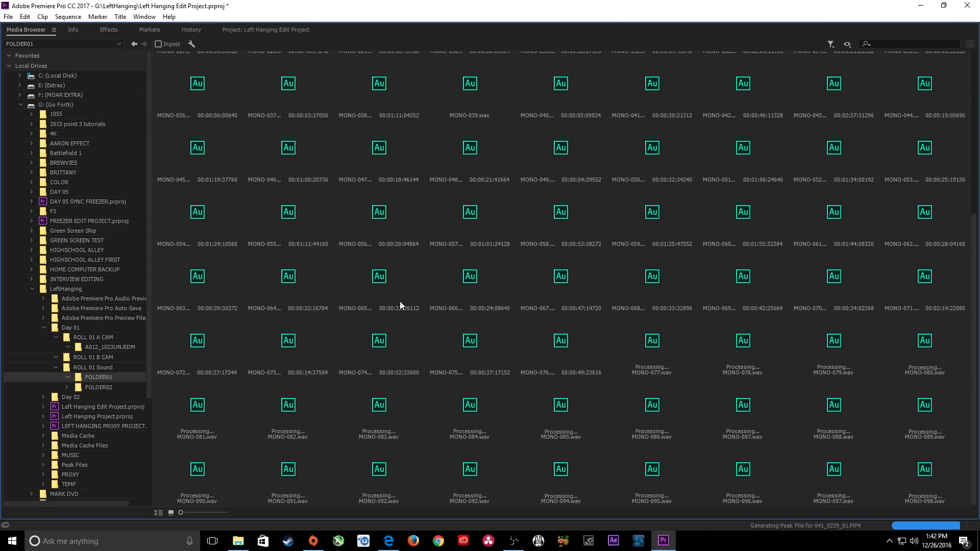
key(ctrl+a)
right_click(201, 83)
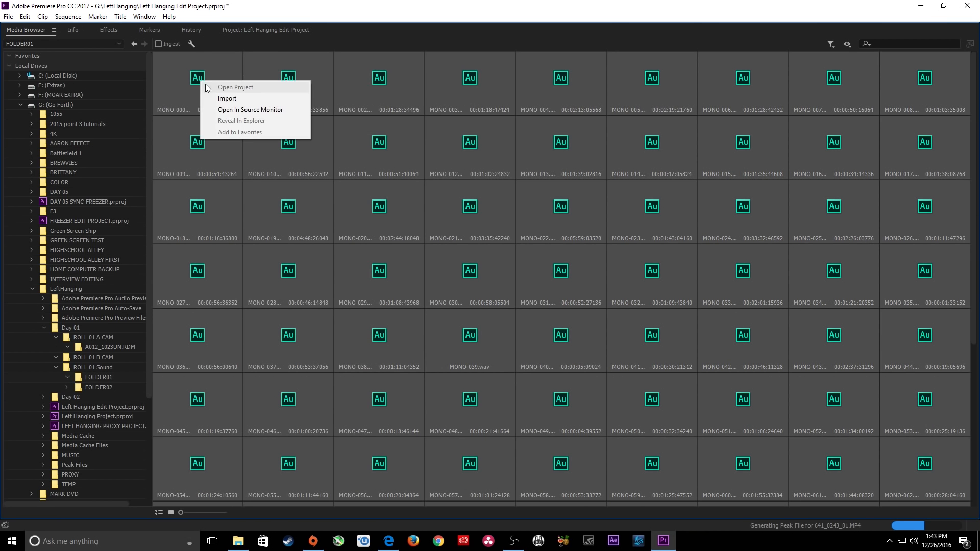
click(233, 100)
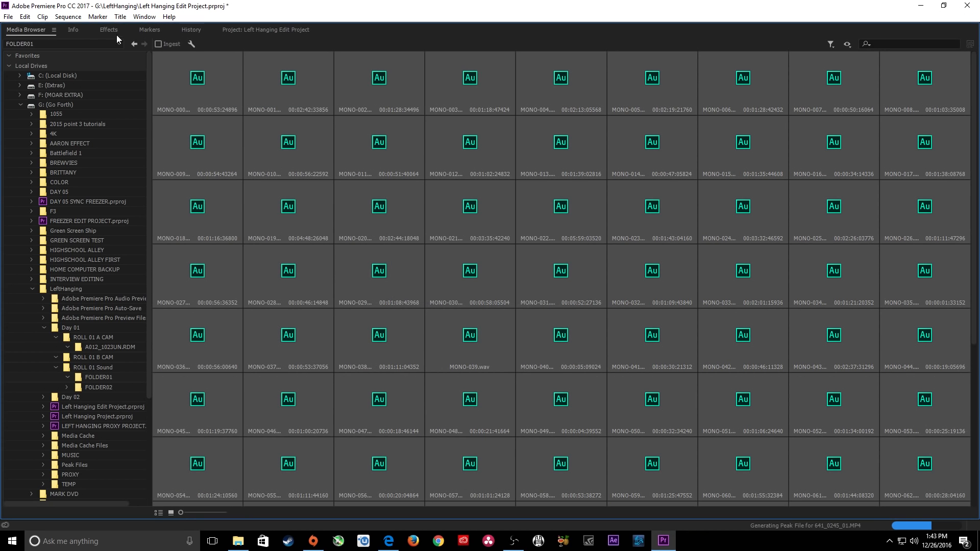
Show the project's imported media and select the B camera MP4 clips 641_0232_01 through 641_0248_01.
click(262, 28)
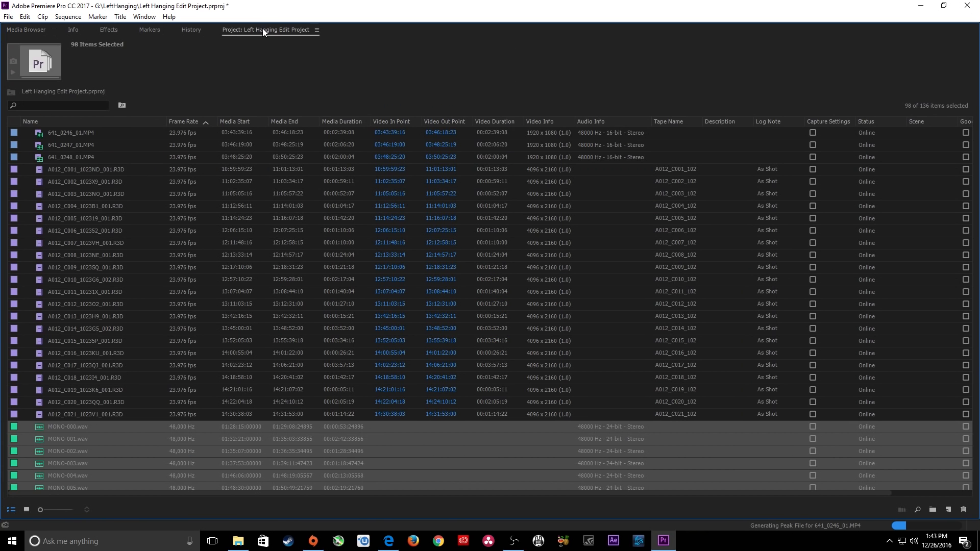
scroll(97, 374, up, 5)
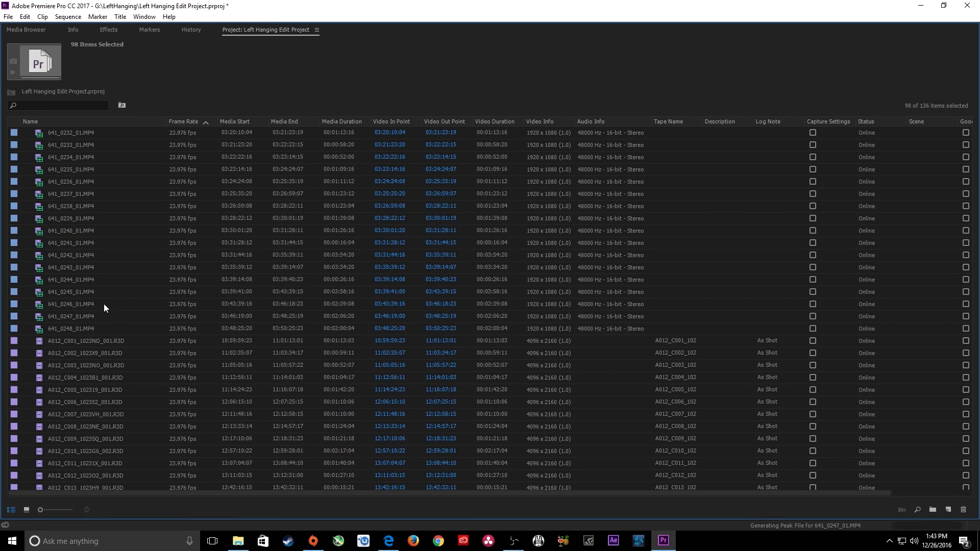
click(76, 133)
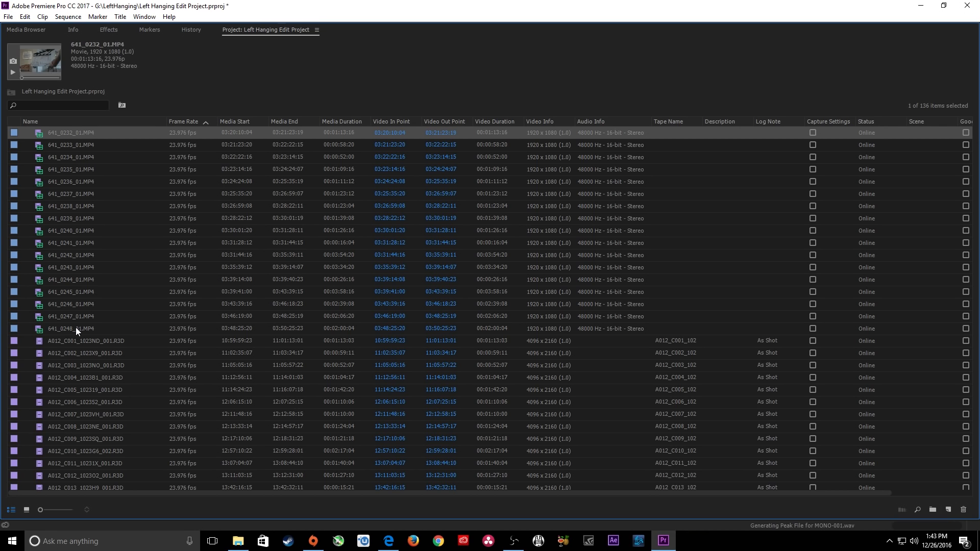
shift+click(76, 327)
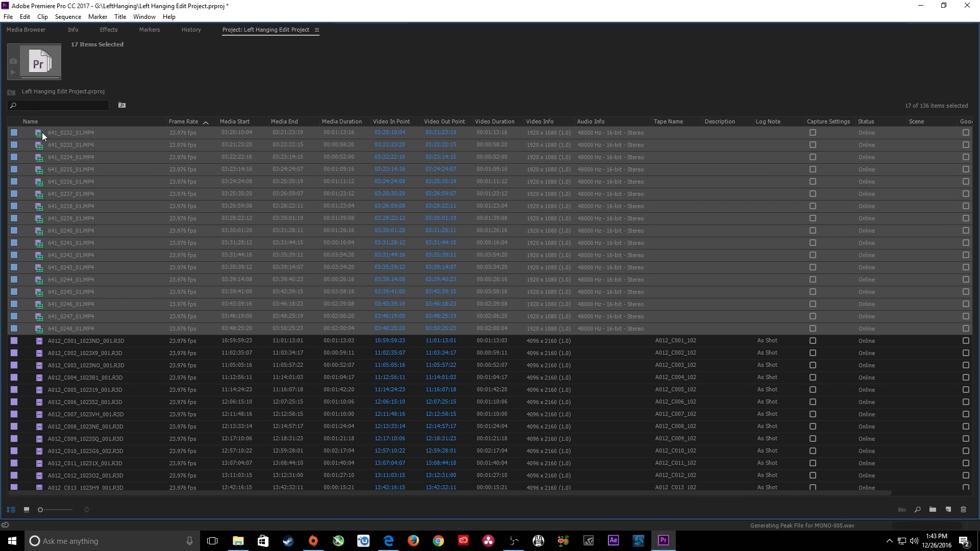
Save the project to the Desktop under the new name Left Hanging Day 01 Sync.
click(8, 16)
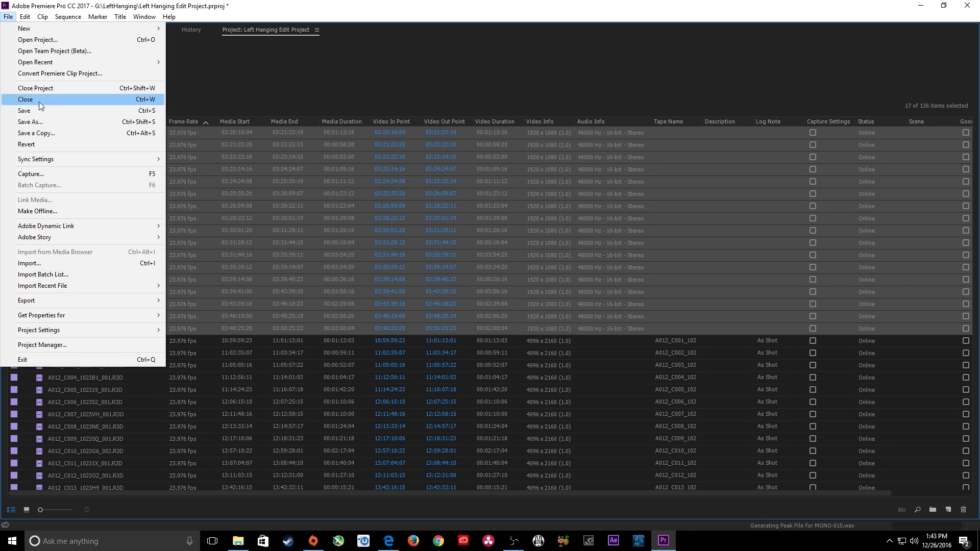
click(43, 119)
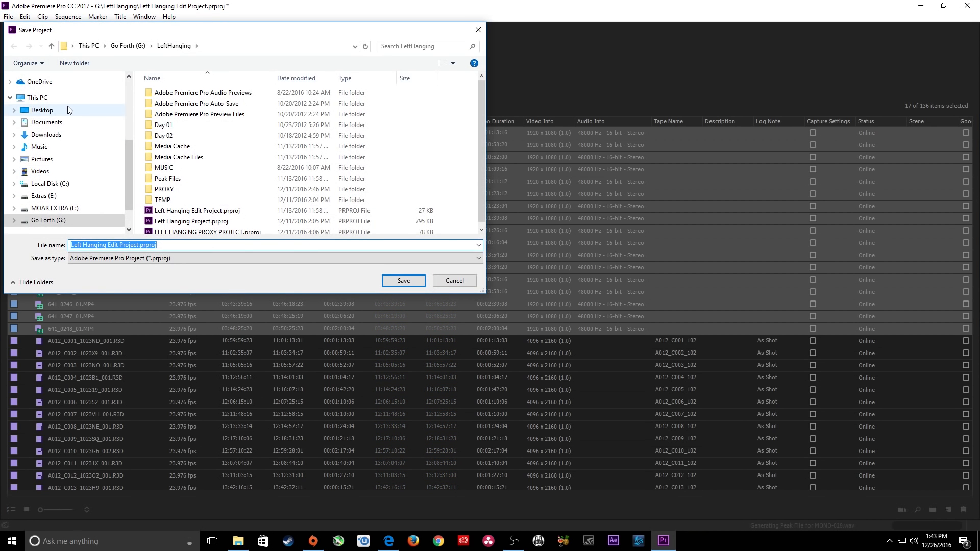
click(67, 107)
click(180, 244)
text(Left Hanging Day 01 Sync)
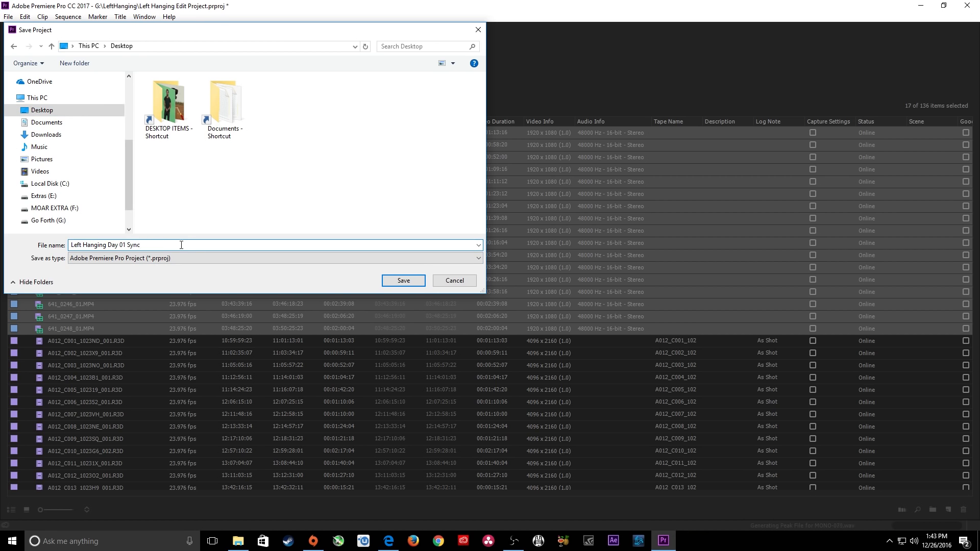
click(398, 280)
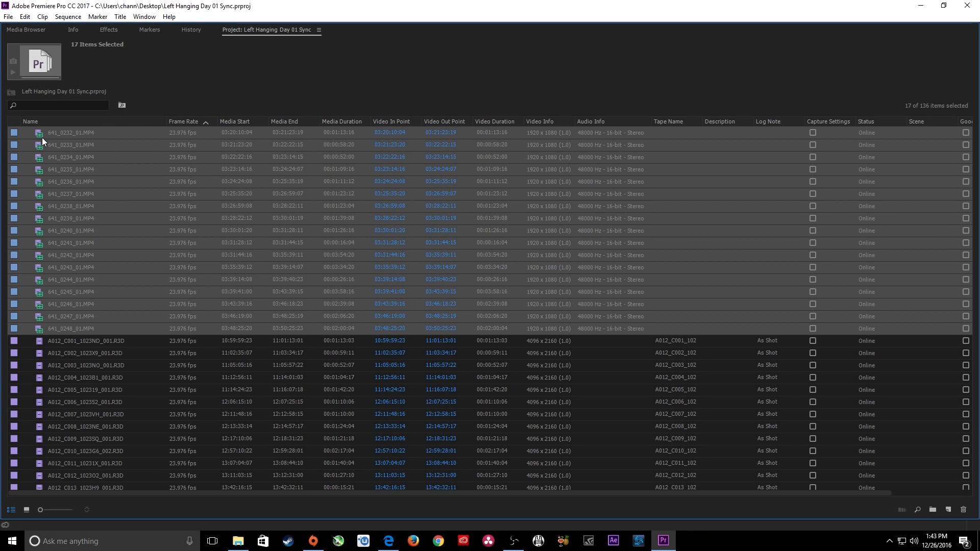
Move the selected MP4 clips into a new bin named BCAM.
drag(977, 401, 931, 510)
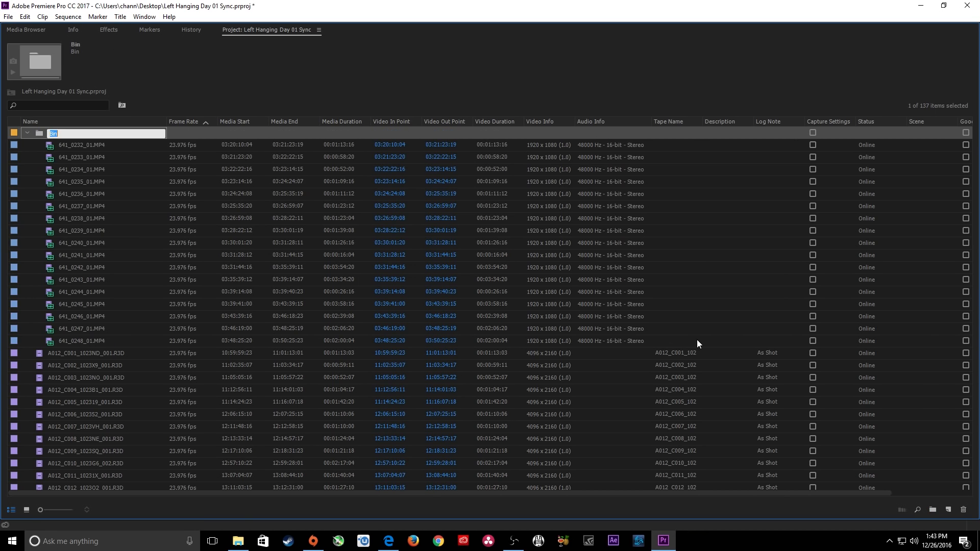
text(BCAM)
key(Tab)
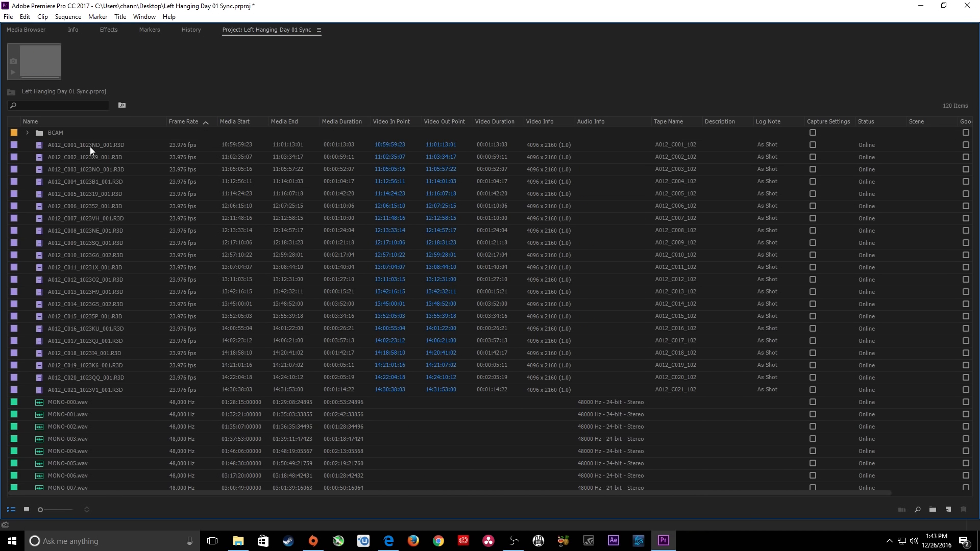
Move all the A012 R3D clips into a new bin named ACAM and collapse the bin.
click(90, 146)
shift+click(76, 390)
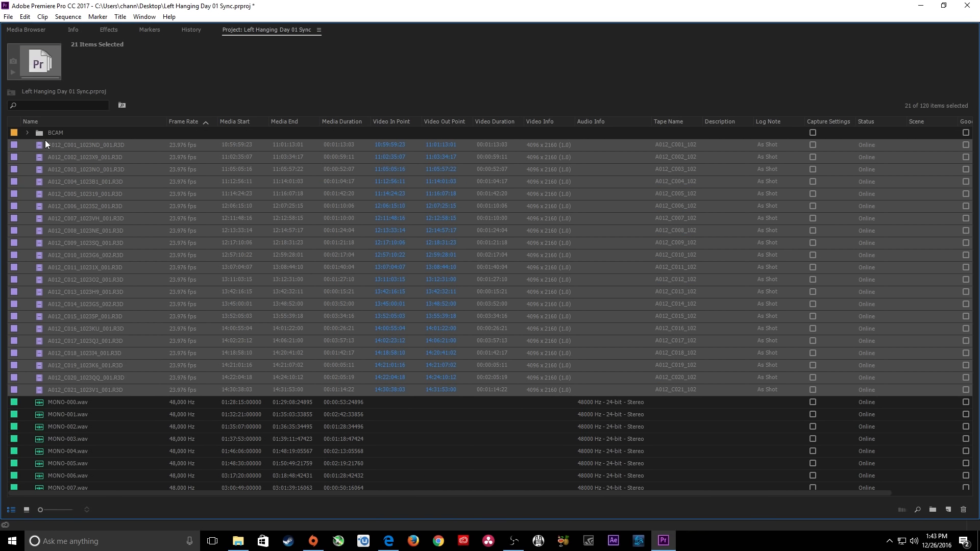
drag(39, 146, 934, 509)
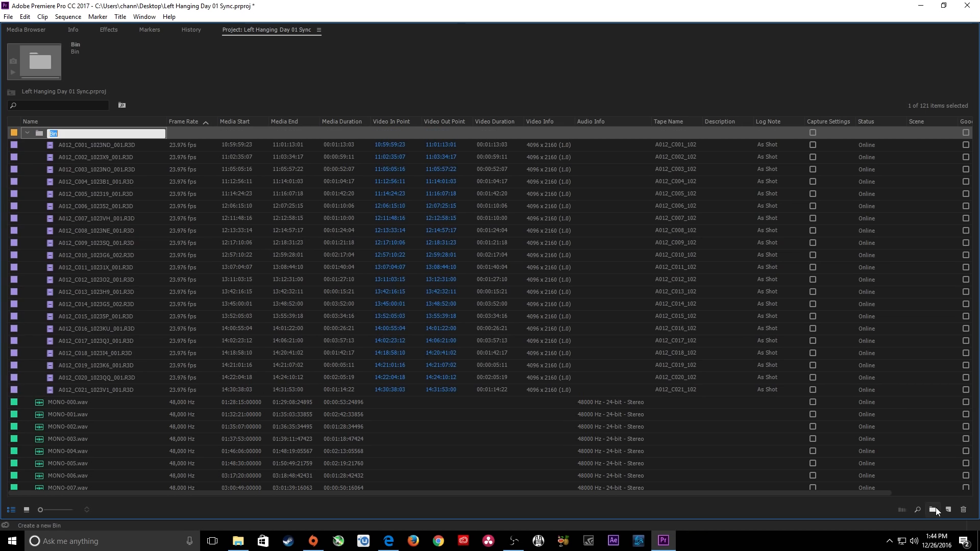
text(ACAM)
key(Return)
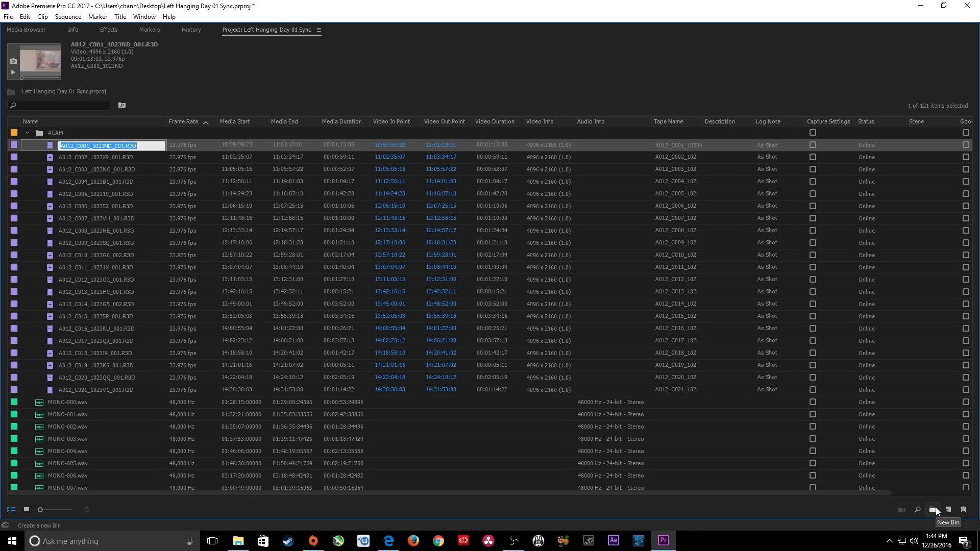
click(27, 132)
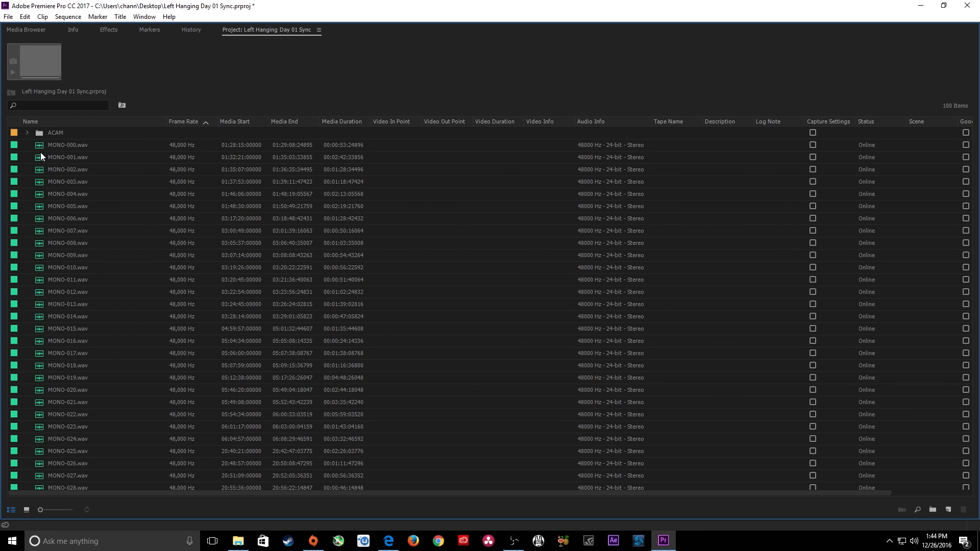
Move all the MONO WAV clips into a new bin named DAY 01 AUDIO and collapse the bin.
click(42, 153)
scroll(72, 235, down, 8)
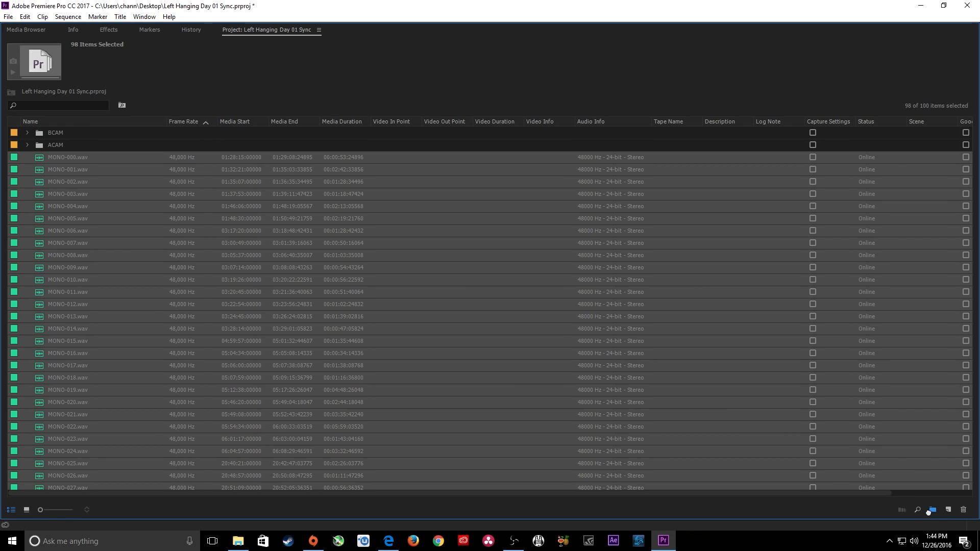
drag(927, 511, 932, 510)
text(DAY 01 AUDIO)
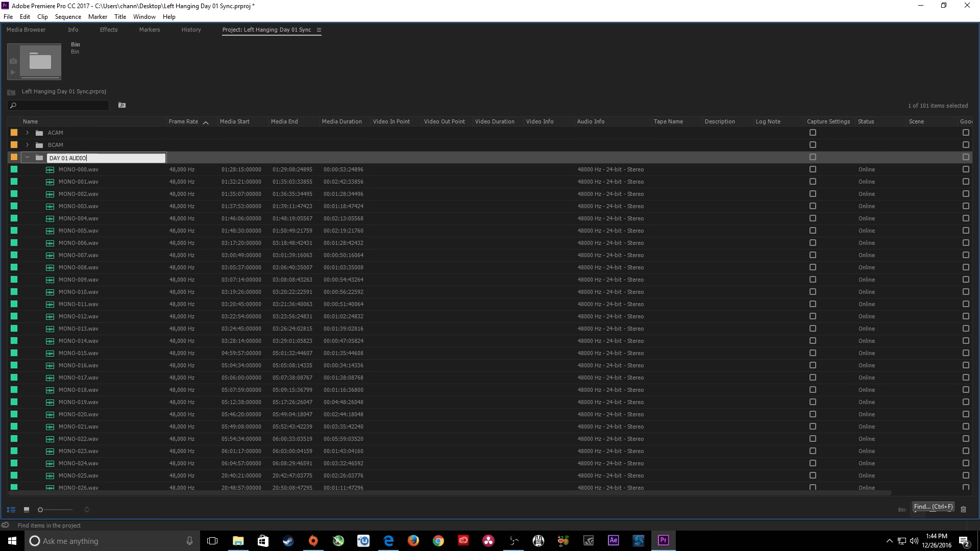
key(Return)
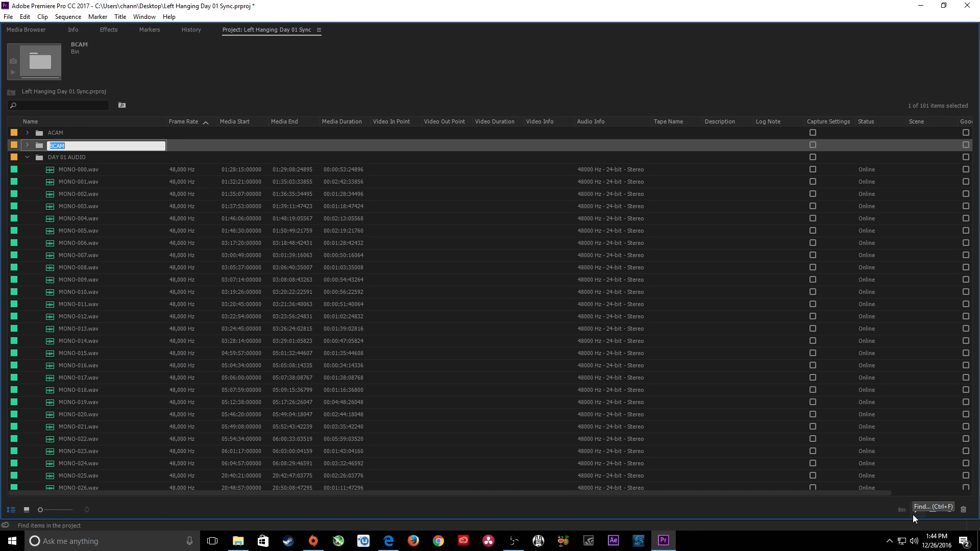
click(28, 157)
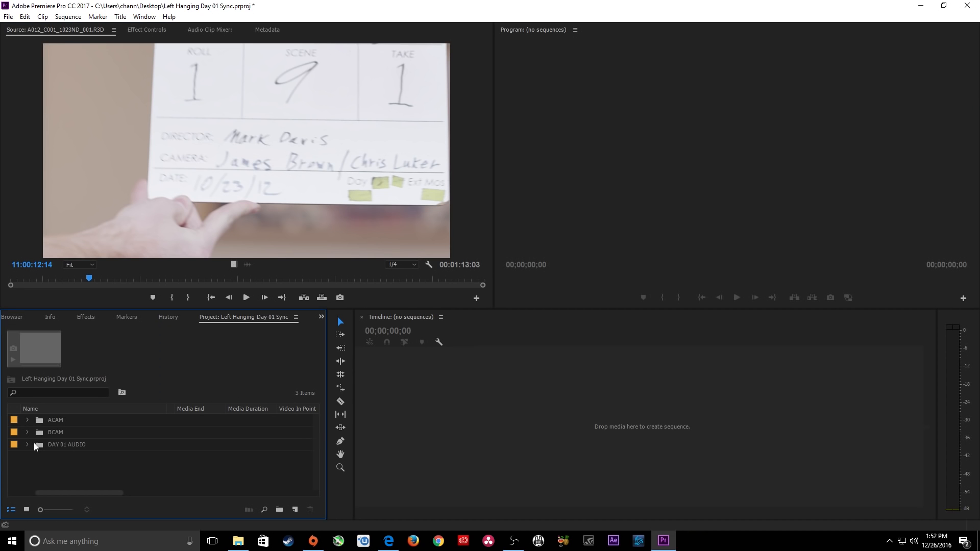
Open the DAY 01 AUDIO bin and load MONO-084.wav in the Source monitor to examine its waveform channels.
scroll(39, 493, left, 3)
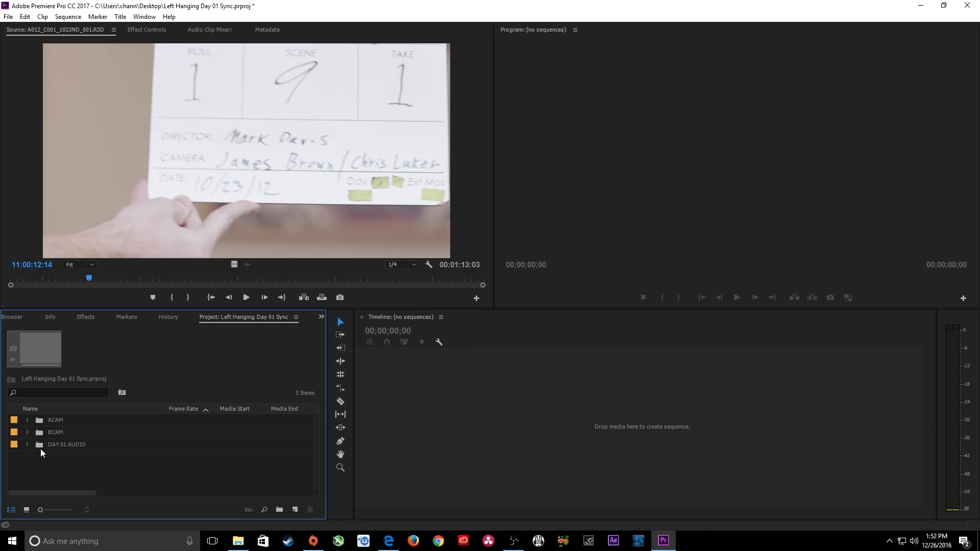
double_click(41, 445)
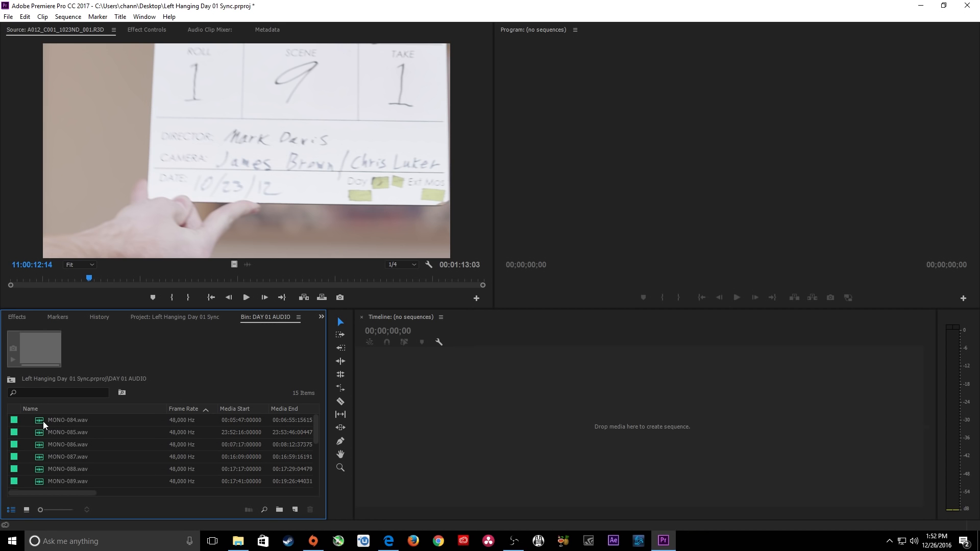
double_click(43, 421)
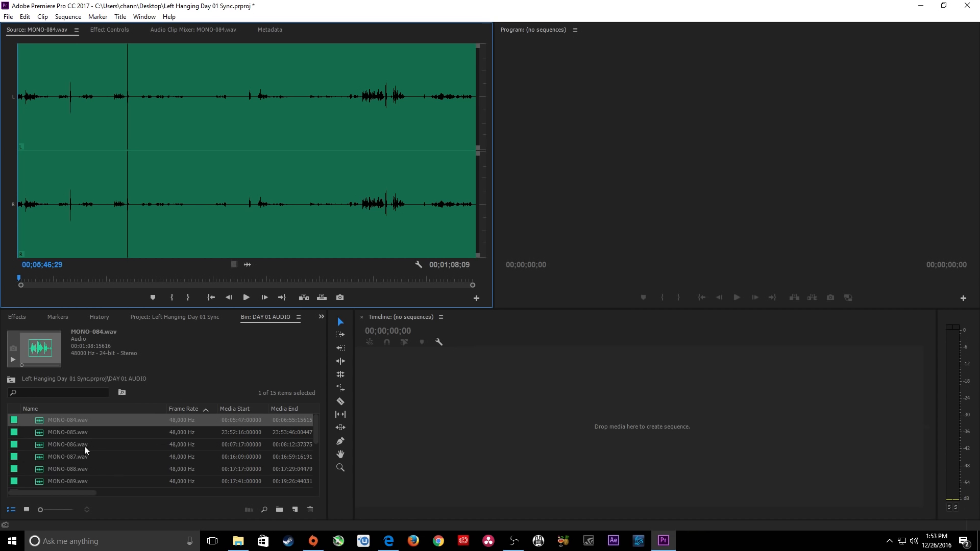
mouse_move(510, 541)
click(440, 477)
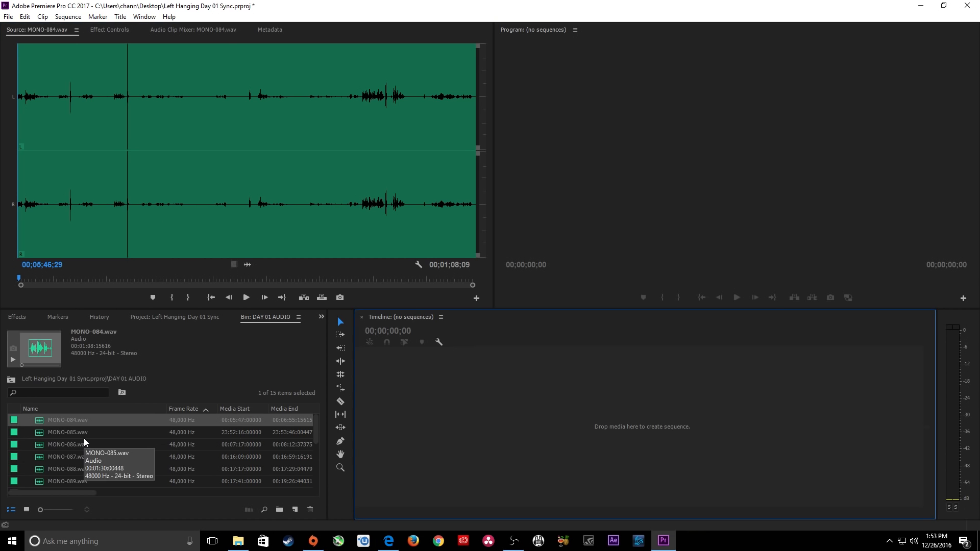
Modify the audio channels of all clips in the DAY 01 AUDIO bin, setting the clip channel format to Mono.
key(grave)
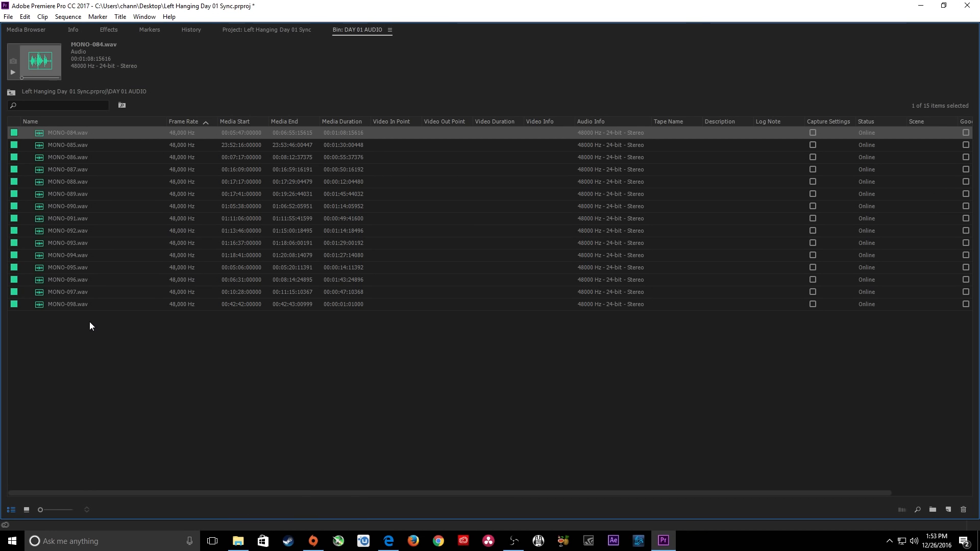
key(ctrl+a)
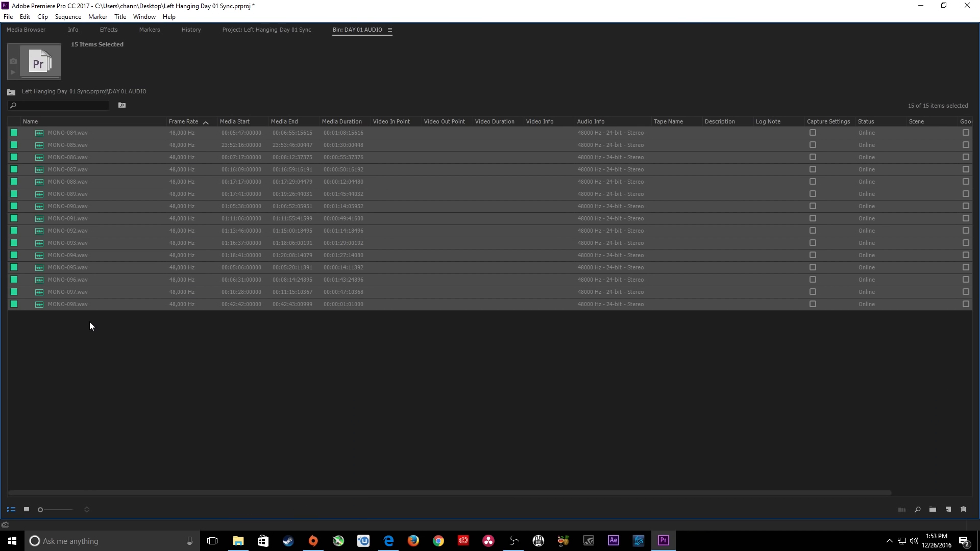
right_click(61, 131)
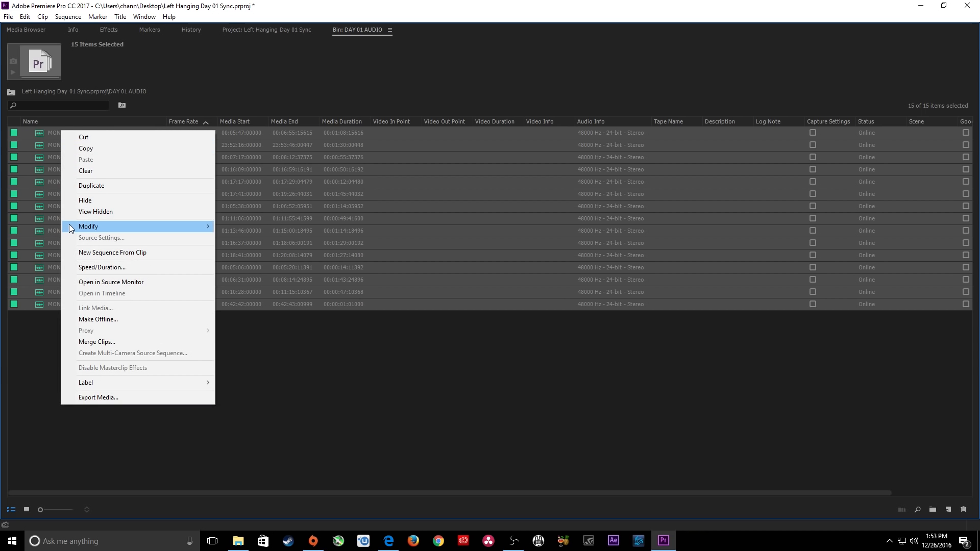
mouse_move(72, 228)
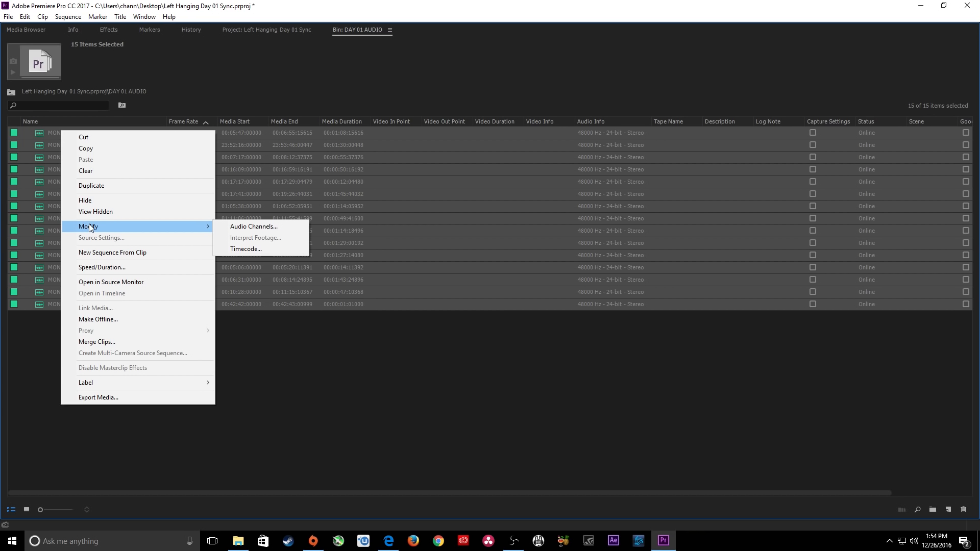
click(234, 228)
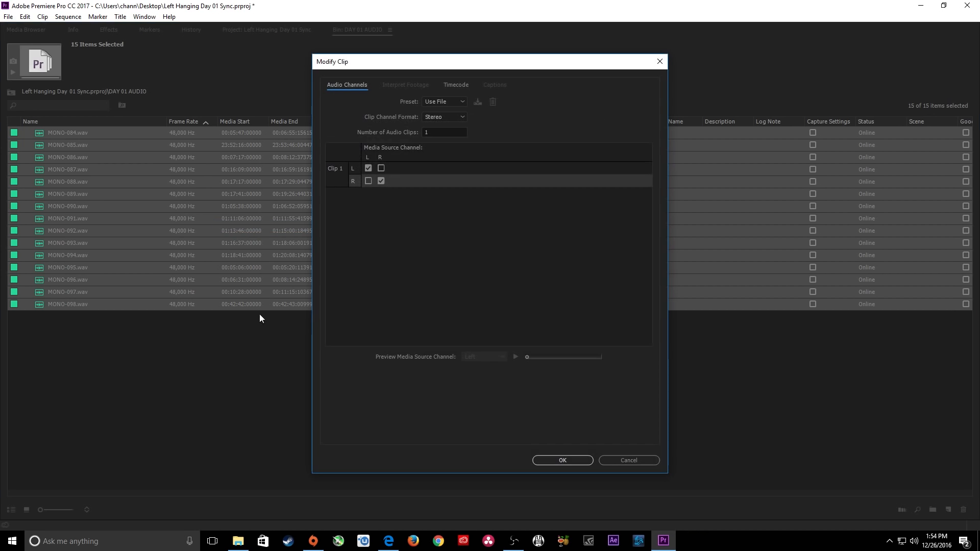
click(455, 115)
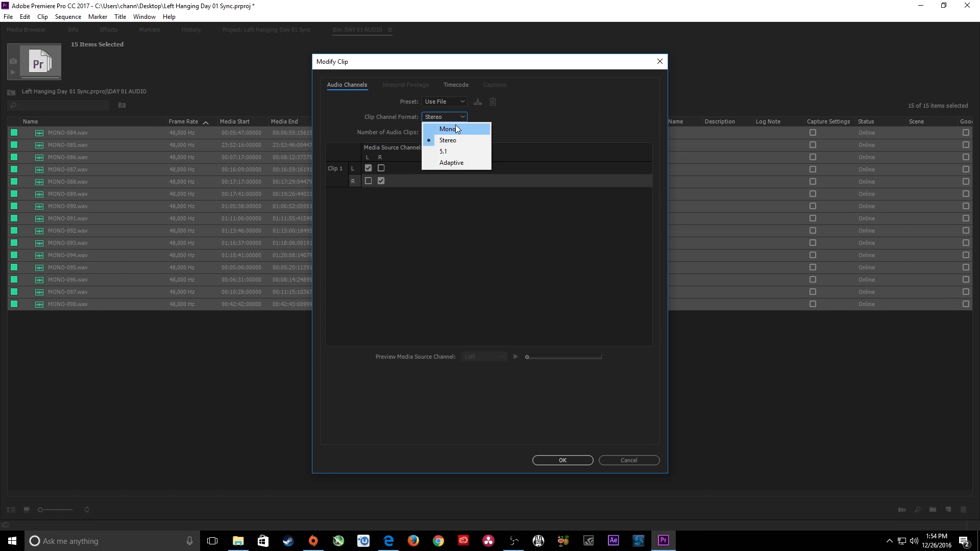
click(456, 128)
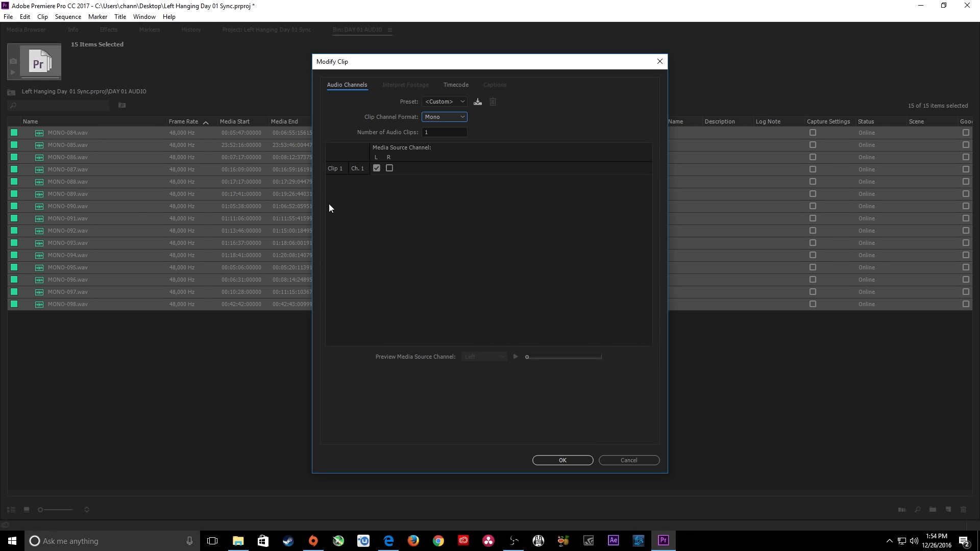
click(556, 462)
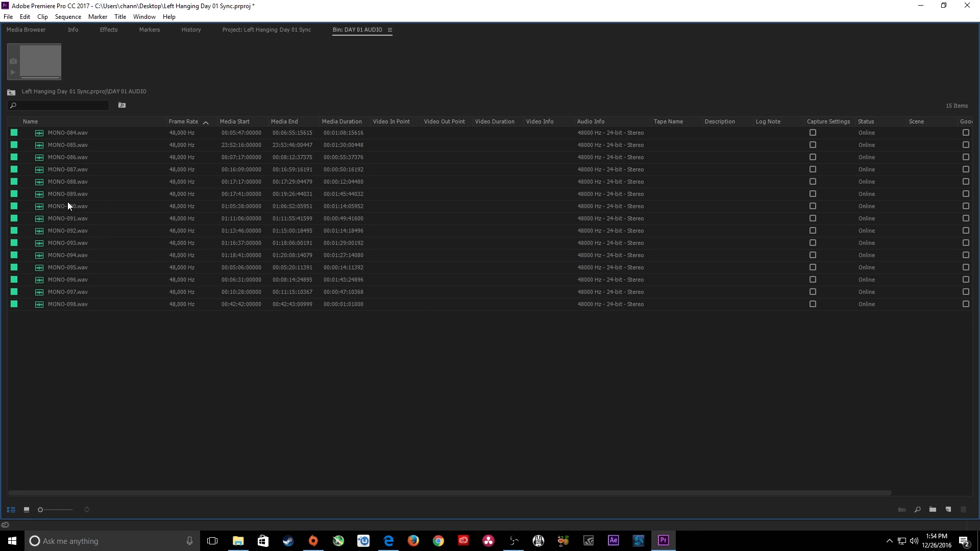
Load MONO-089.wav in the Source monitor and play a section from about 00;18;13;11 to check its audio level.
double_click(67, 193)
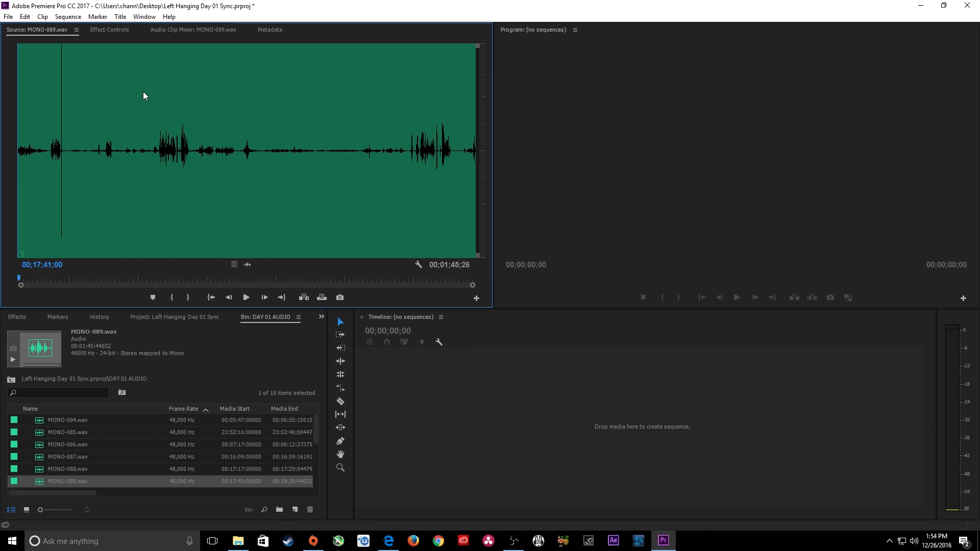
drag(119, 55, 158, 65)
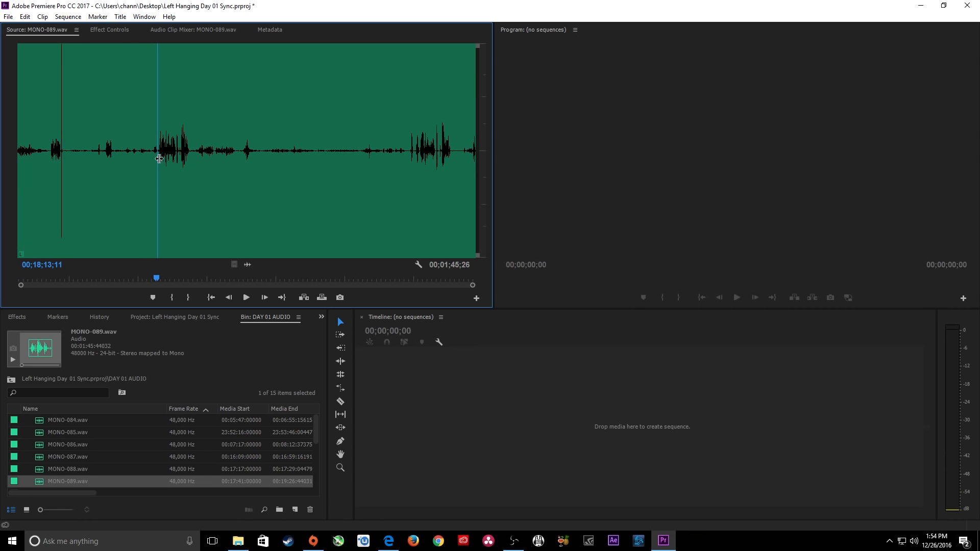
key(space)
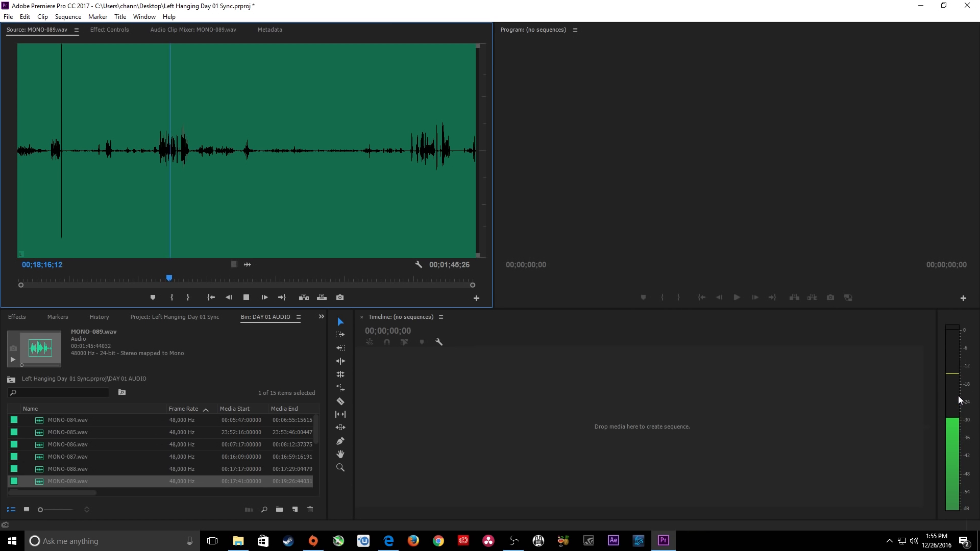
key(space)
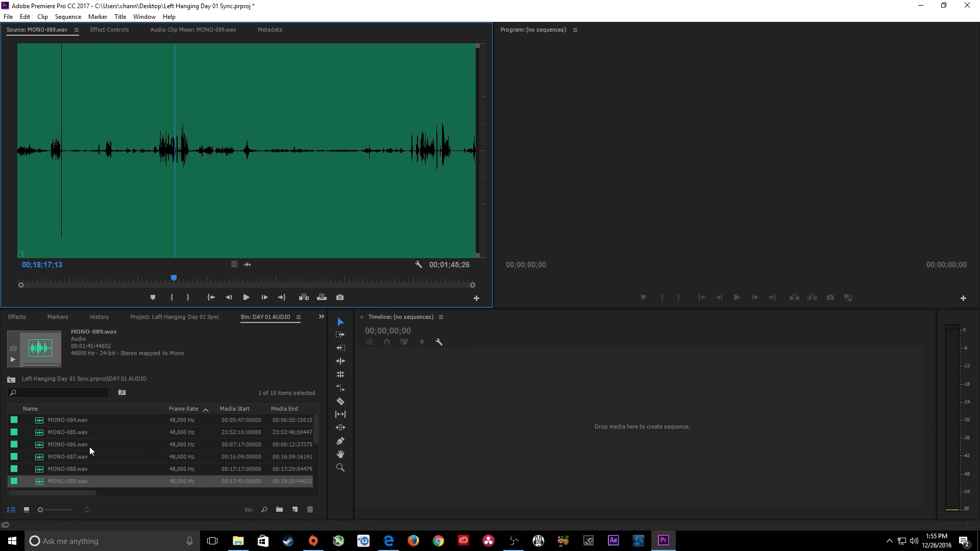
Adjust the gain of all clips in the DAY 01 AUDIO bin by 4 dB.
key(grave)
drag(99, 361, 44, 139)
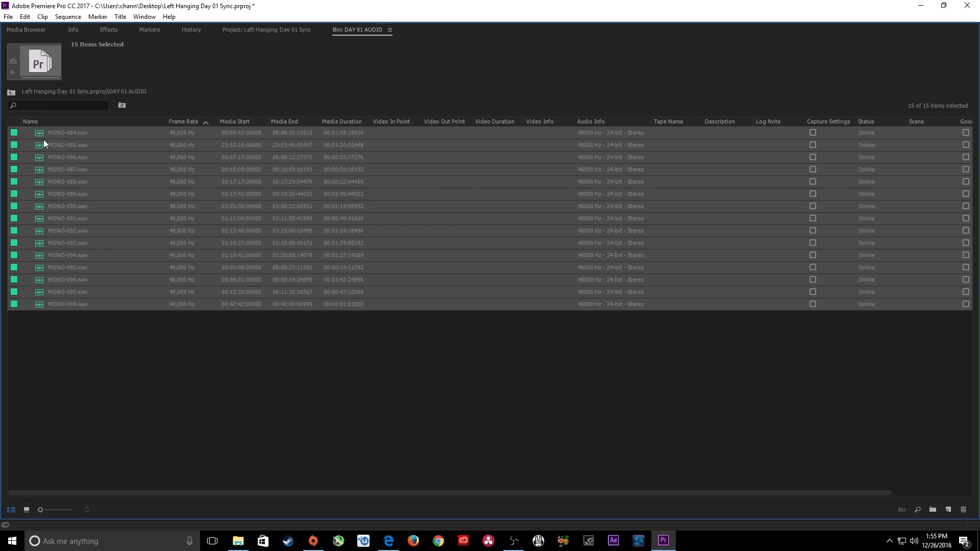
key(g)
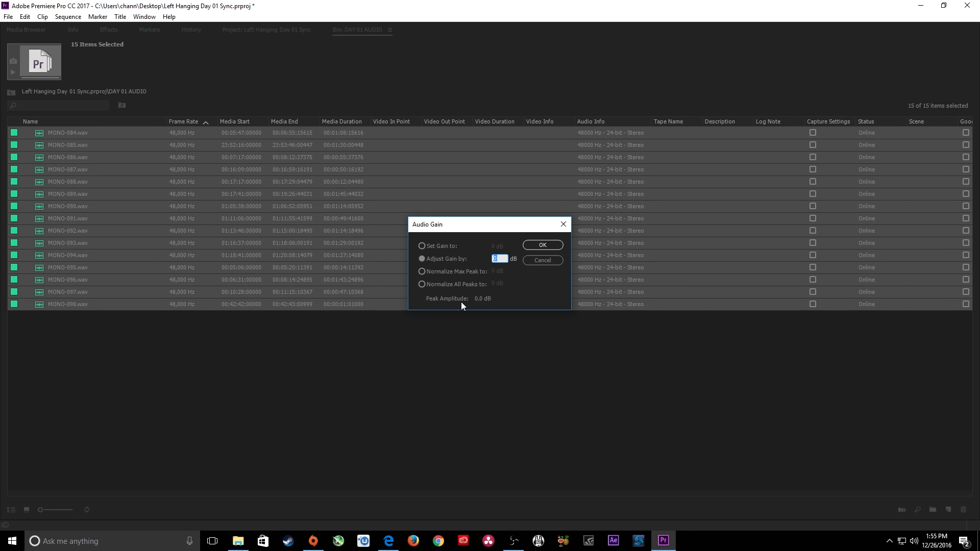
text(12)
double_click(506, 257)
text(4)
click(536, 245)
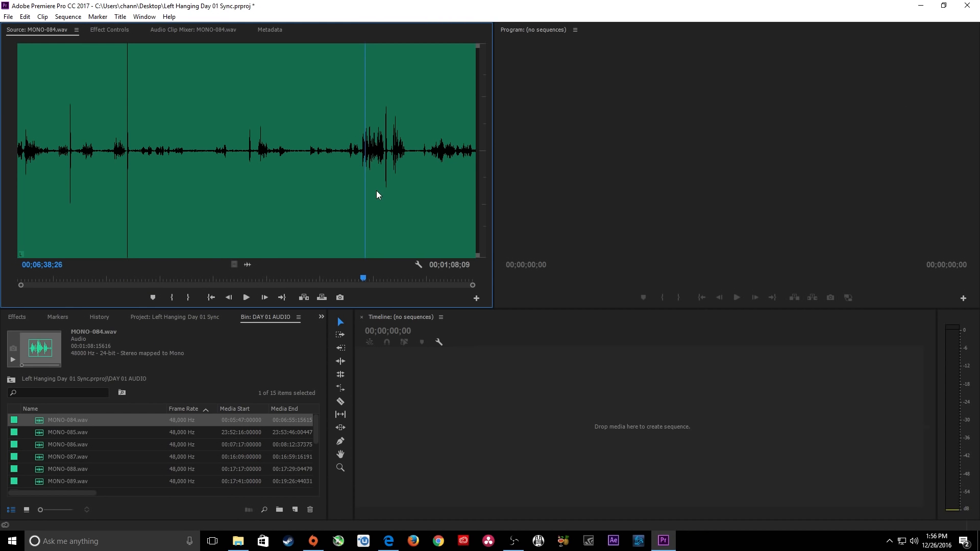
Play MONO-084.wav from about 00;06;38;26 to check its level, and close the Source monitor.
key(space)
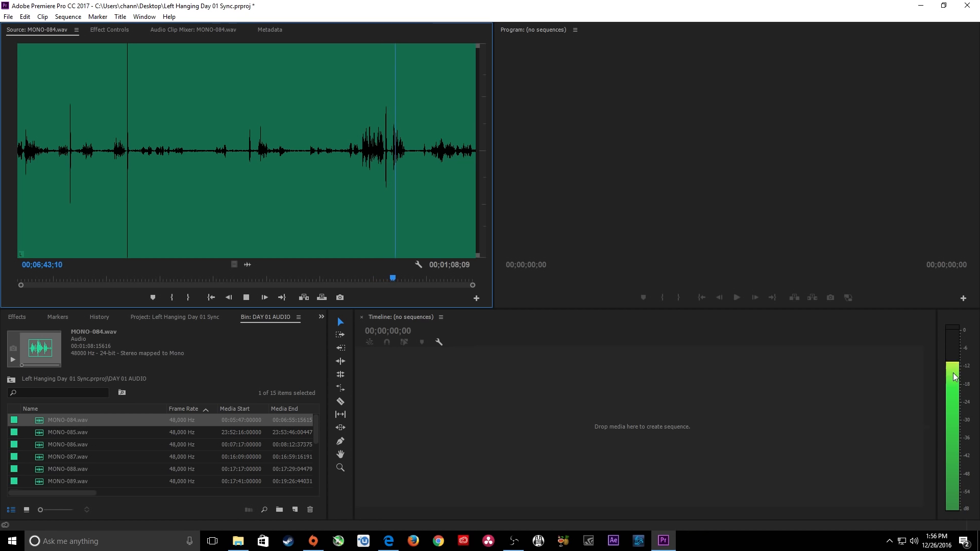
key(space)
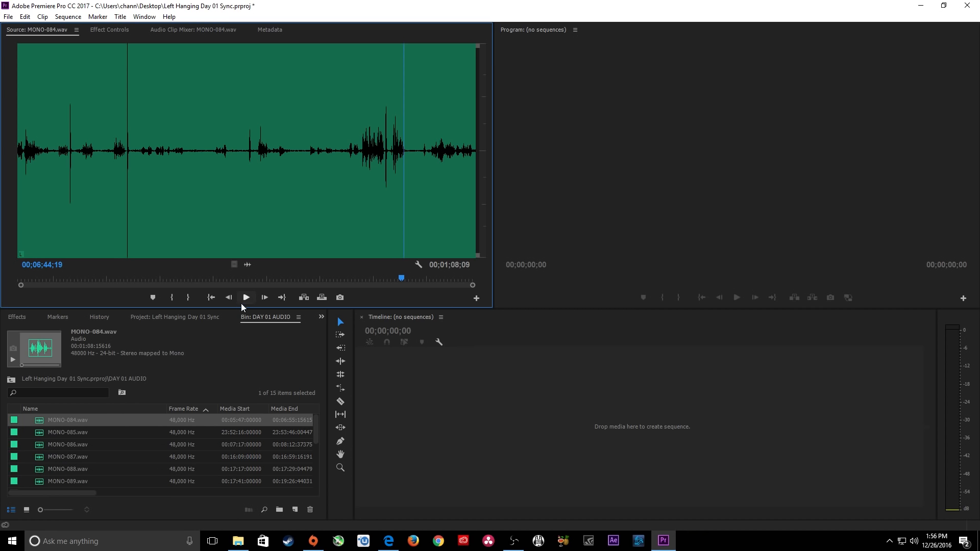
key(ctrl+w)
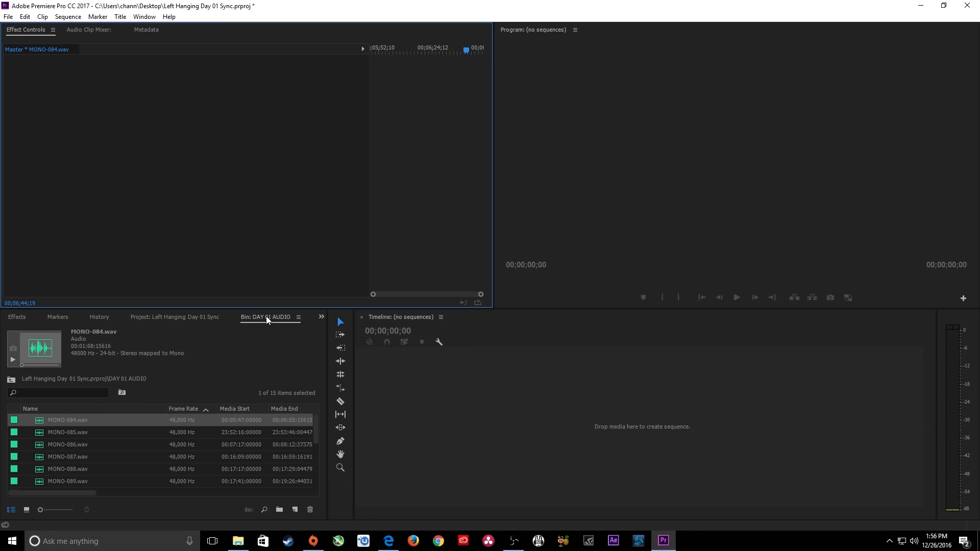
Create a sequence from the A012_C001_1023ND_001.R3D clip in the ACAM bin and delete the clip from its timeline.
click(234, 316)
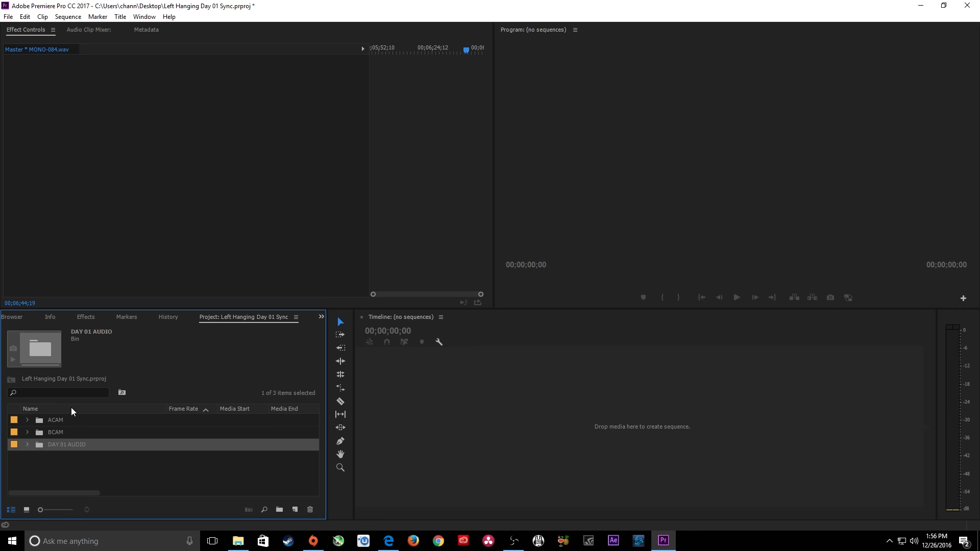
click(26, 420)
click(126, 434)
drag(127, 435, 439, 421)
drag(523, 366, 567, 443)
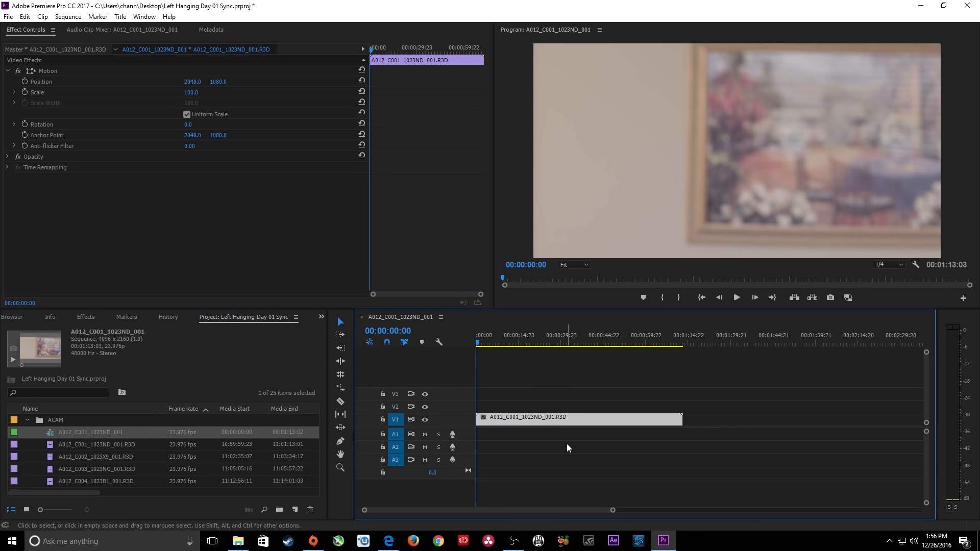
key(Delete)
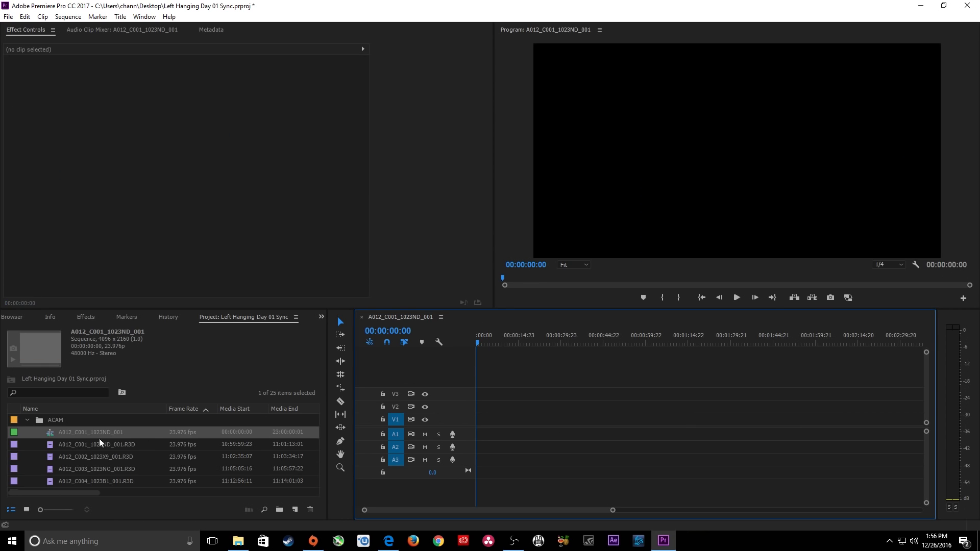
Move the new sequence out of the ACAM bin to the project's root level and collapse the bin.
click(54, 437)
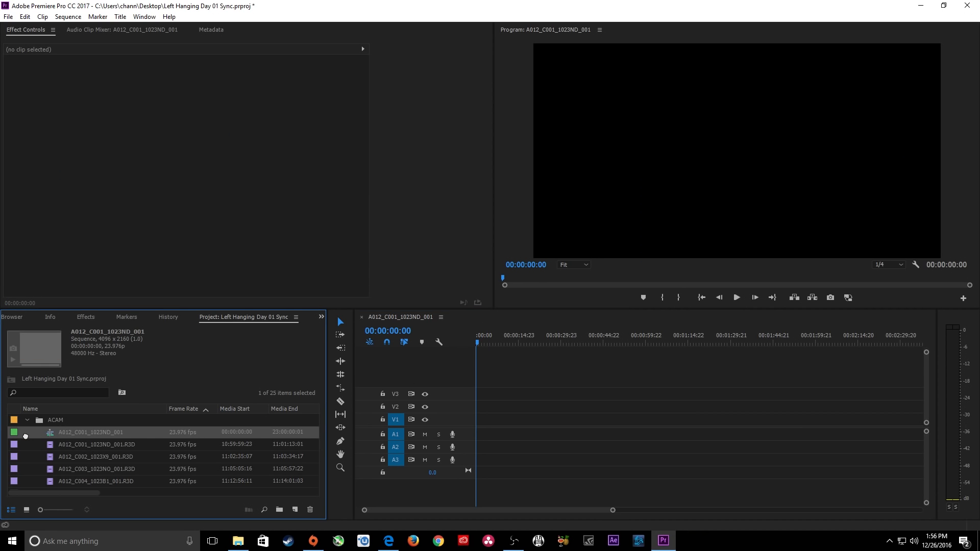
drag(26, 435, 25, 434)
click(29, 419)
Rename the sequence as SYNC FOR DAY 01.
click(52, 457)
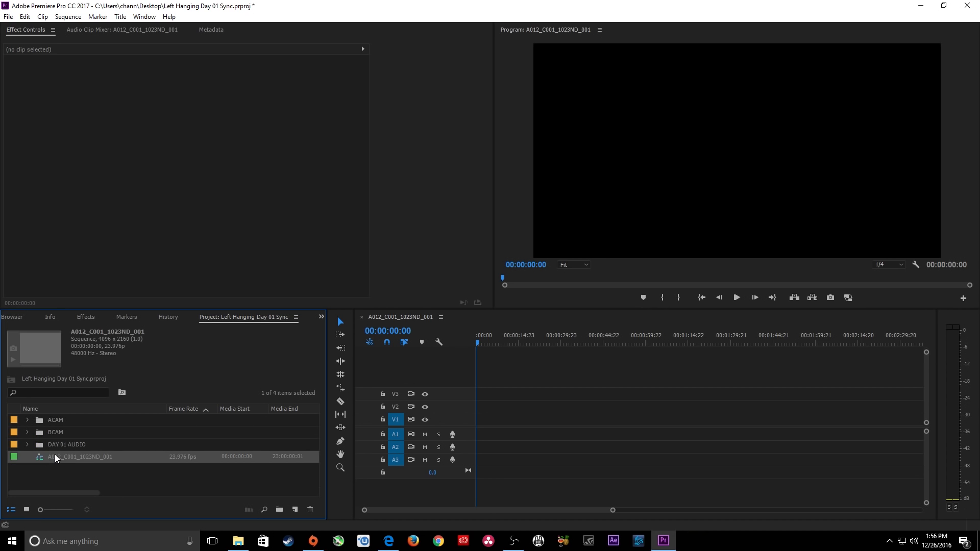
click(54, 456)
text(SYNC )
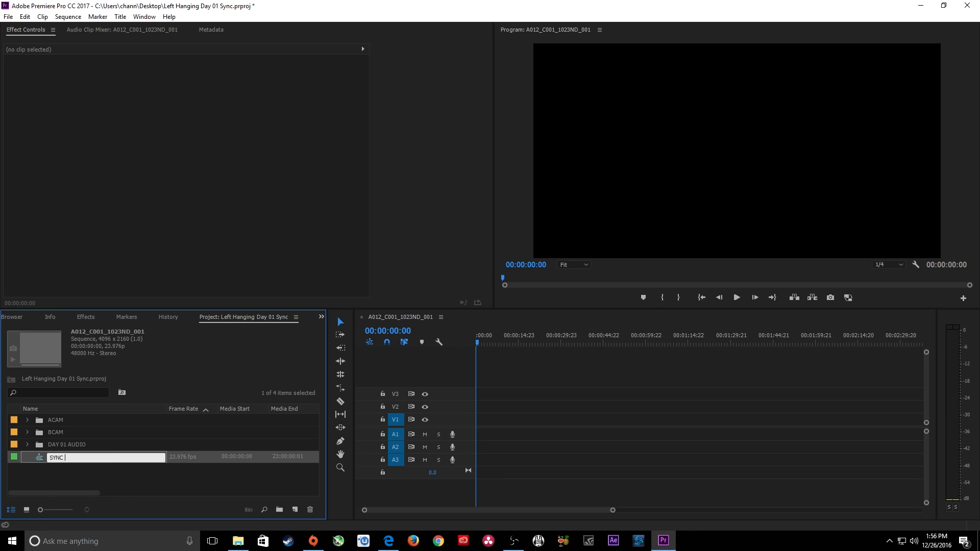
text(FOR DAY 01)
key(Tab)
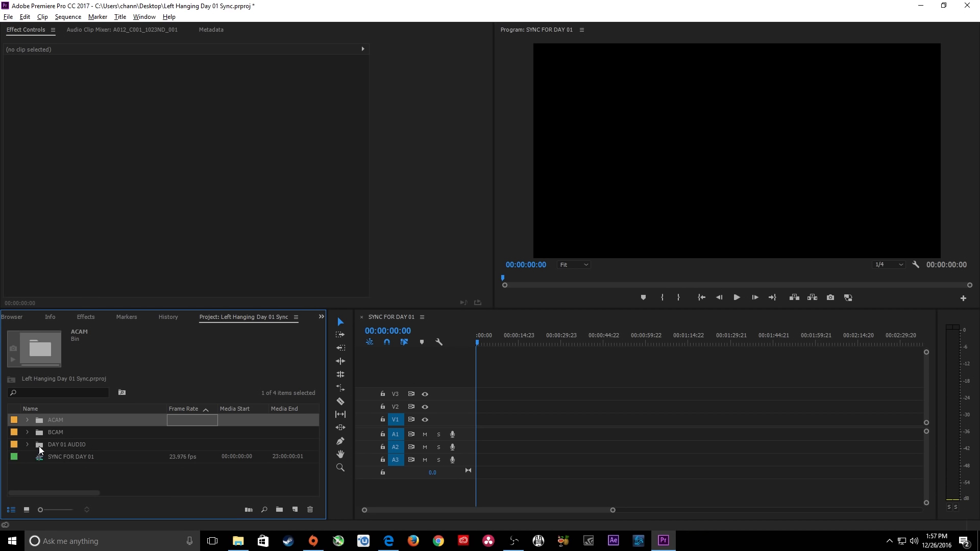
Open the DAY 01 AUDIO bin and load MONO-084.wav in the Source monitor.
double_click(39, 446)
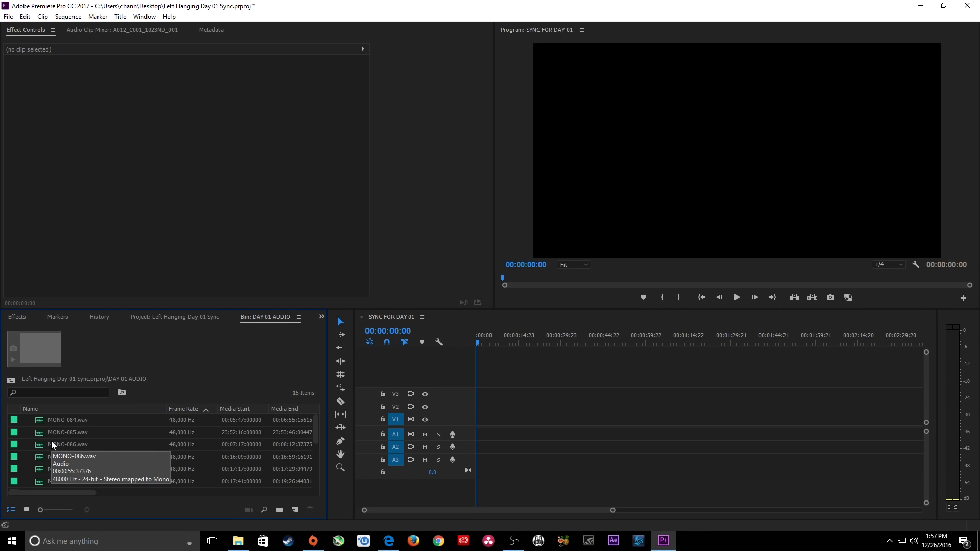
key(grave)
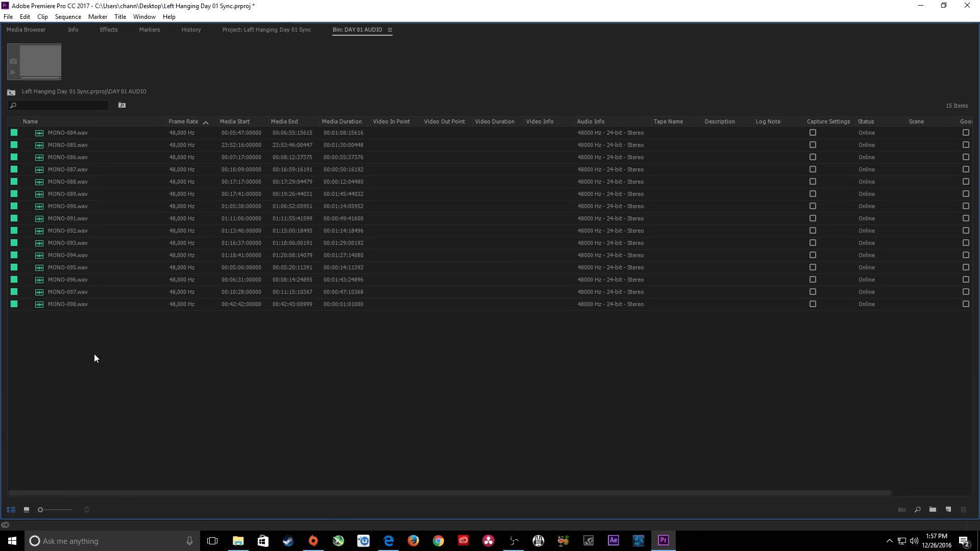
double_click(45, 134)
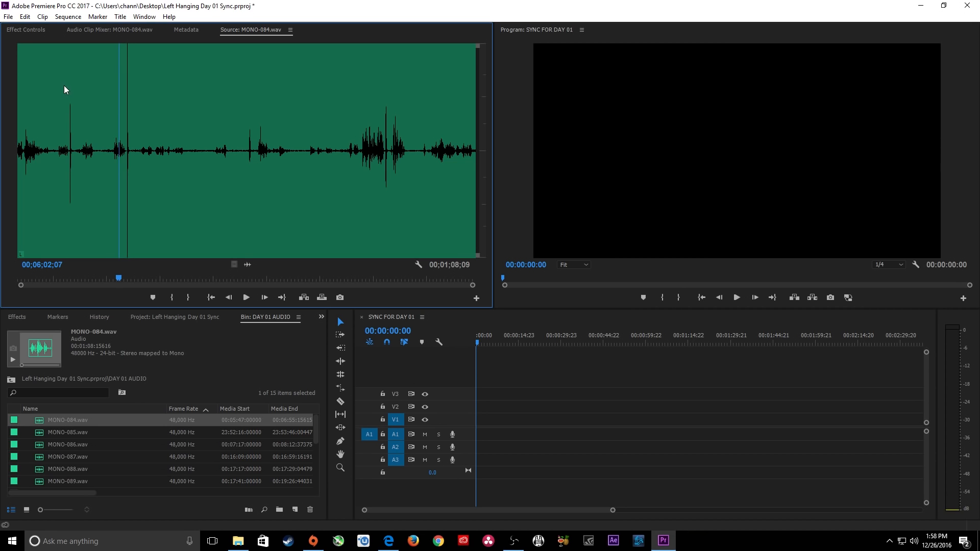
Play MONO-084.wav from 00;05;52;15 up to the first clap spike to hear its slate call.
click(54, 90)
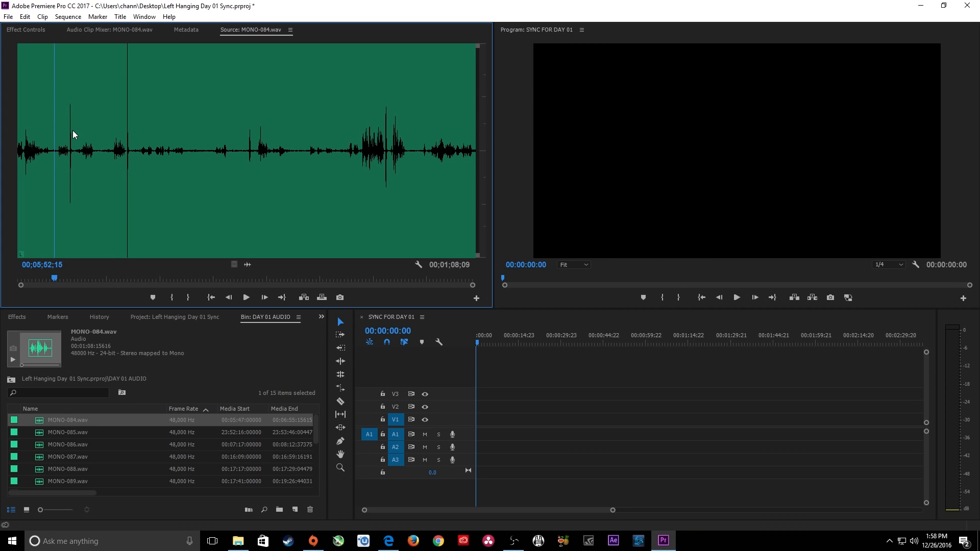
key(equal)
key(equal)
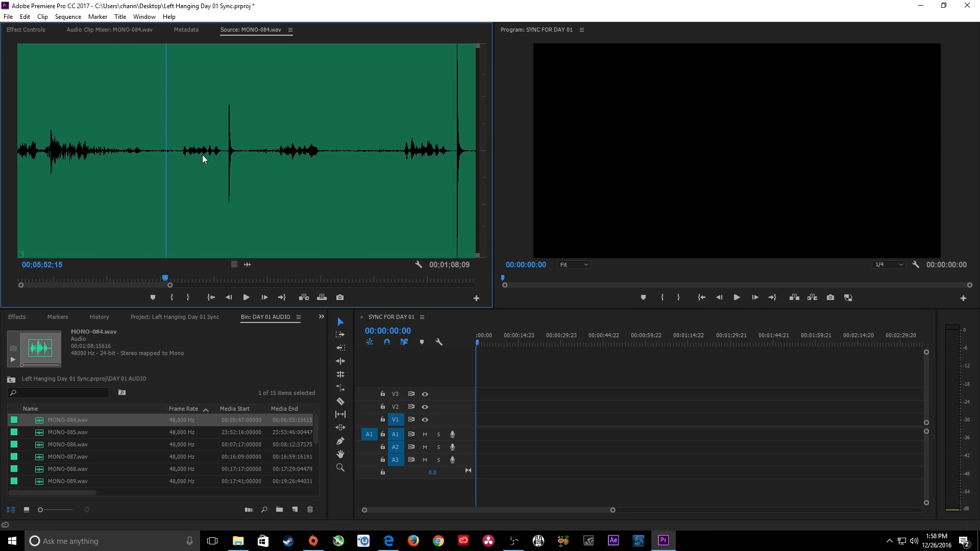
key(space)
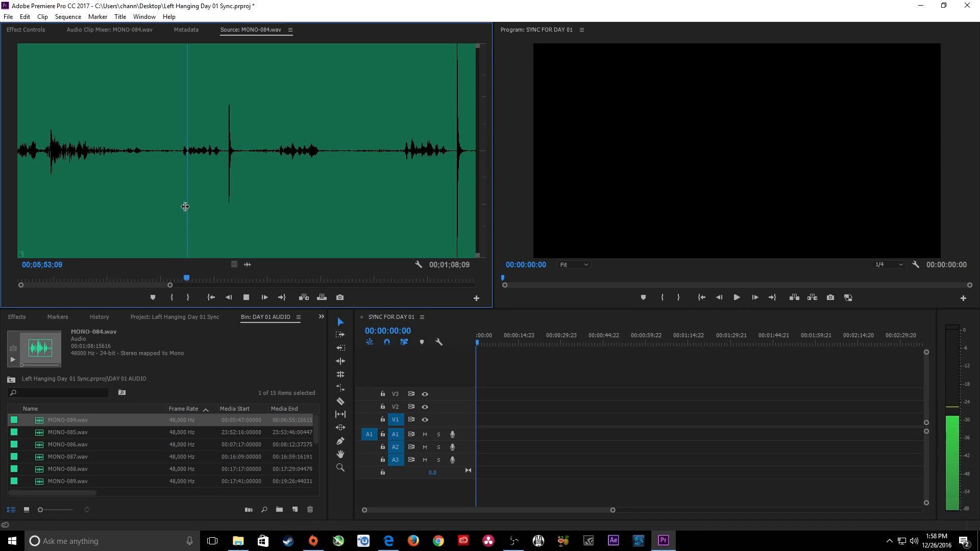
key(space)
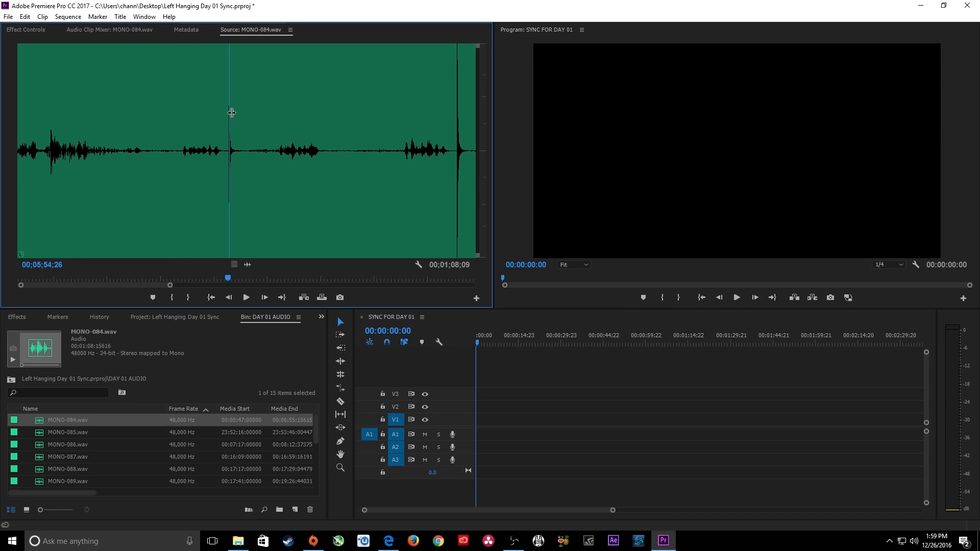
Play MONO-084.wav from 00;06;01;12 through the second clap spike and return to just before that slate call.
click(404, 109)
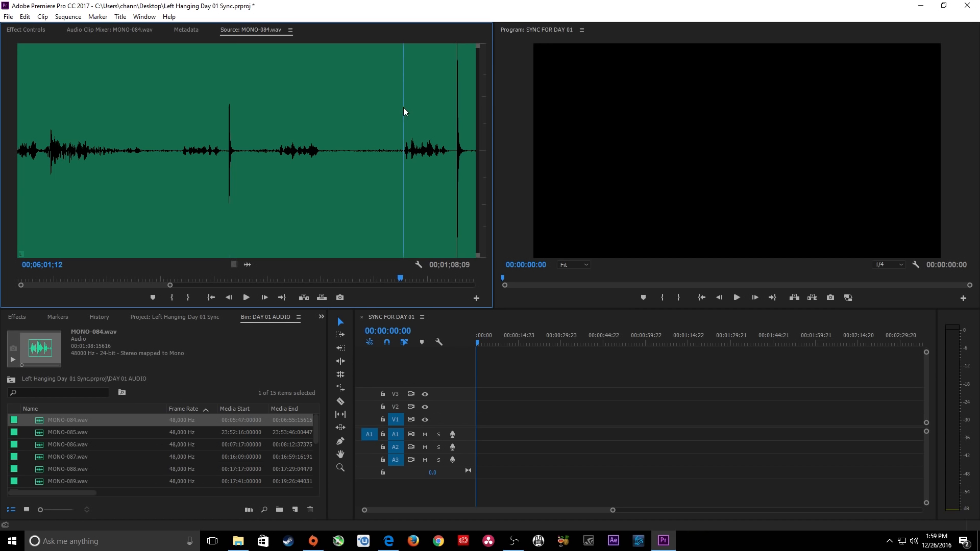
key(space)
key(space)
click(397, 141)
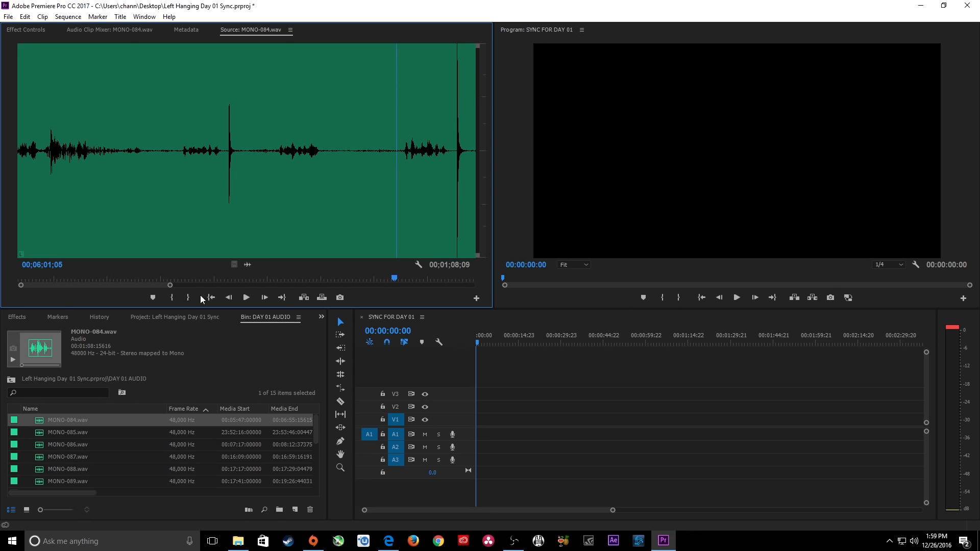
Replay the first slate call from 00;05;53;04 and rename MONO-084.wav as S9 T2.
click(183, 153)
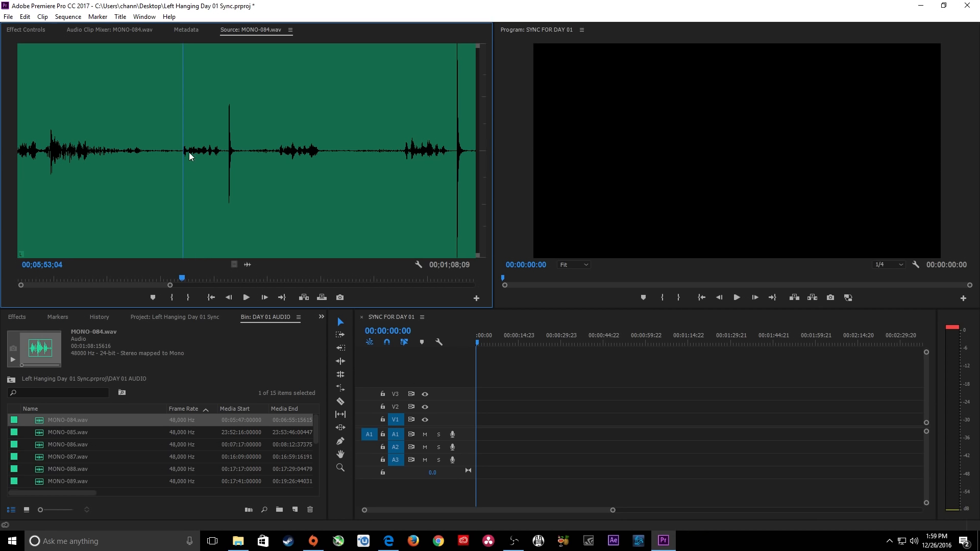
key(space)
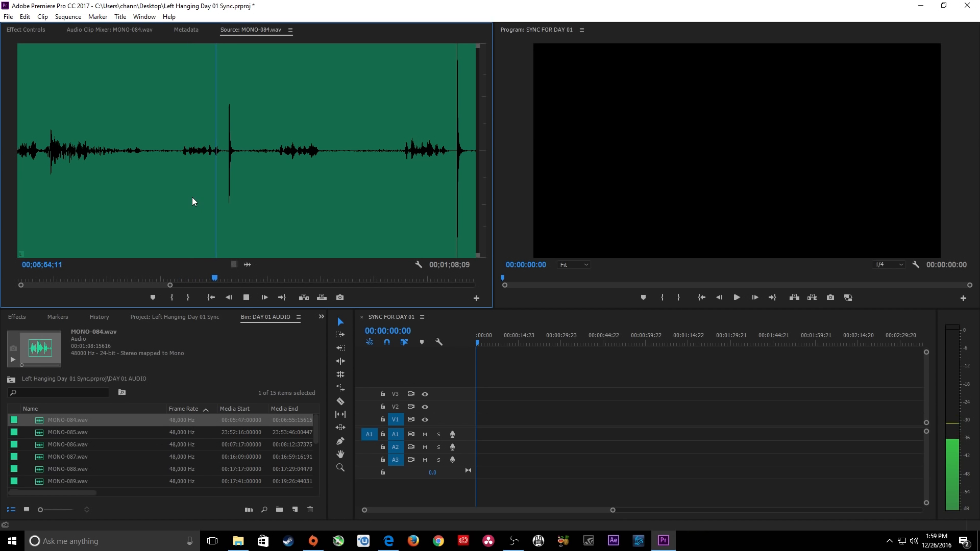
click(48, 421)
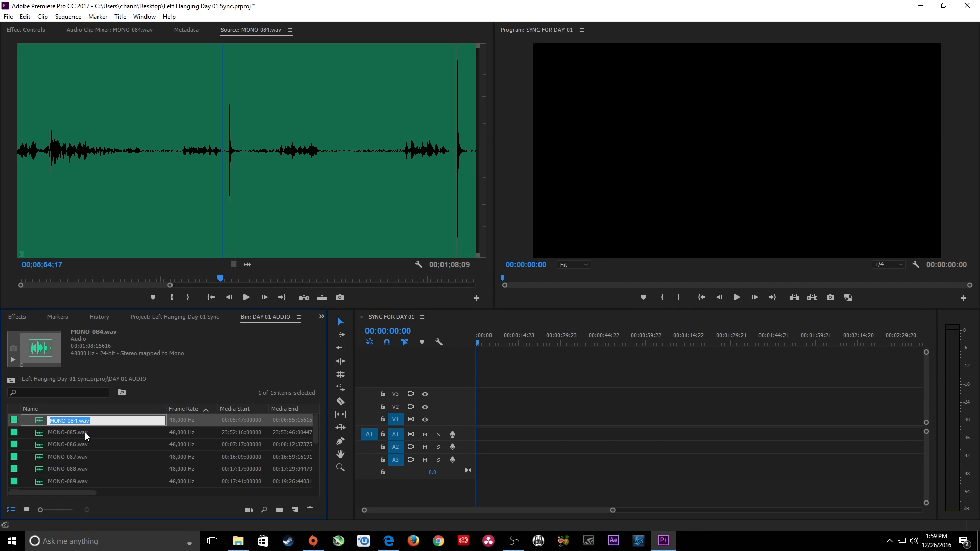
text(S9 T2)
Open MONO-085.wav in the Source monitor and play its slate call from 23;52;30;18 up to the first clap spike.
click(45, 433)
double_click(42, 434)
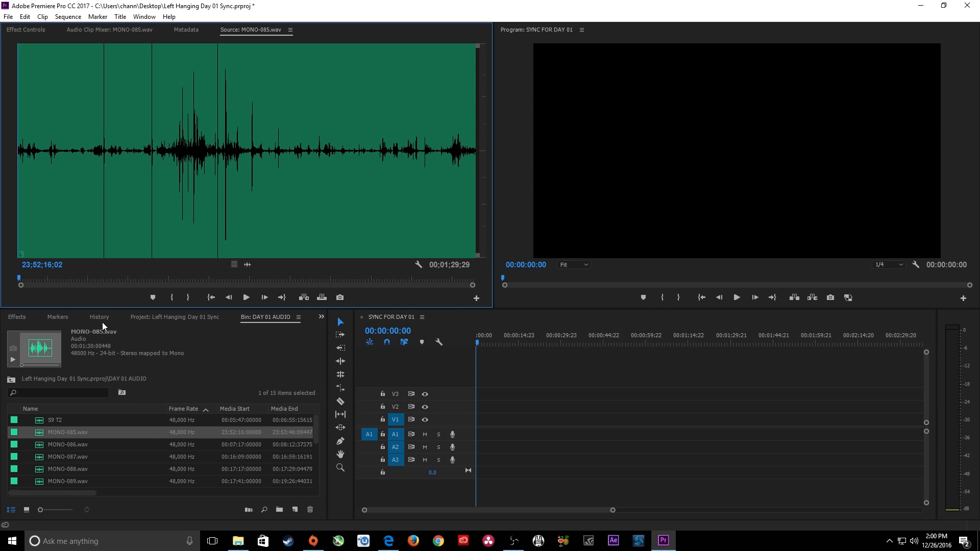
click(92, 127)
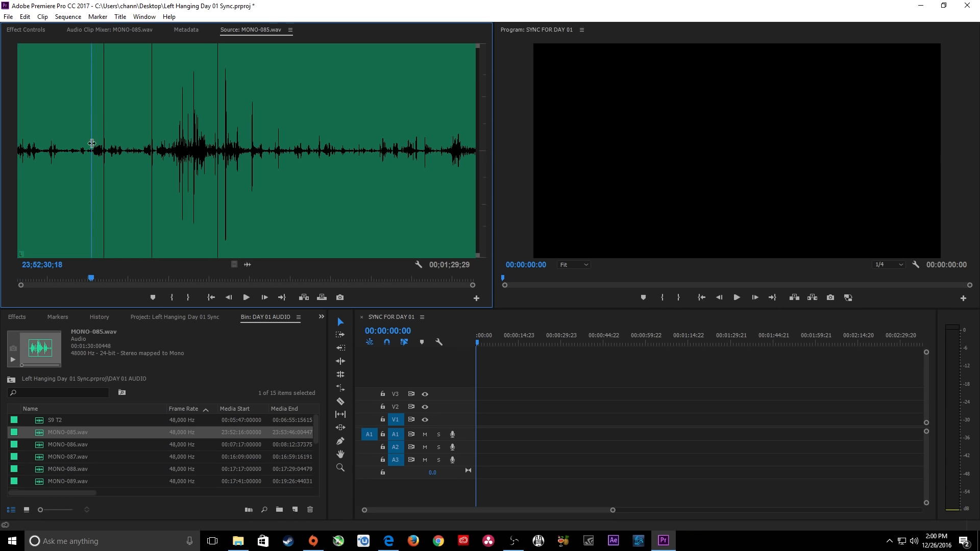
key(=)
key(=)
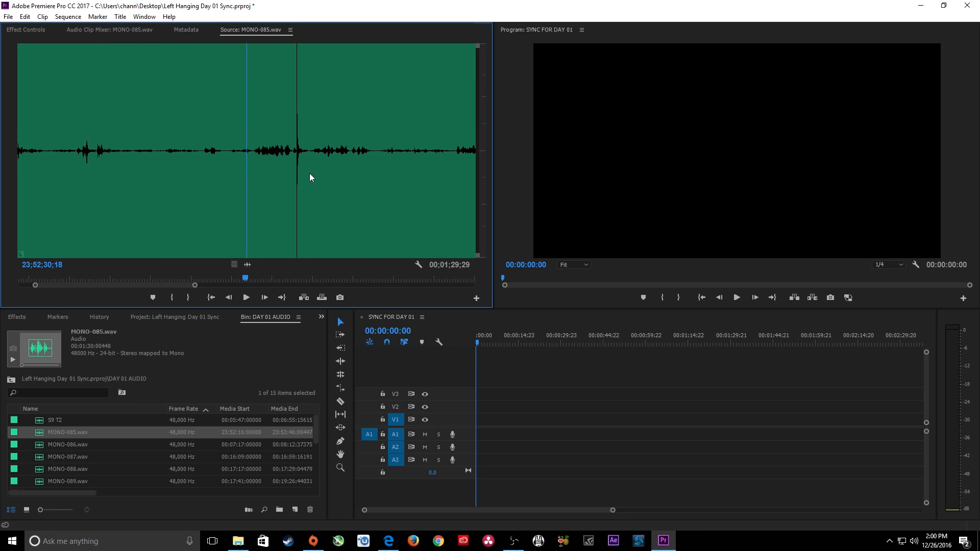
key(space)
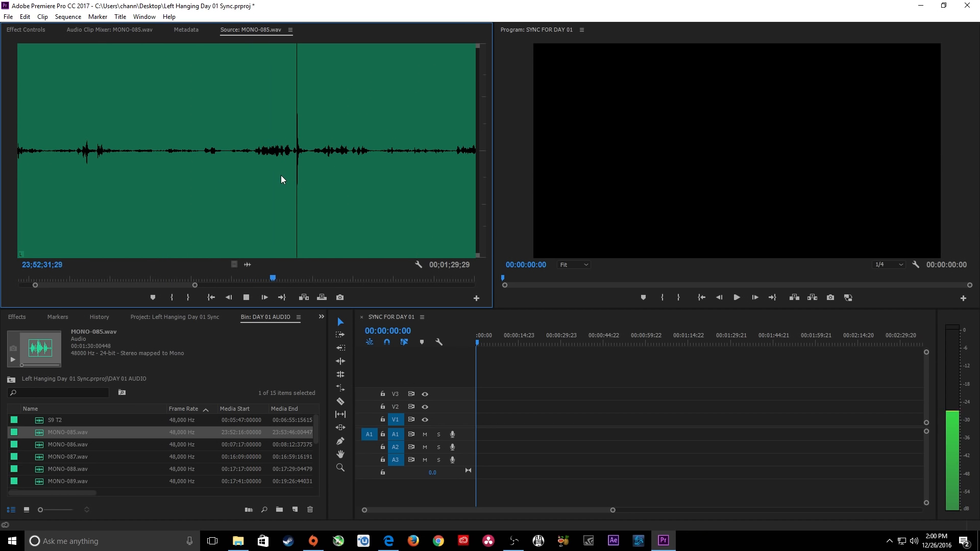
key(space)
Move the MONO-085.wav playhead back one frame before the clap and rename the clip as S9 T1.
click(50, 437)
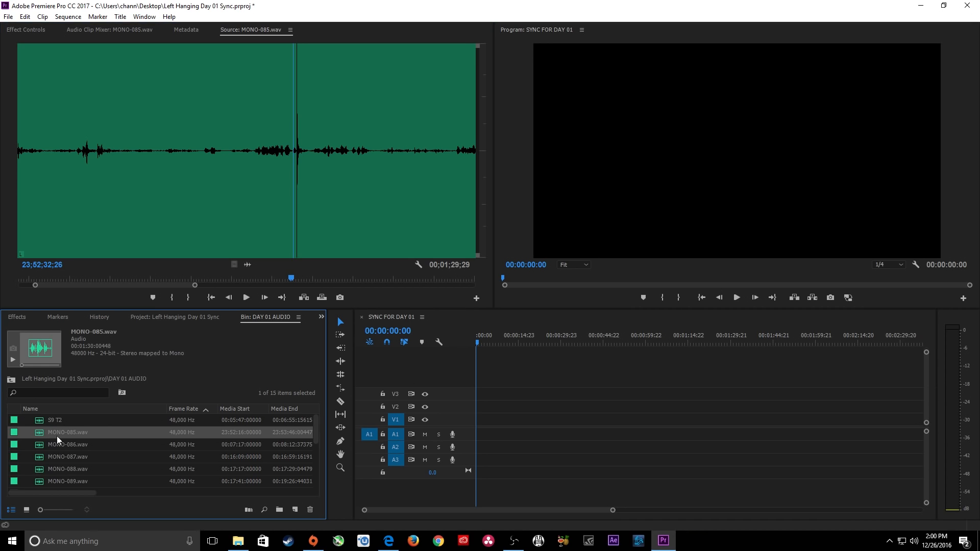
click(199, 258)
key(Left)
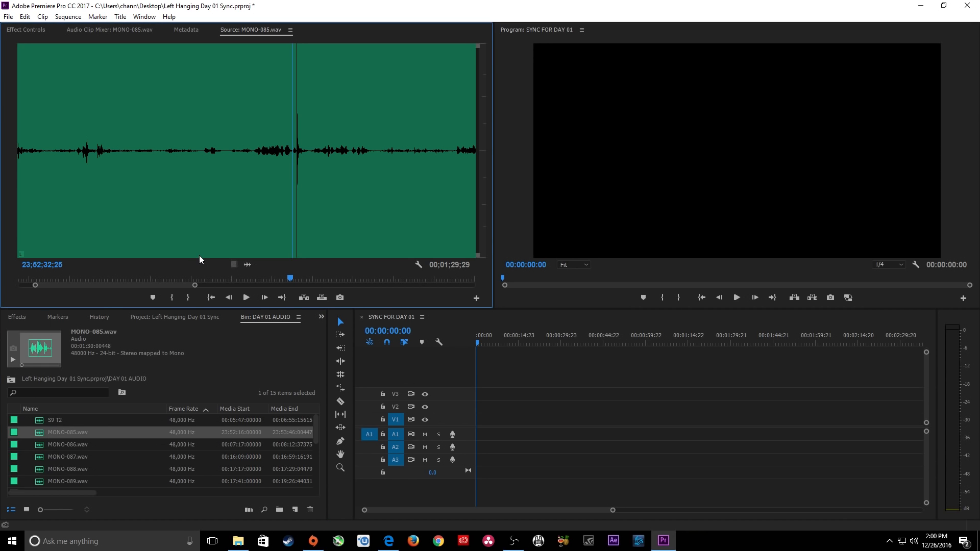
click(47, 433)
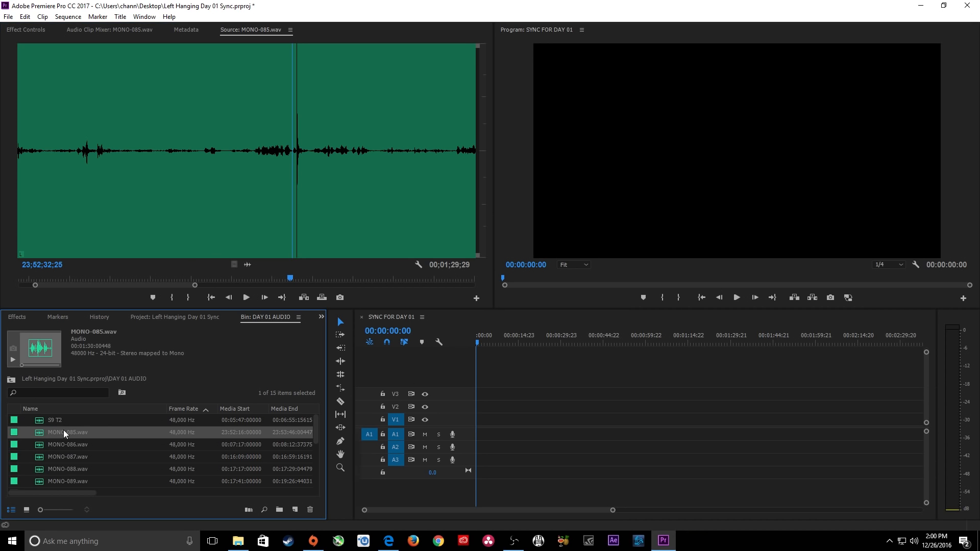
click(62, 431)
text(S9)
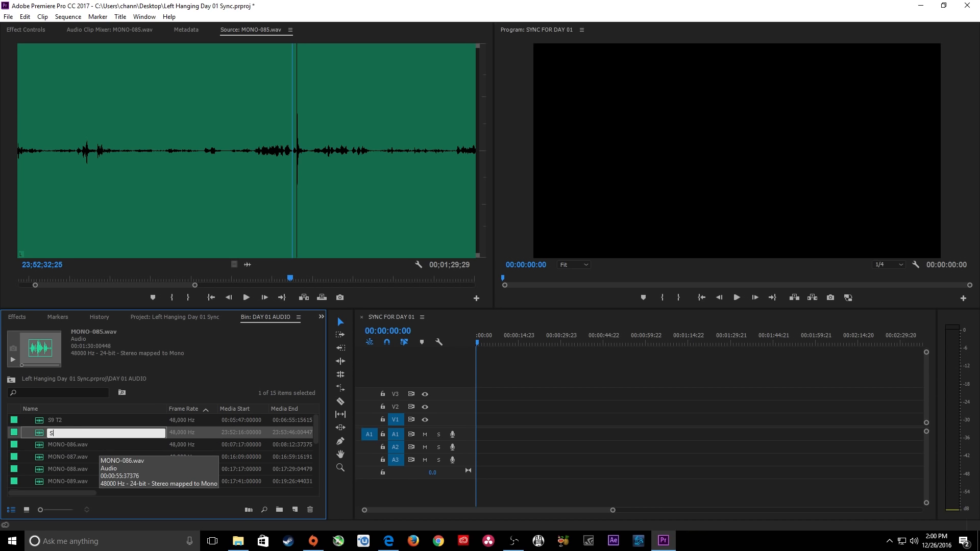
text( T1)
key(Tab)
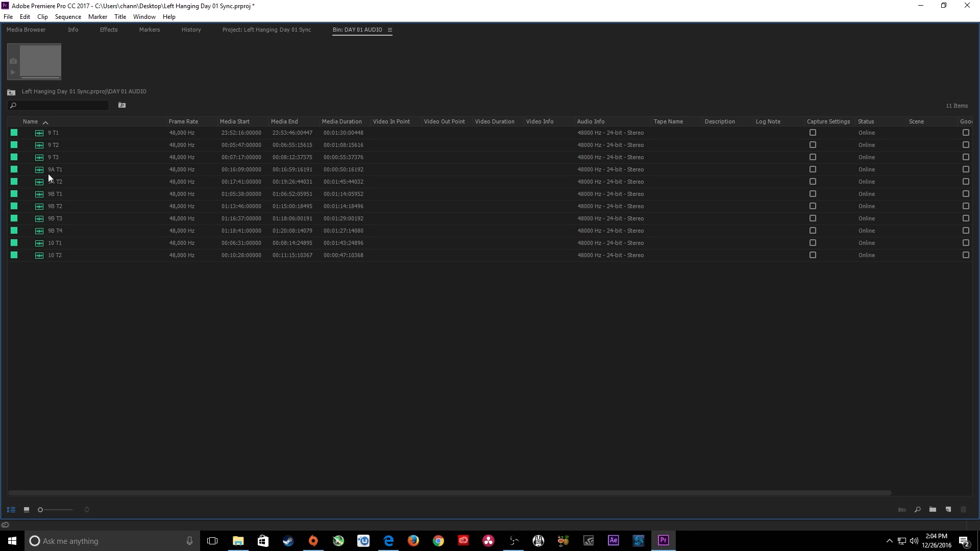
Place all clips from the ACAM bin on track V1 at the start of the SYNC FOR DAY 01 sequence.
key(grave)
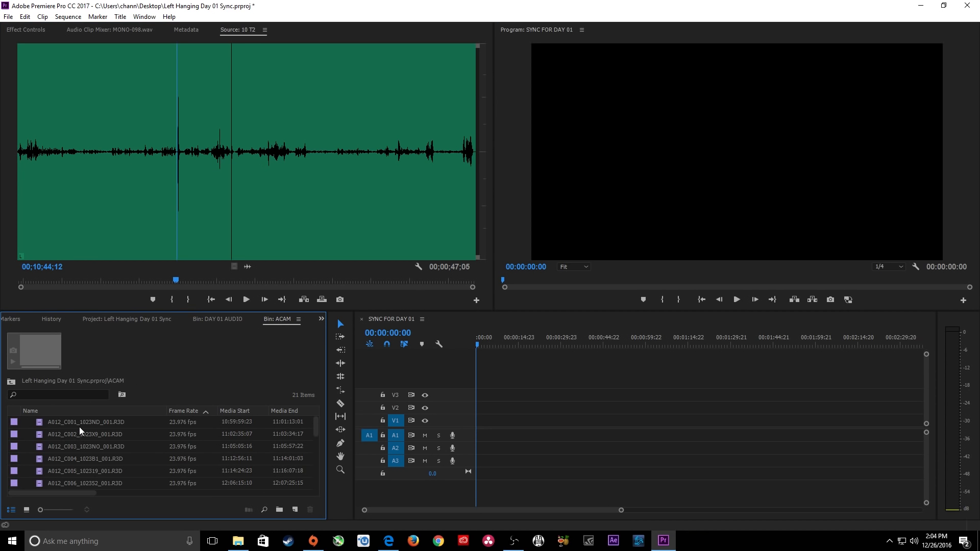
click(78, 421)
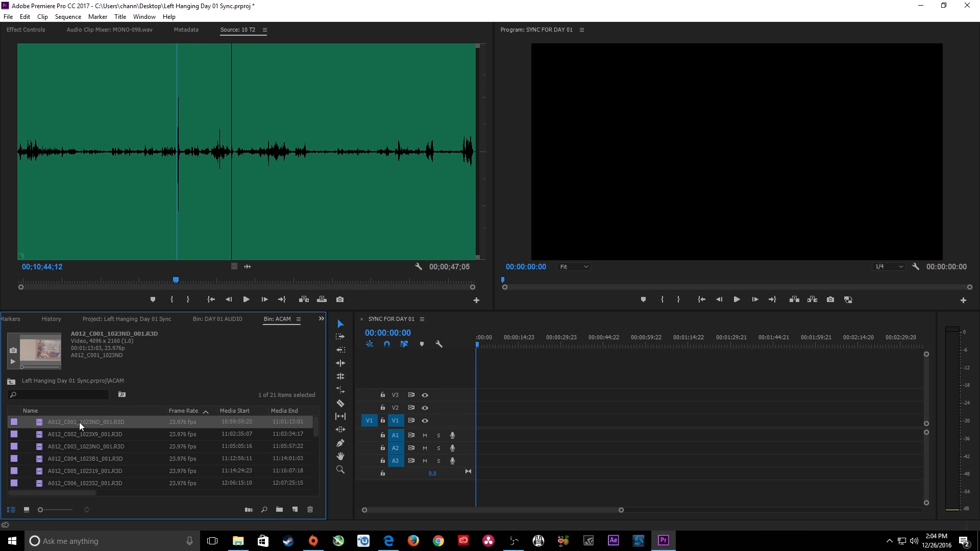
key(ctrl+a)
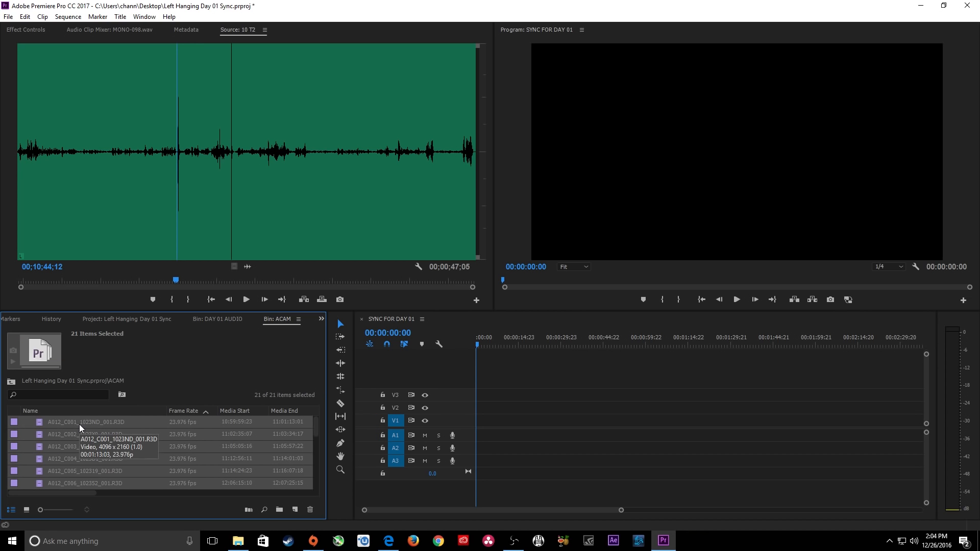
drag(39, 422, 482, 429)
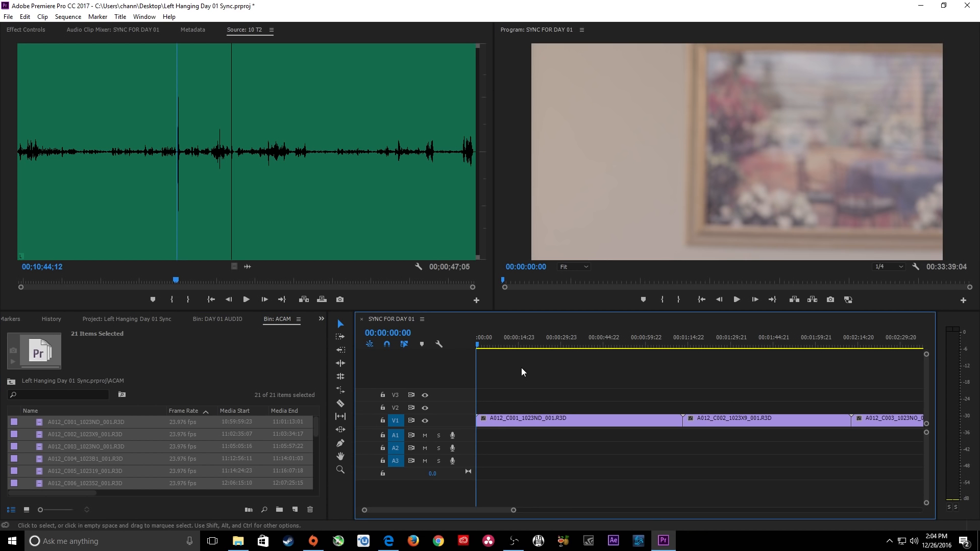
Expand the tracks of the SYNC FOR DAY 01 timeline to show clip thumbnails, with the first few clips in view.
key(backslash)
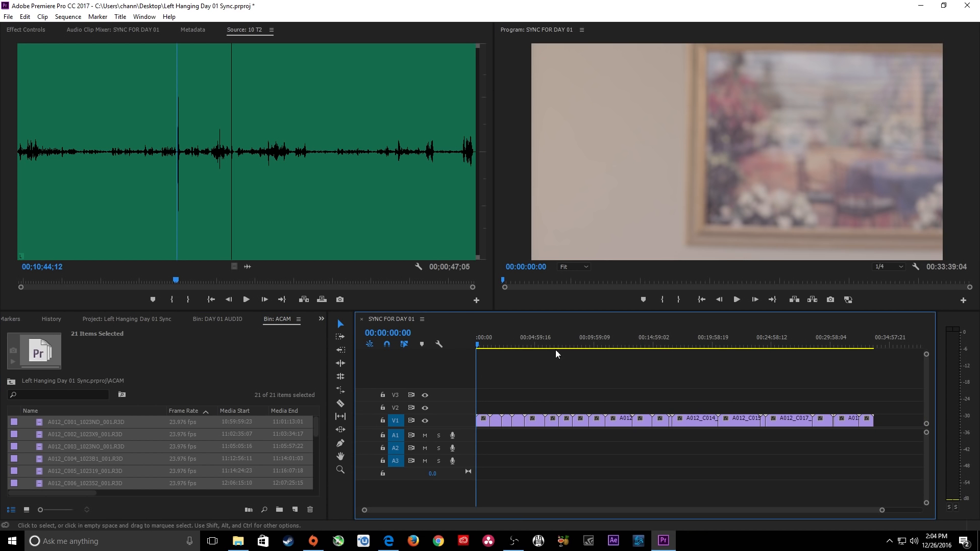
key(shift+equal)
key(equal)
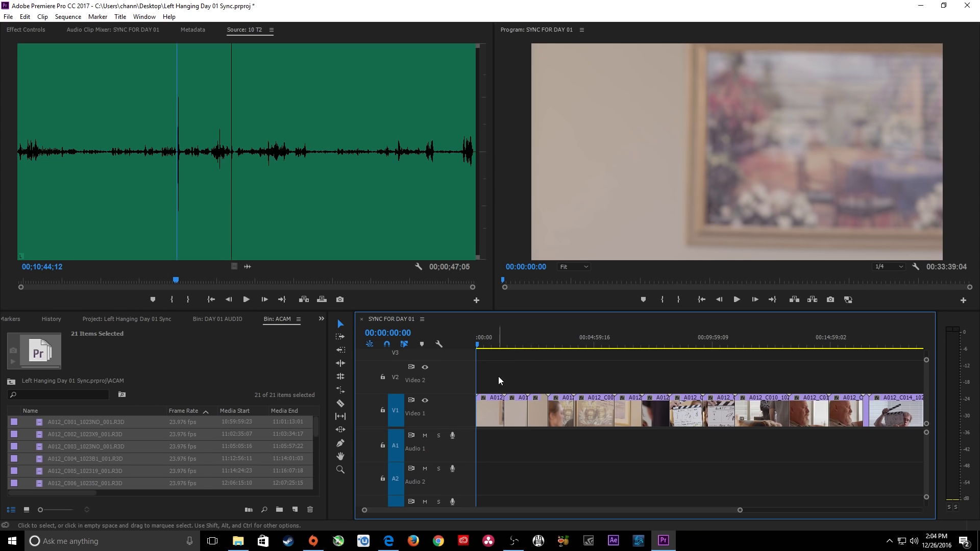
key(equal)
key(equal)
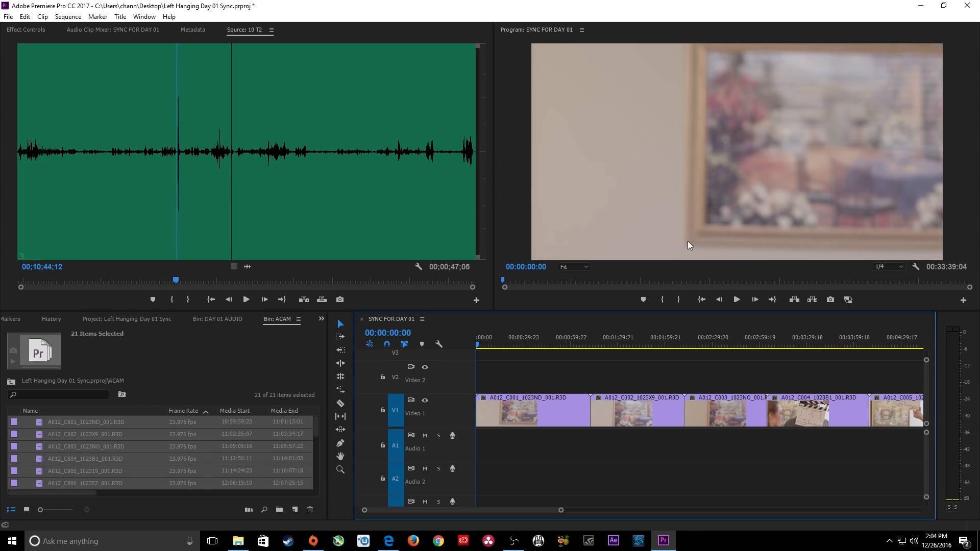
Play through the A012_C001 clip to its slate and park the playhead at 00:00:27:11, where the clapper closes.
mouse_move(478, 343)
mouse_down()
mouse_move(528, 348)
mouse_move(491, 348)
mouse_up()
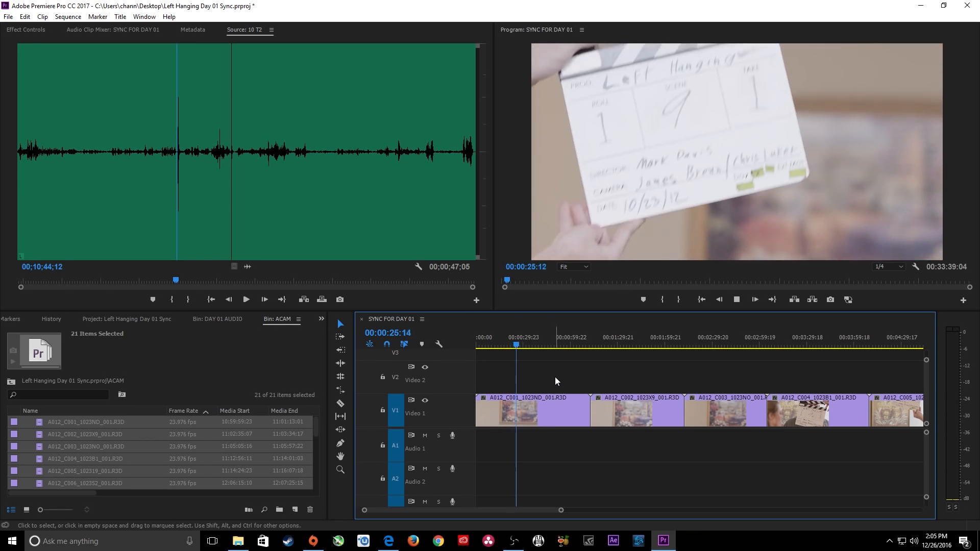
key(space)
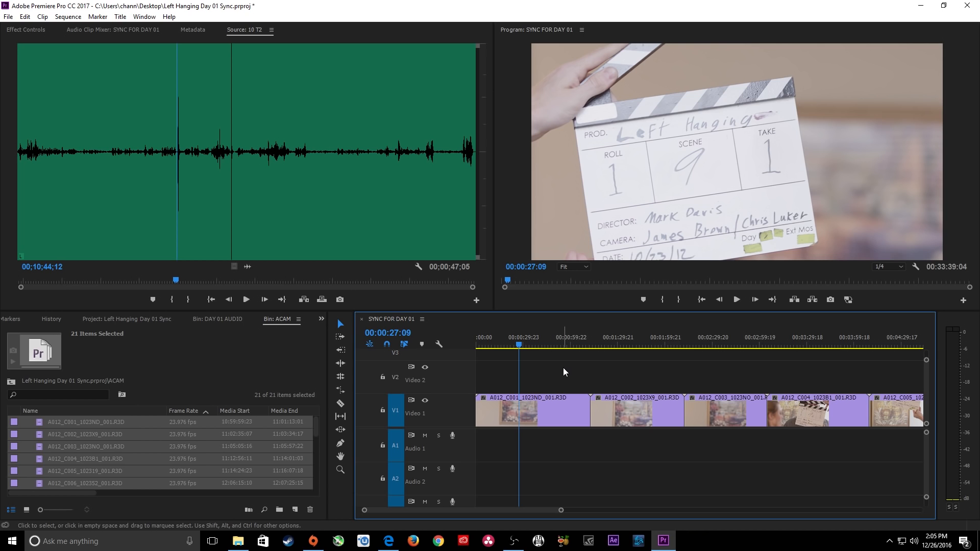
key(Right)
key(Right)
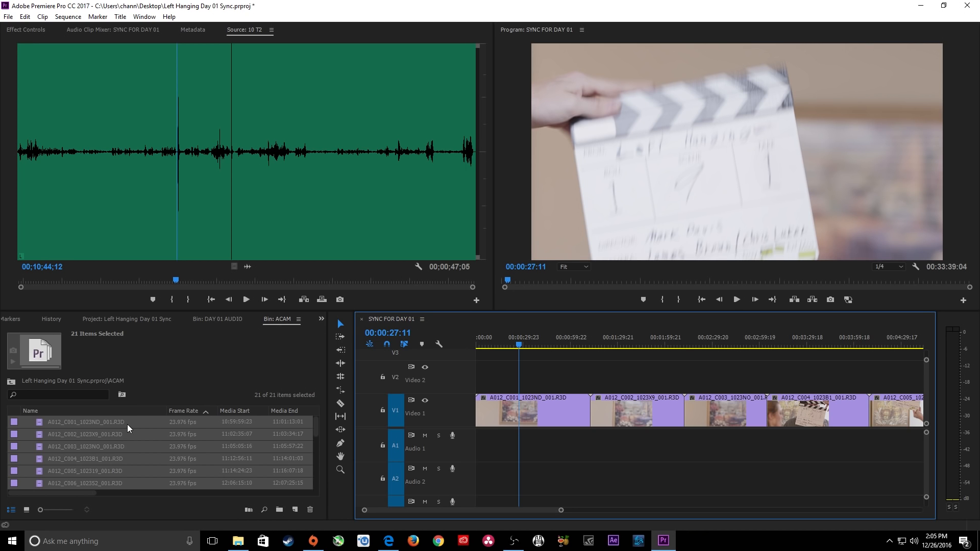
Bring up the DAY 01 AUDIO bin and ripple trim the start of the A012_C001 clip to the playhead.
click(230, 317)
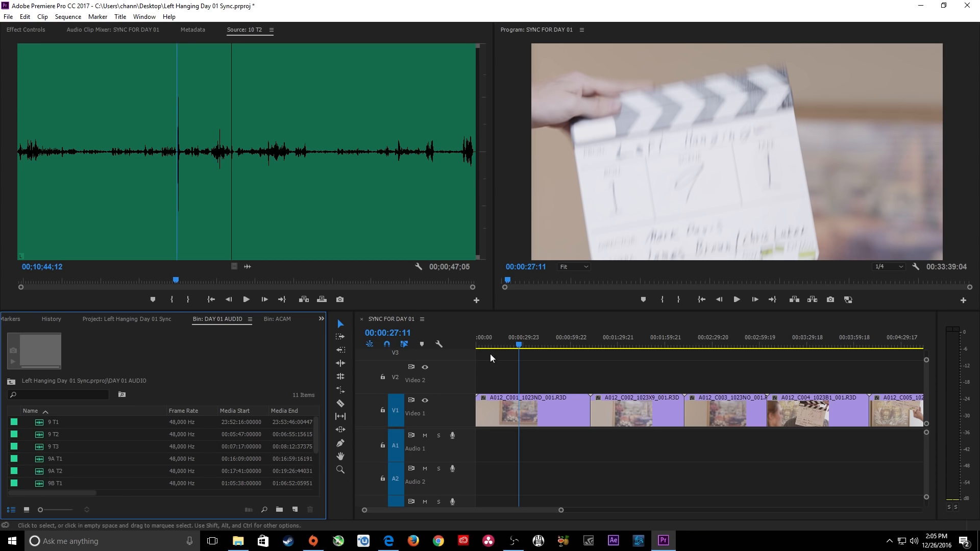
click(459, 326)
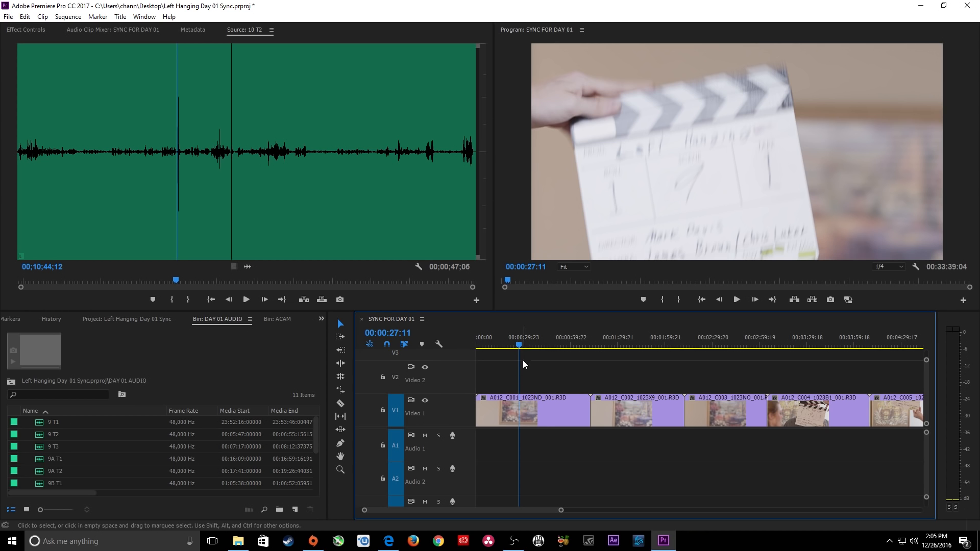
key(q)
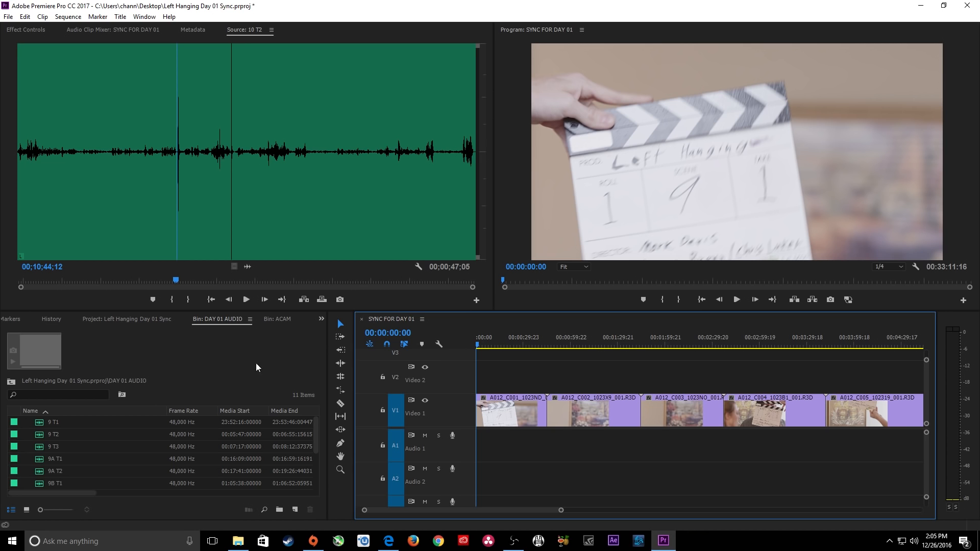
Open the 9 T1 audio in the source view and listen to the waveform spikes to locate the slate clap.
double_click(39, 422)
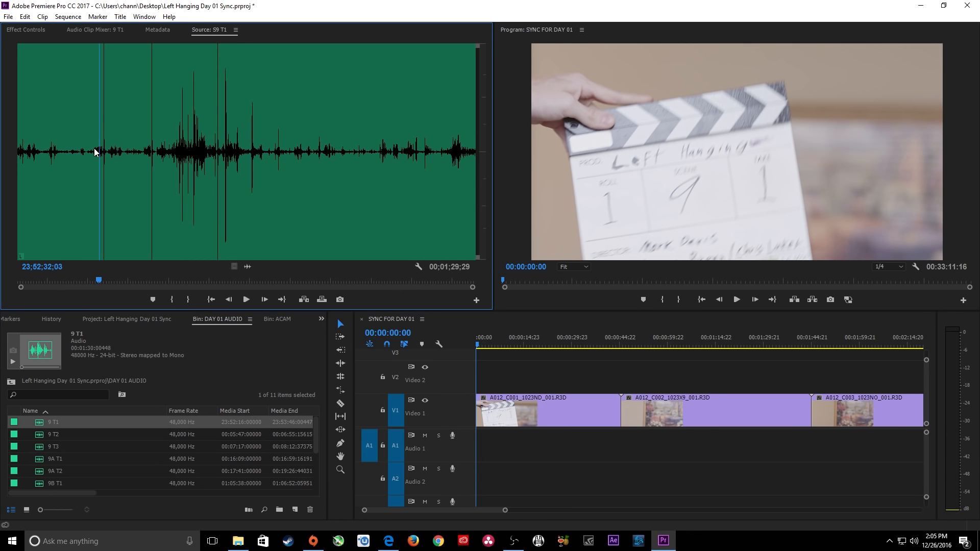
click(94, 123)
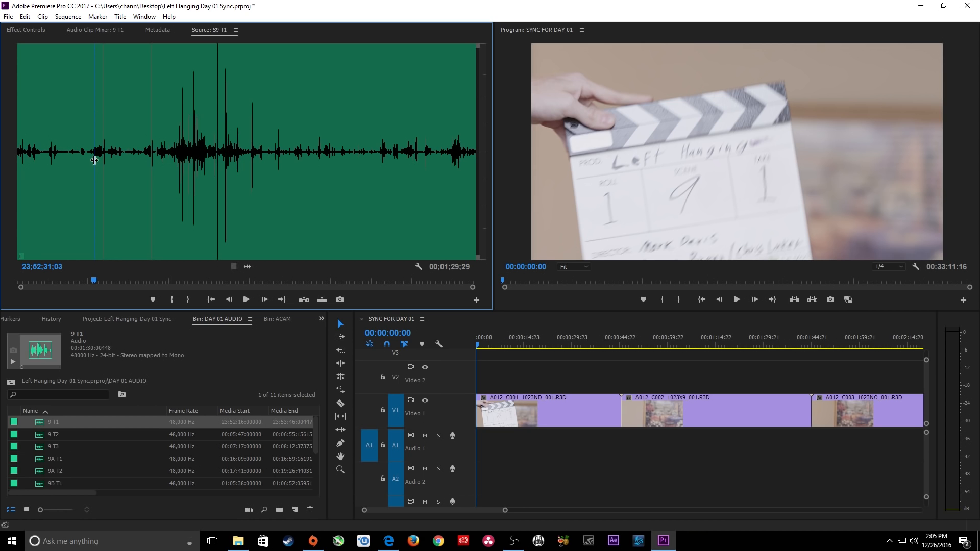
key(space)
key(space)
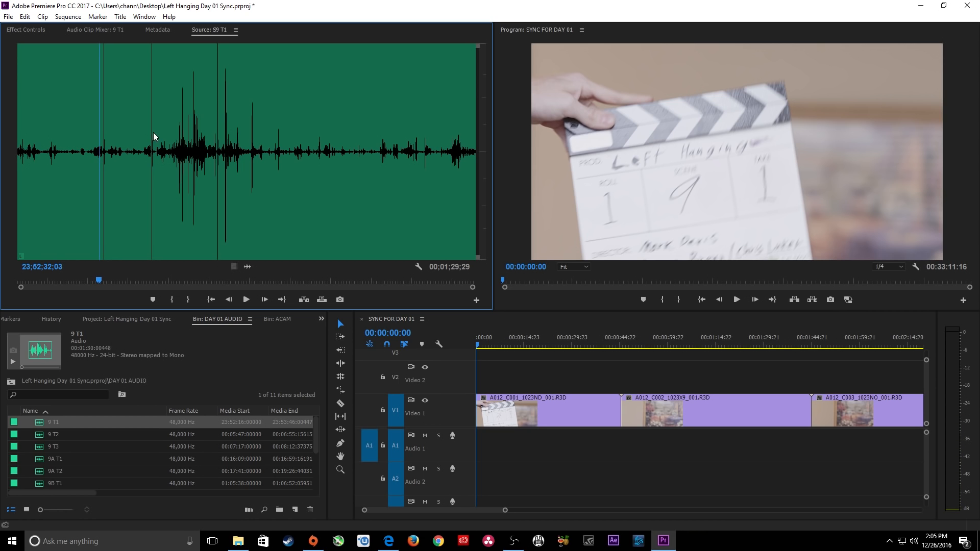
click(142, 110)
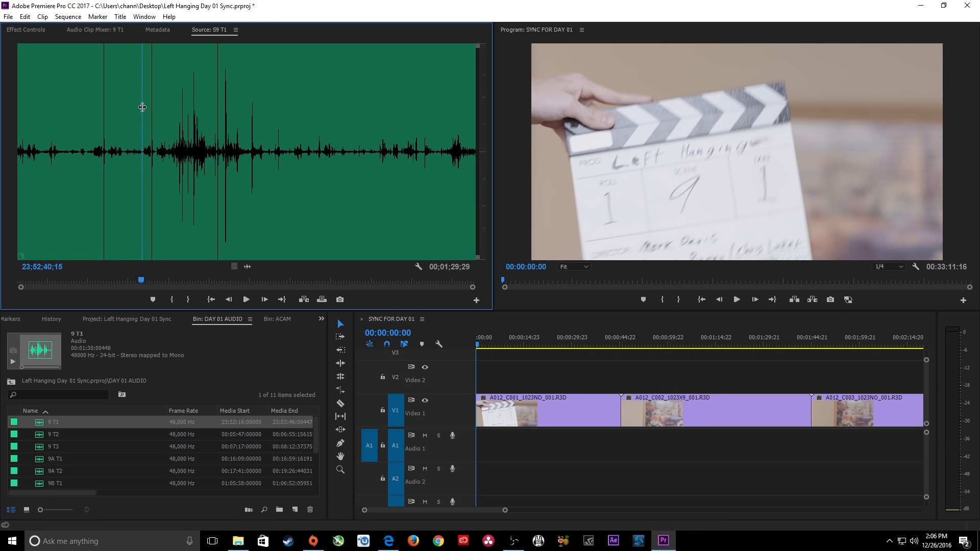
key(space)
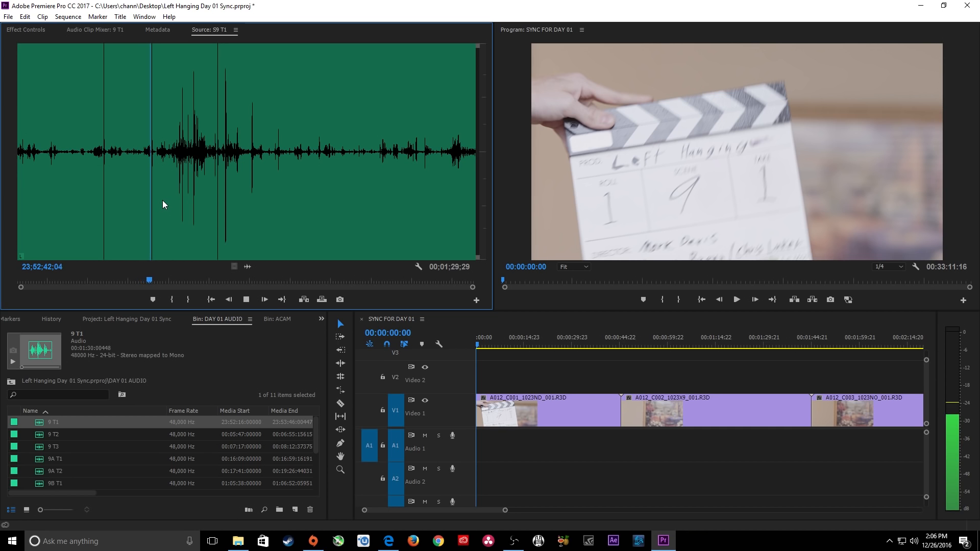
key(space)
Mark an In point on the slate clap in 9 T1 and overwrite the audio onto track A1 at the sequence start.
key(equal)
key(equal)
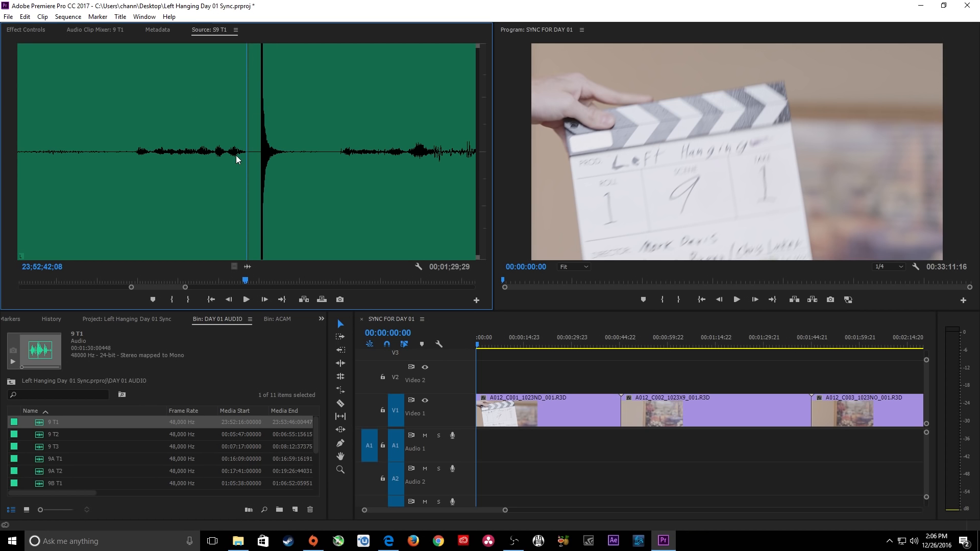
key(Right)
key(Right)
key(Right)
key(Right)
key(Right)
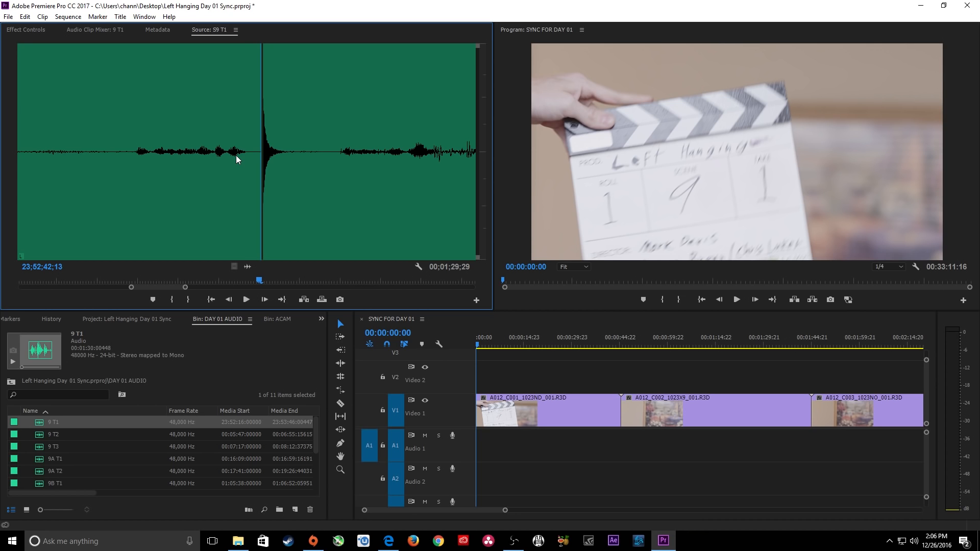
key(i)
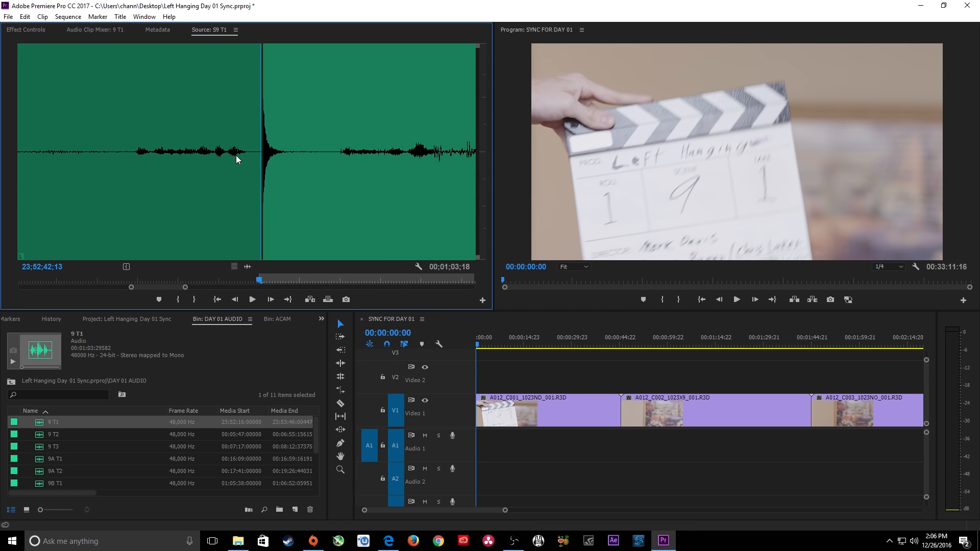
key(.)
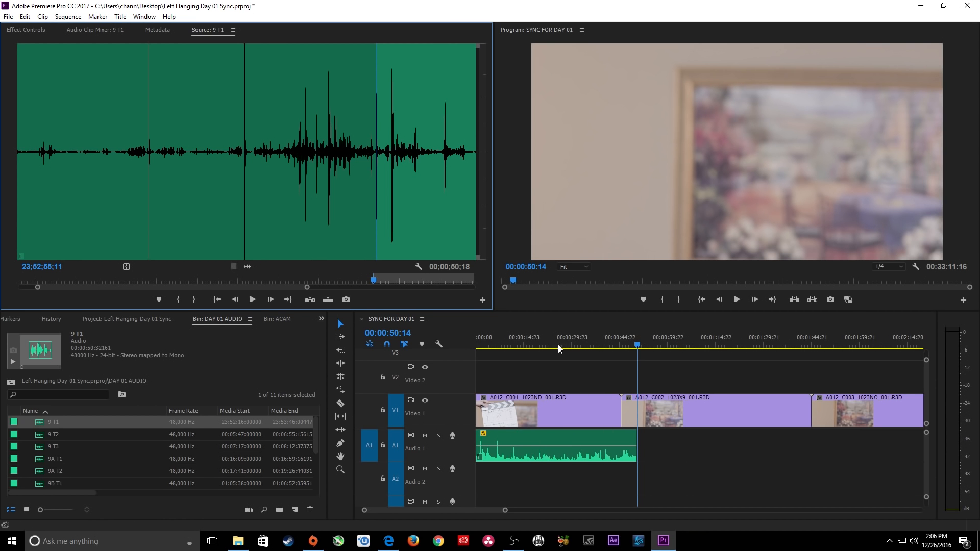
Play A012_C001 with 9 T1 to check sync, and trim the audio's end to the clip's end at 00:00:45:15.
drag(541, 348, 555, 348)
key(space)
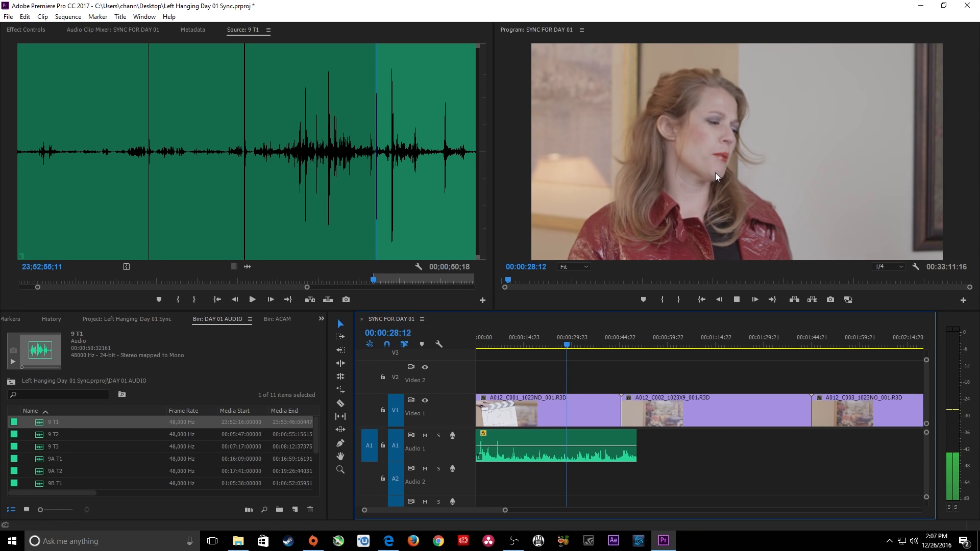
key(space)
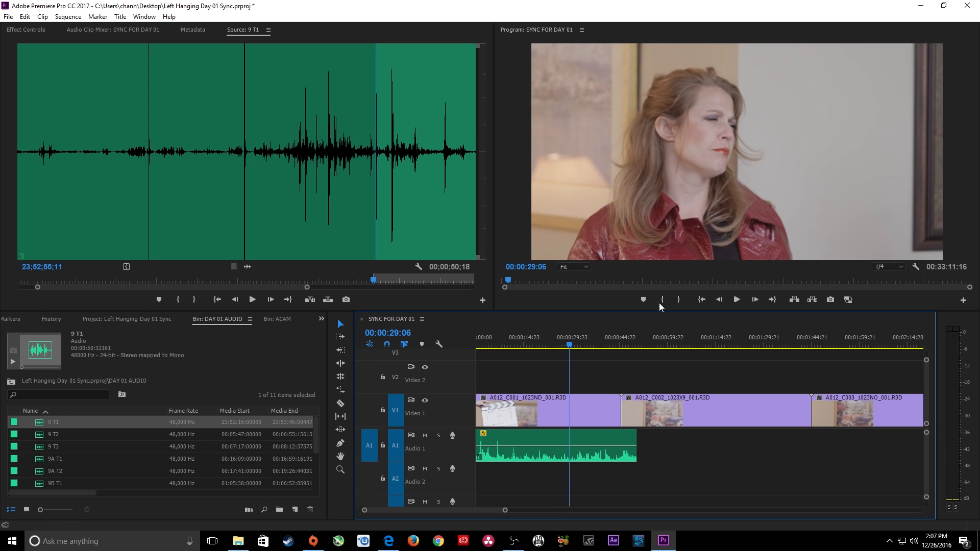
key(Down)
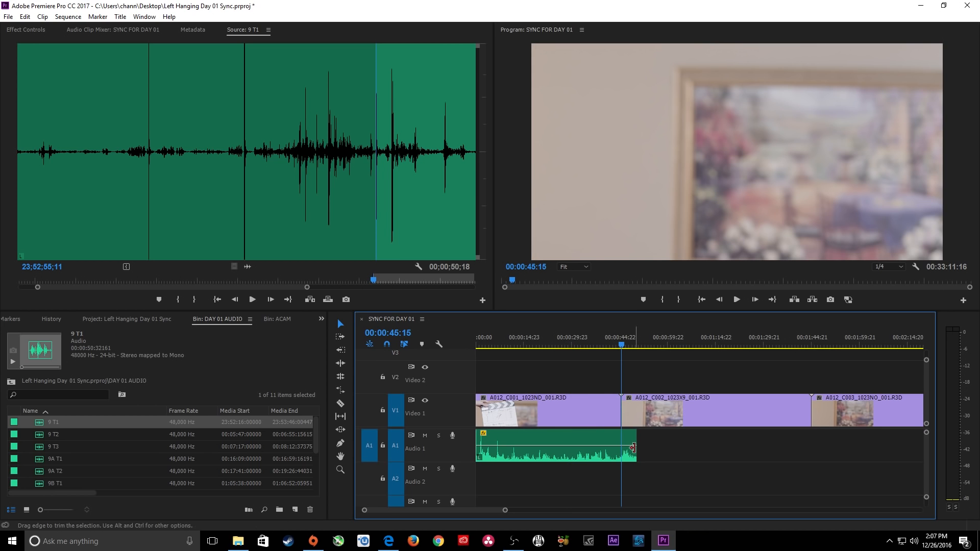
drag(636, 439, 619, 439)
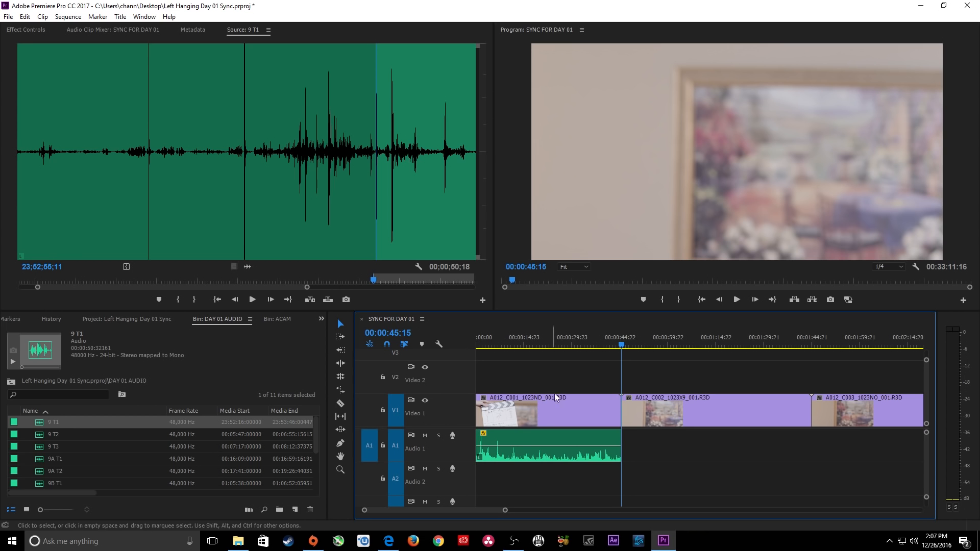
Find the frame around 00:00:59:02 where the slate closes in A012_C002 and ripple trim the clip's start to it.
click(628, 343)
drag(630, 344, 645, 359)
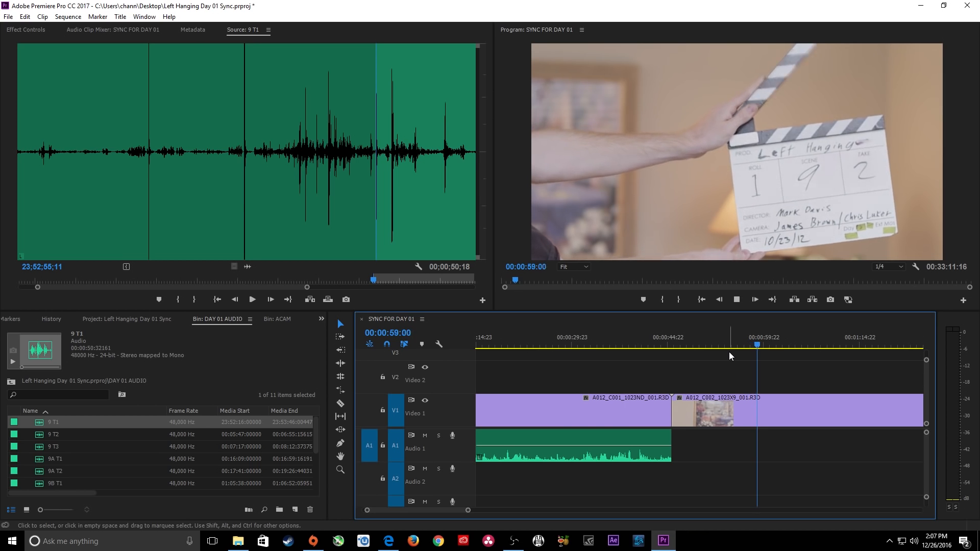
key(space)
key(Left)
key(Left)
key(Left)
key(Left)
key(Left)
key(Left)
key(Left)
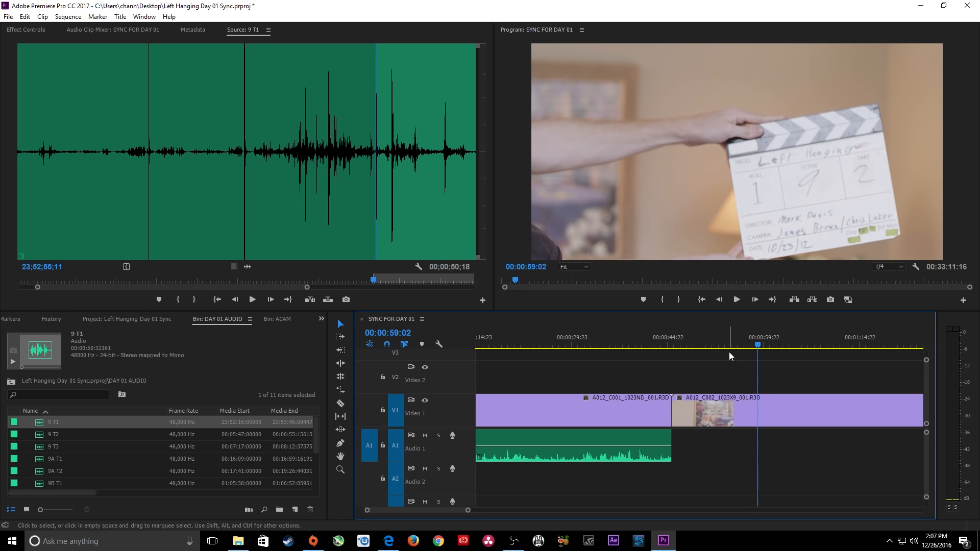
key(Right)
key(Up)
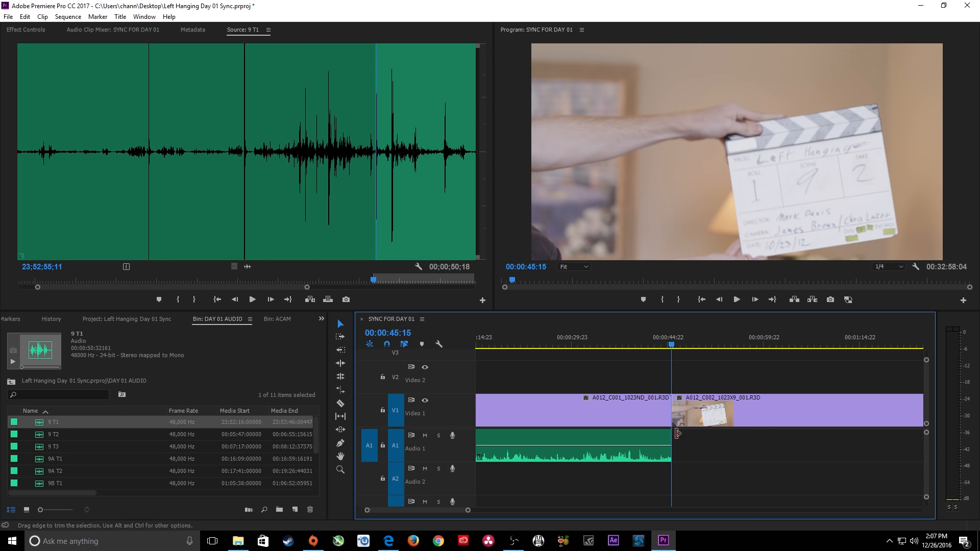
Open the 9 T2 audio in the source view and listen up to the strong clap just after 00:06:03:10.
click(39, 435)
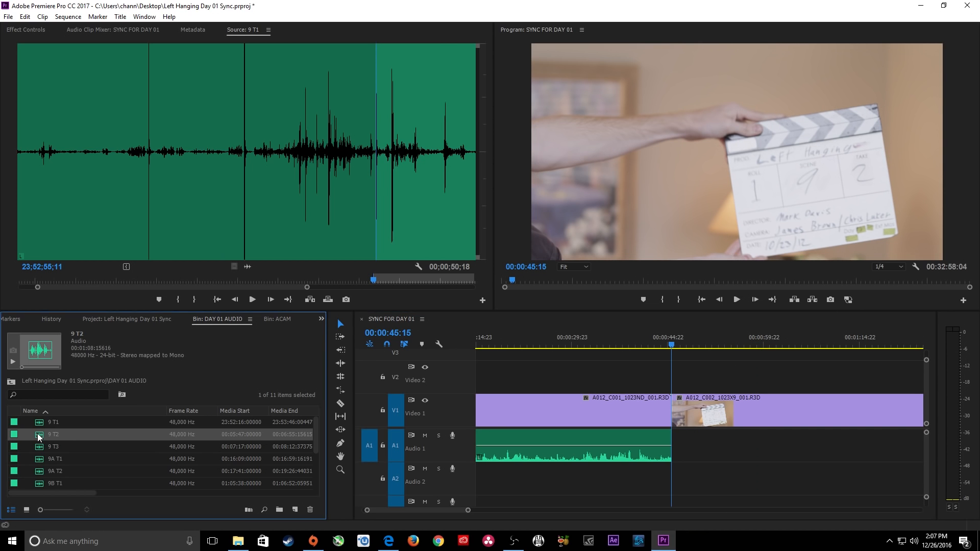
double_click(39, 435)
key(space)
click(191, 136)
key(space)
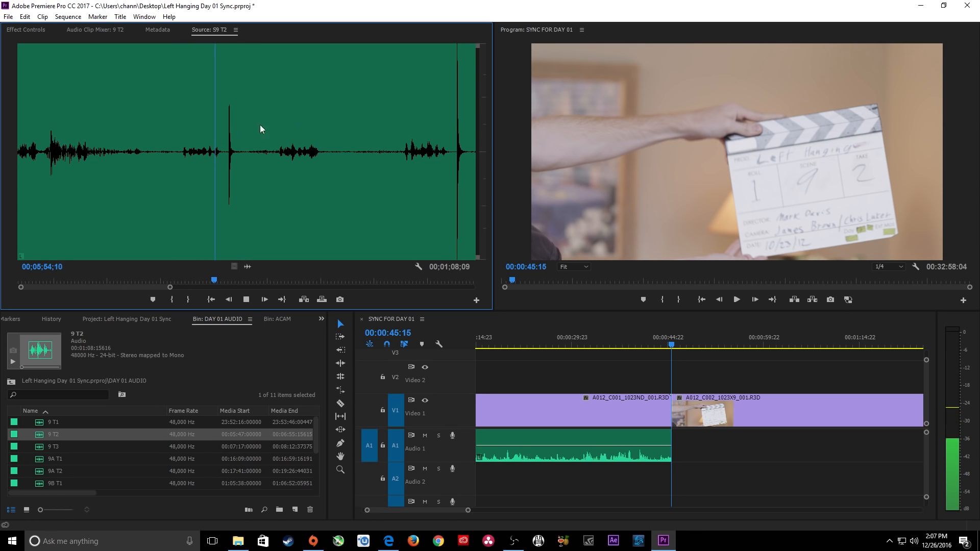
click(399, 133)
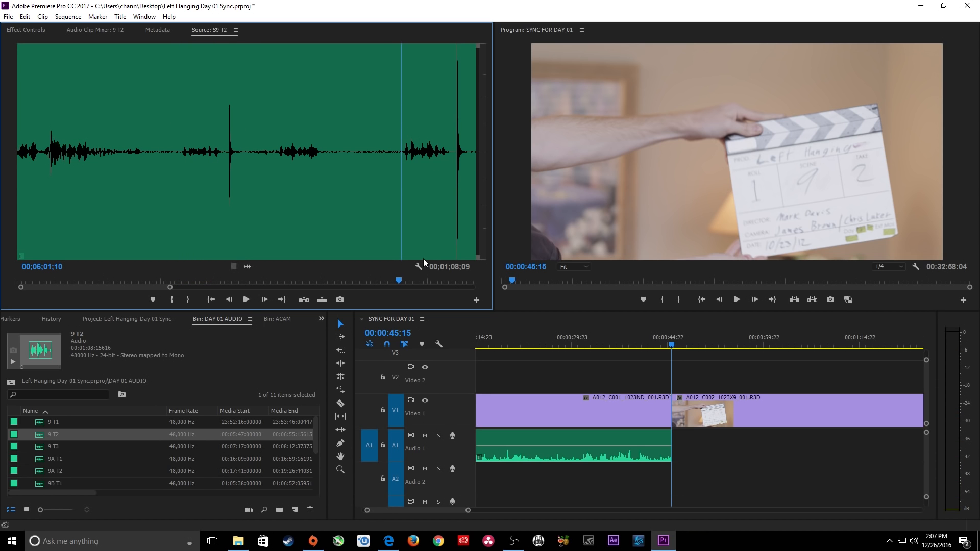
key(space)
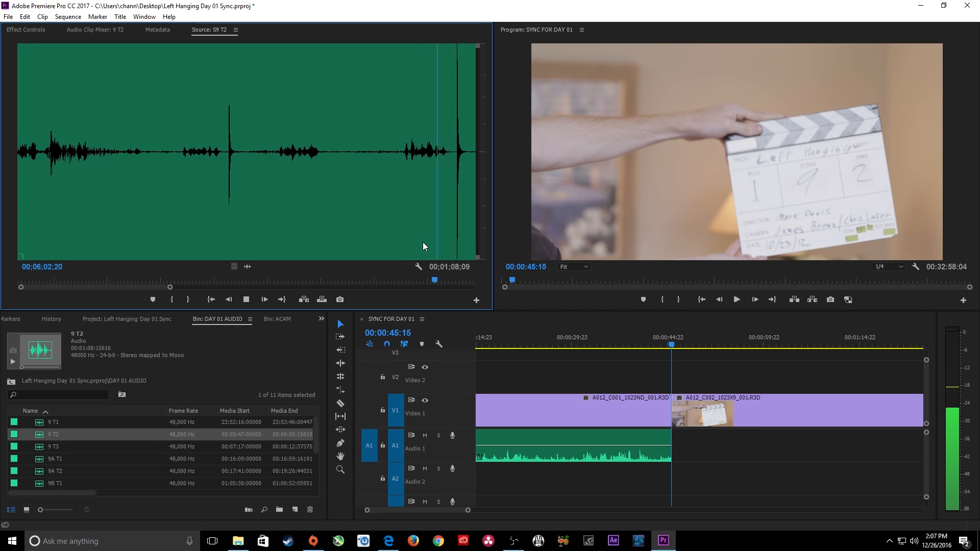
key(space)
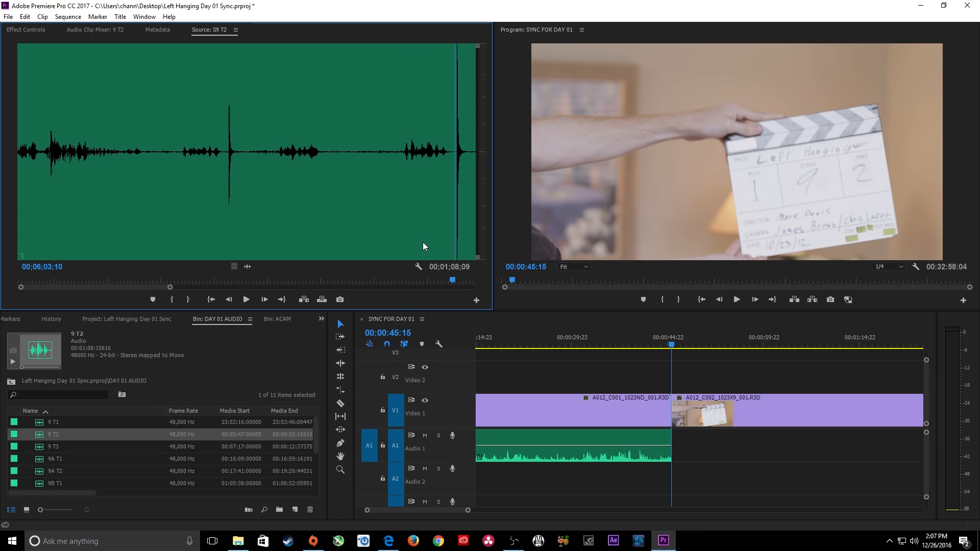
Mark an In point at 00:06:03:12 in 9 T2 and place the audio on track A1 at the start of A012_C002.
key(Right)
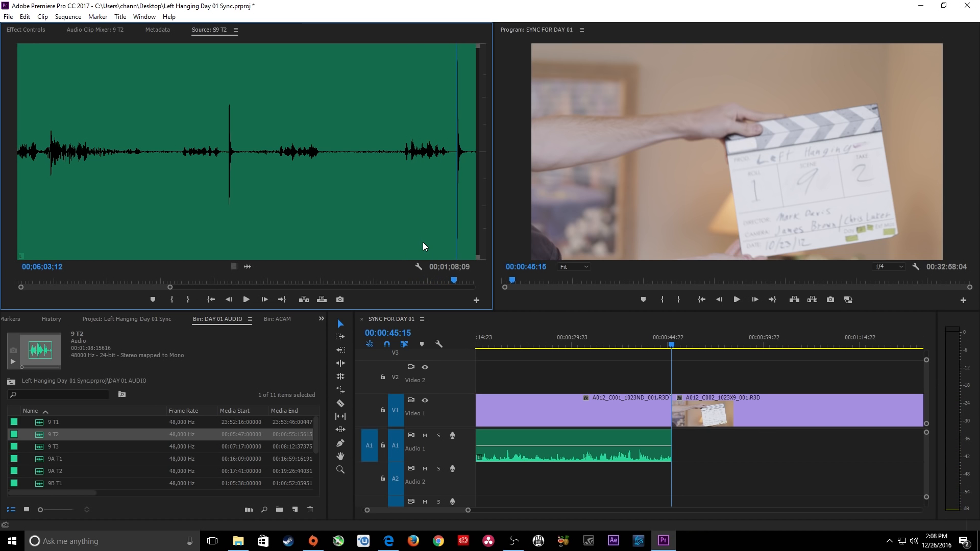
key(i)
key(period)
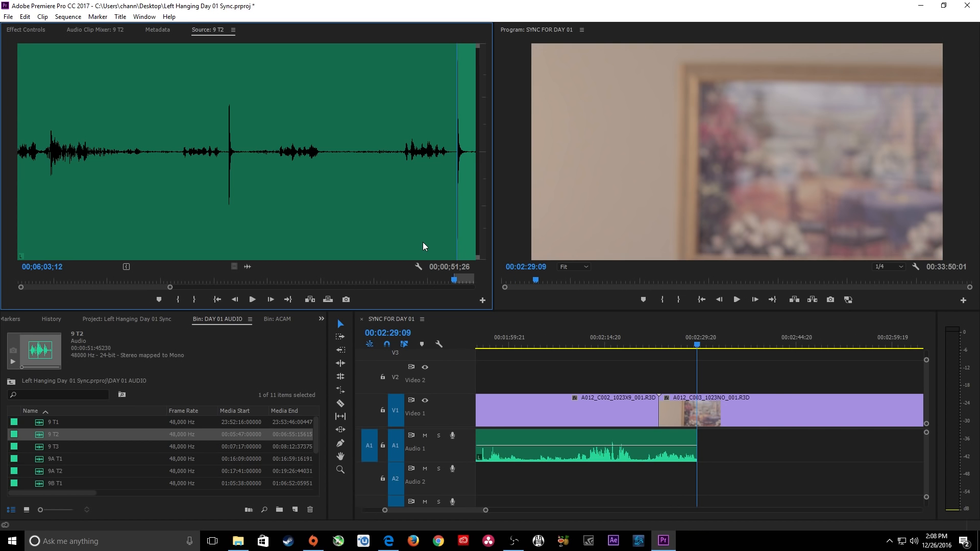
key(ctrl+z)
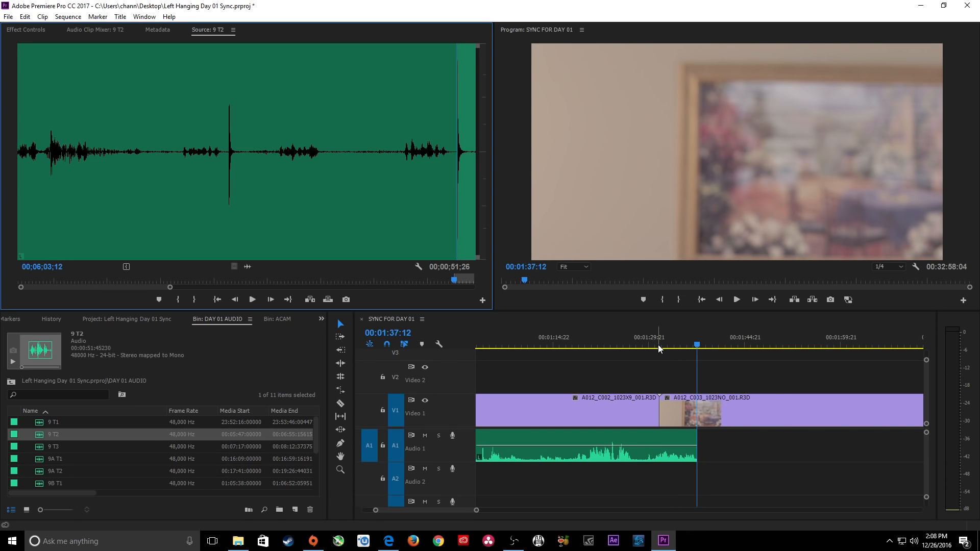
Trim the end of the 9 T2 audio to the end of A012_C002 and play the clip to check sync.
click(658, 347)
key(minus)
drag(692, 434, 677, 434)
click(642, 338)
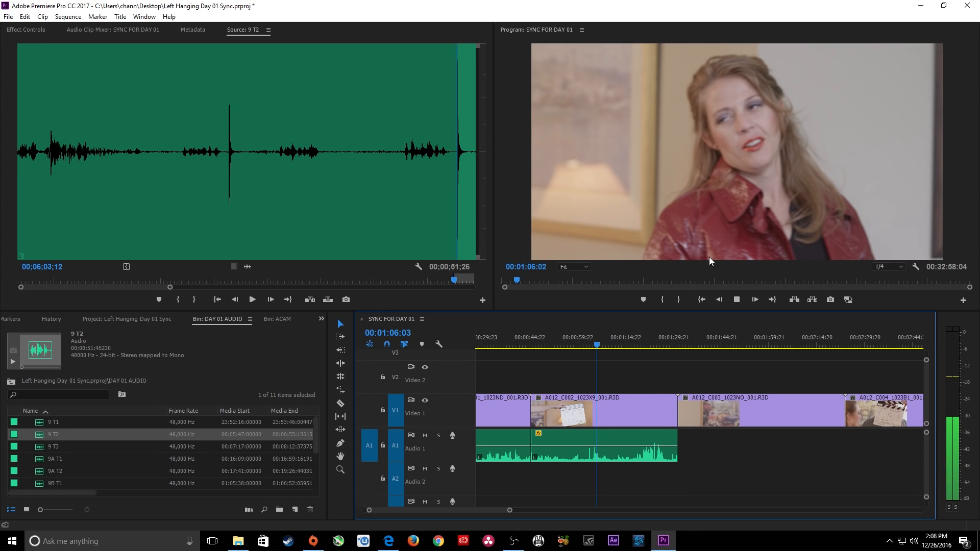
key(space)
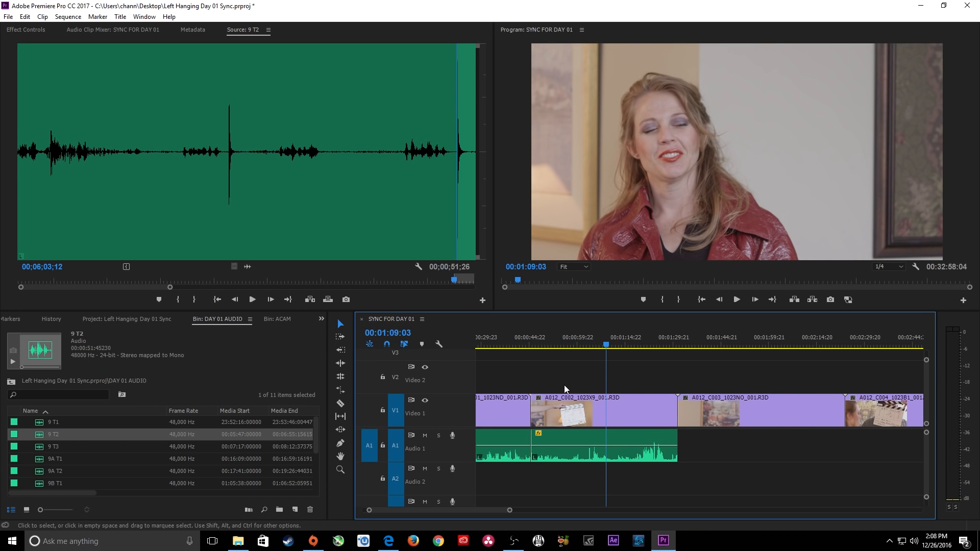
Go to the cut between A012_C002 and A012_C003 at 00:01:31:14, and scrub A012_C004 for its slate clap.
key(backslash)
key(backslash)
key(Down)
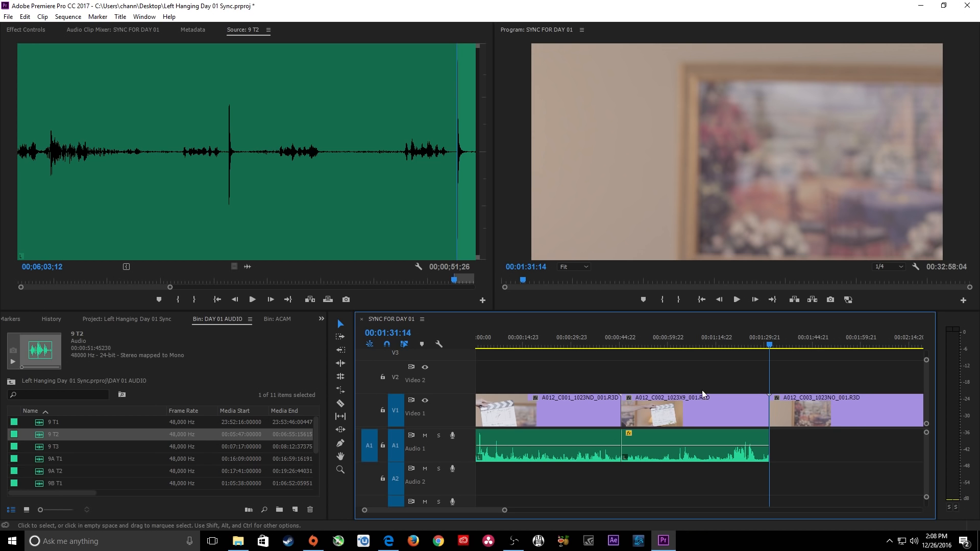
key(backslash)
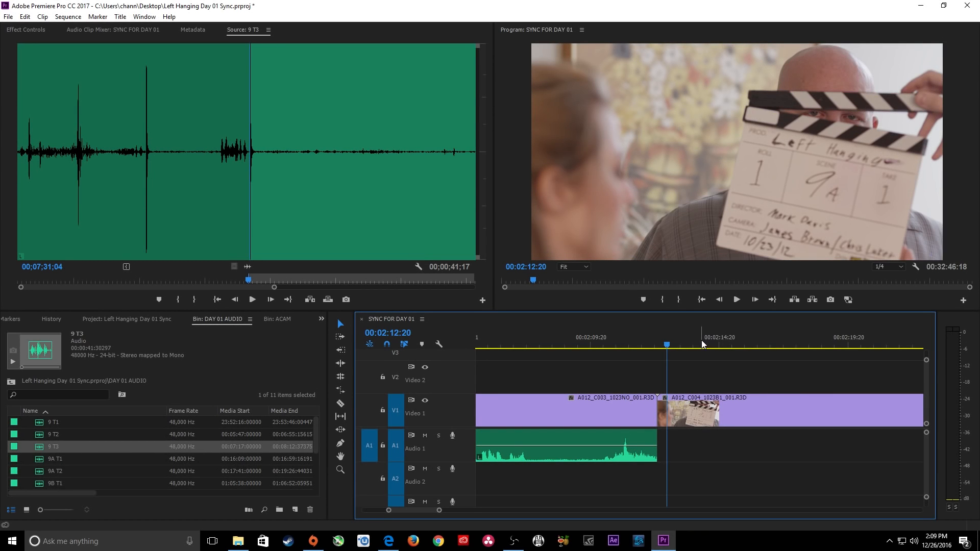
drag(701, 340, 785, 337)
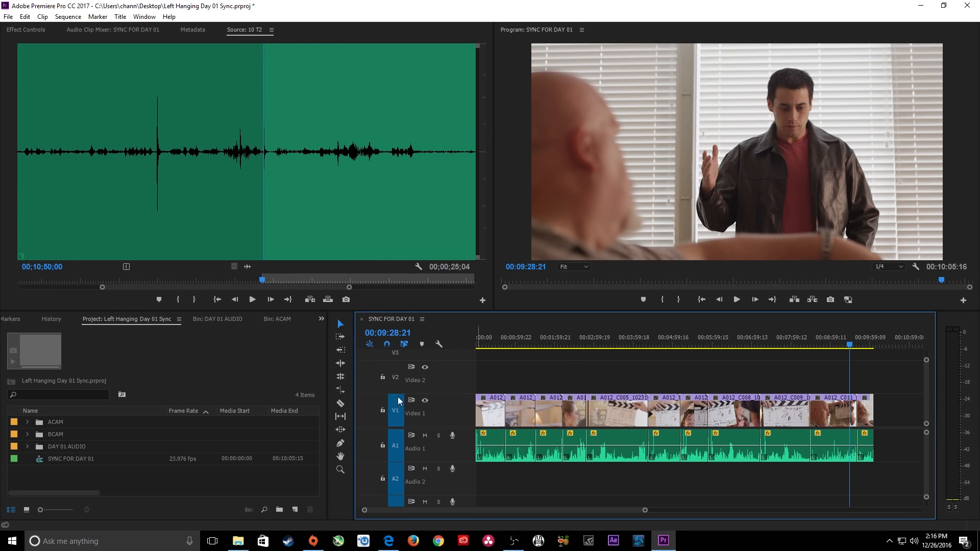
Place all clips from the BCAM bin after the last A-camera clip on V1, with their audio on A1.
double_click(38, 434)
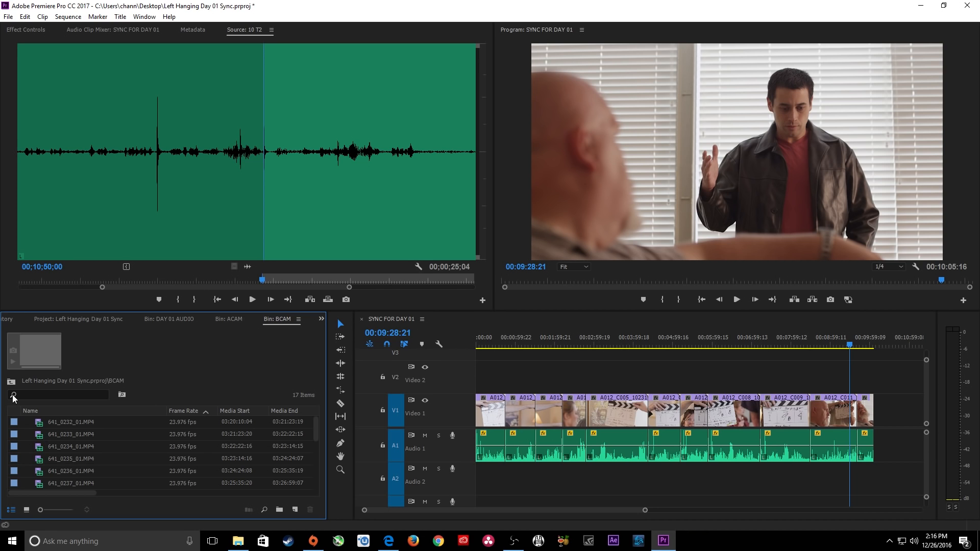
key(ctrl+a)
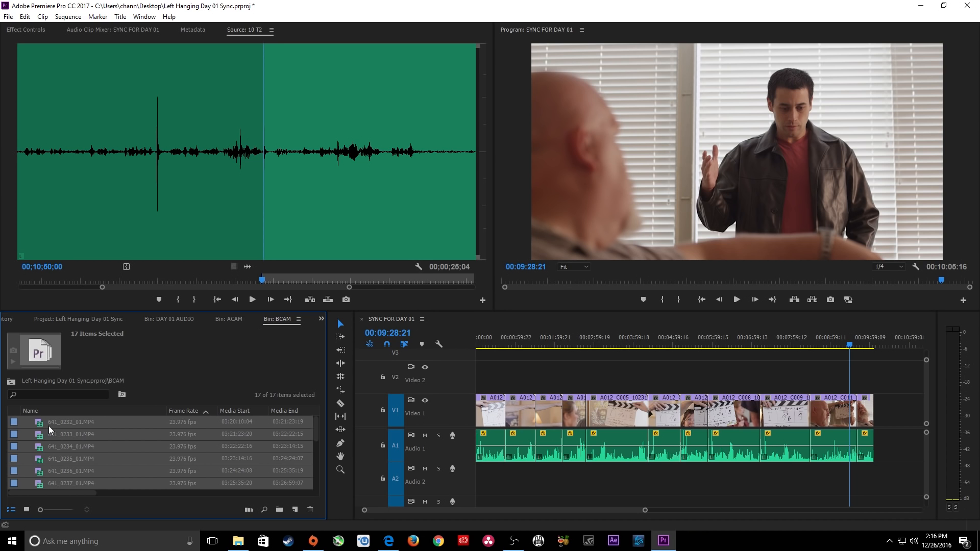
drag(40, 424, 884, 432)
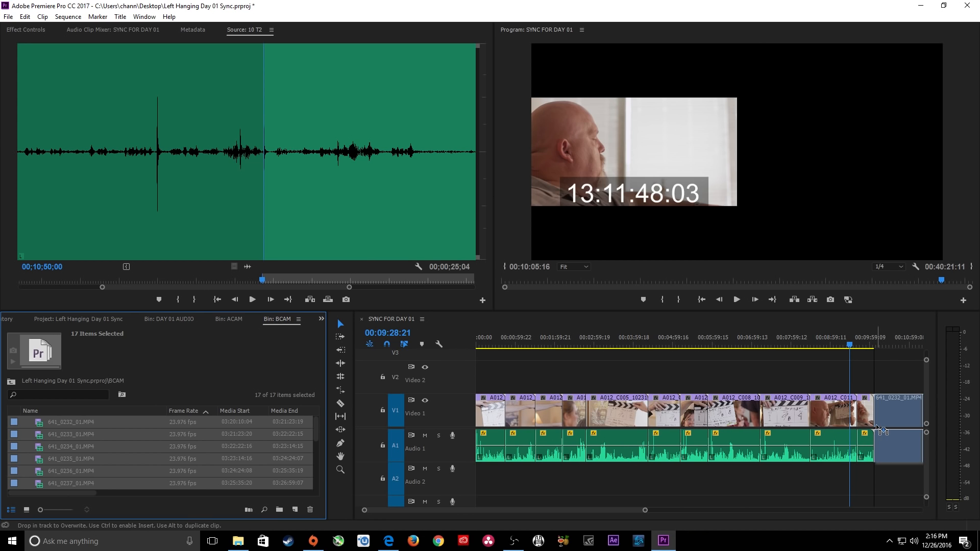
key(backslash)
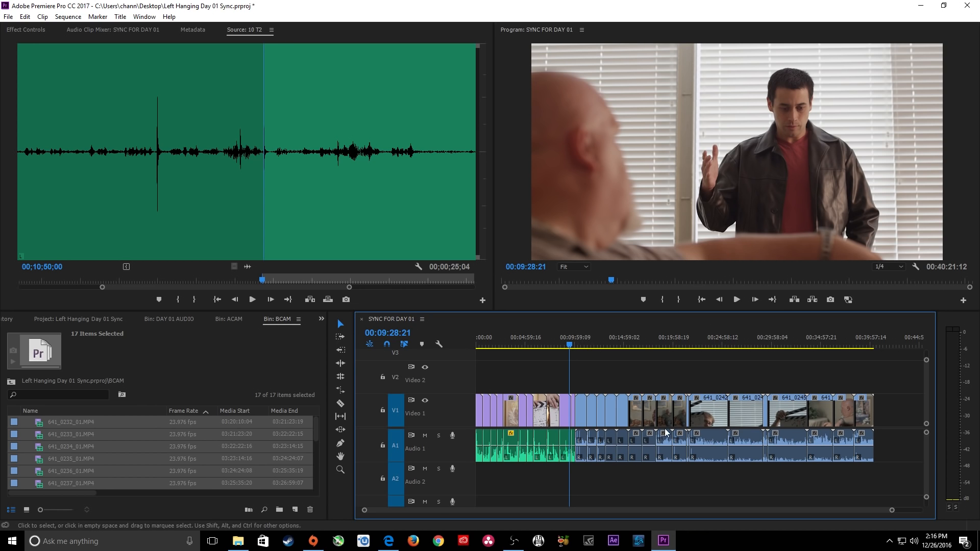
drag(498, 382, 868, 413)
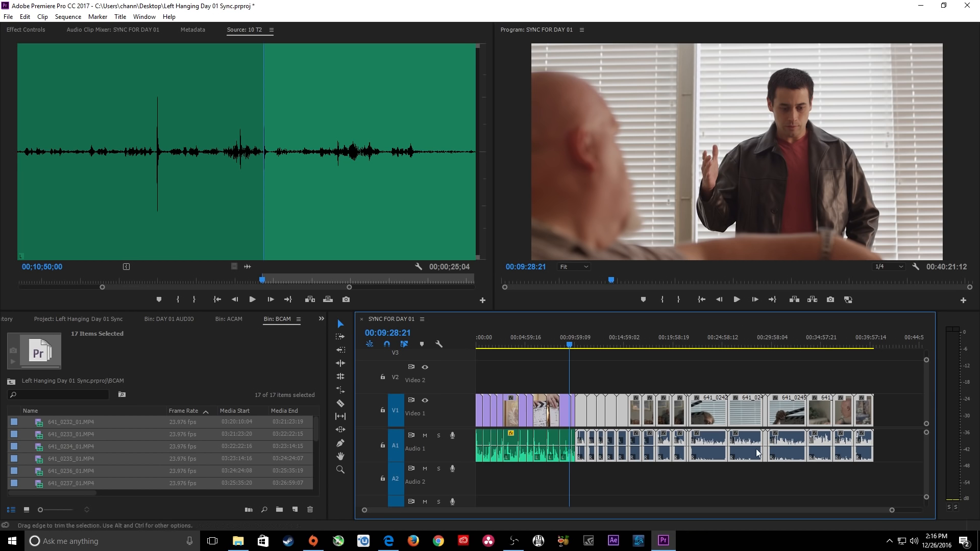
click(651, 369)
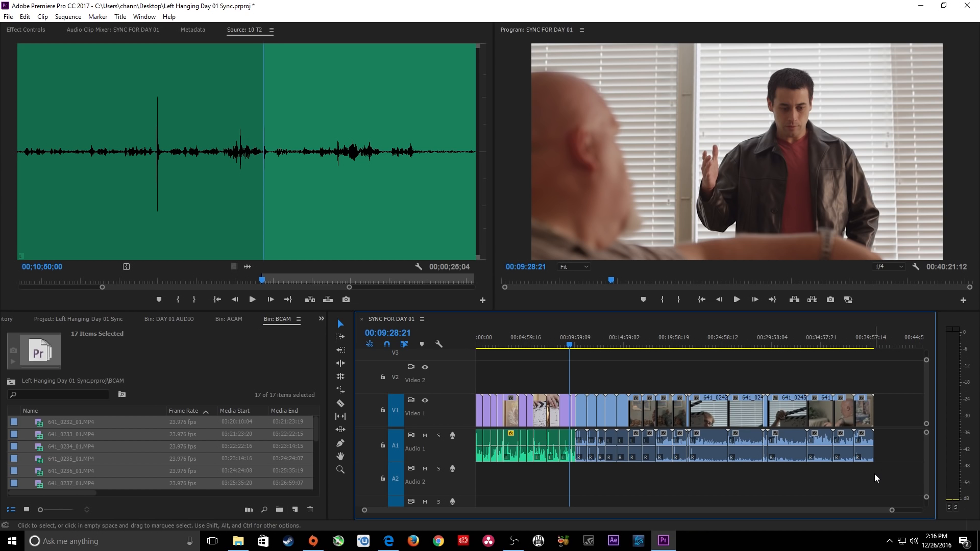
Delete the audio of all B-camera clips from track A1 and go to the start of 641_0232_01 at 00:10:05:16.
drag(885, 467, 579, 438)
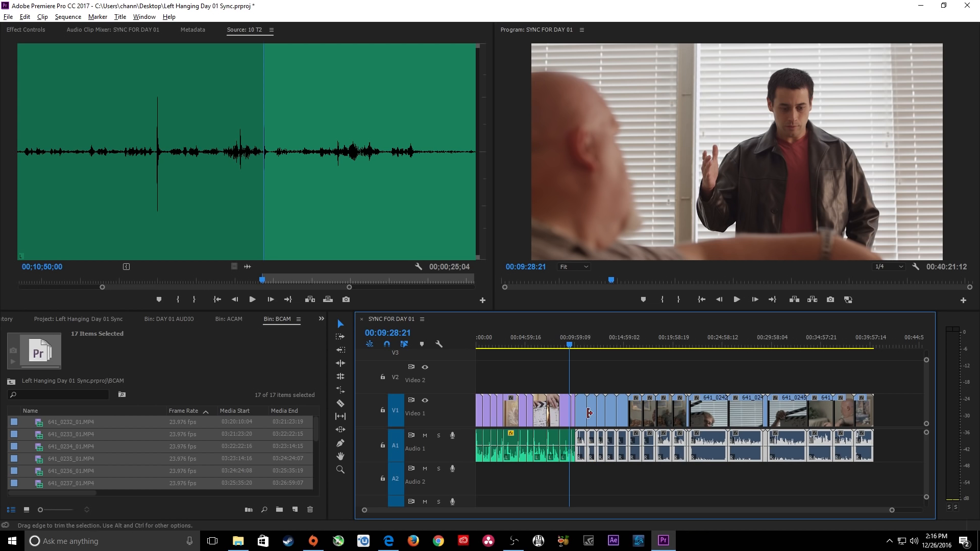
key(Delete)
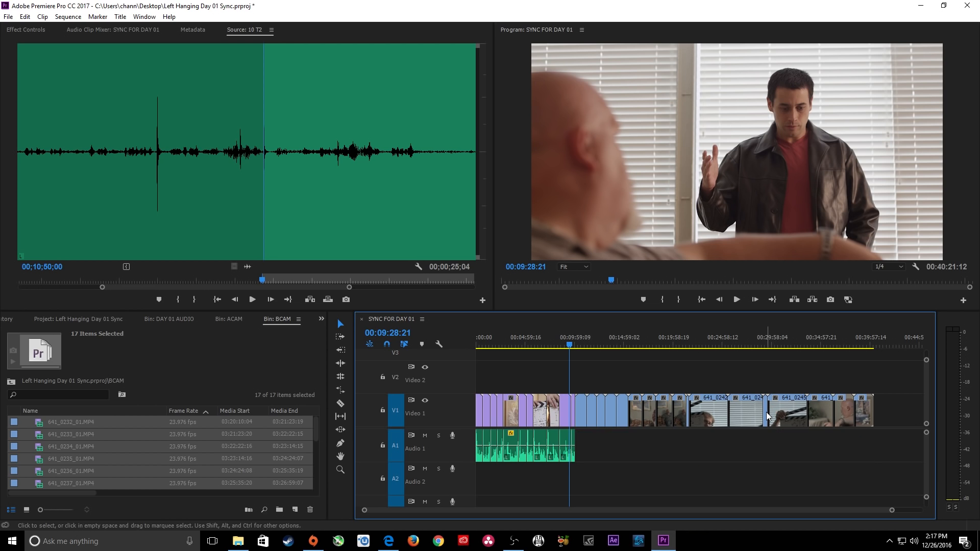
click(570, 345)
key(=)
key(=)
key(=)
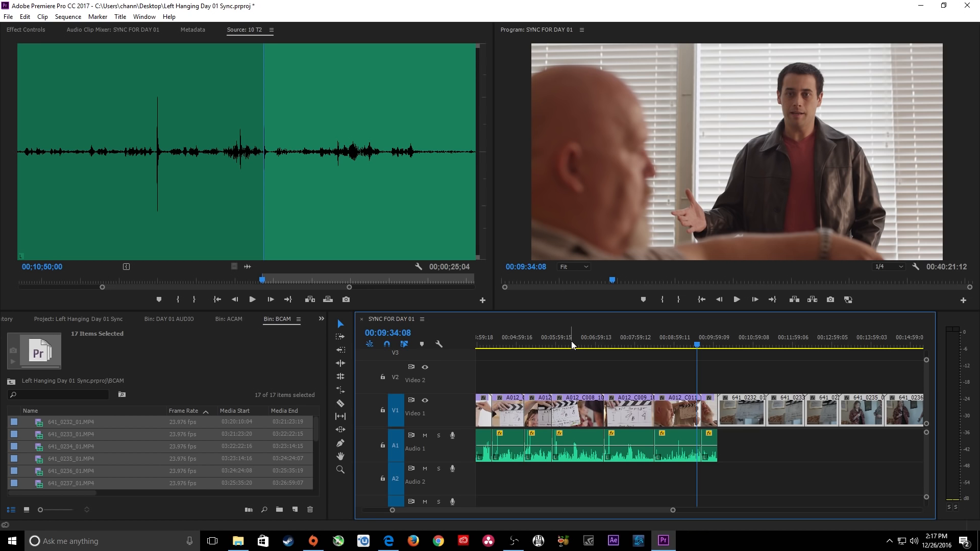
key(Down)
key(Down)
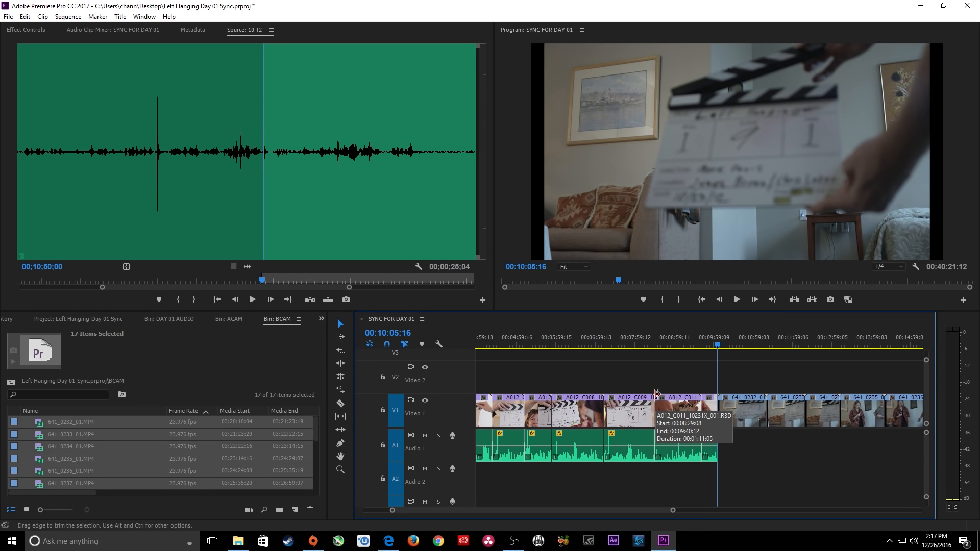
Find the slate clap in 641_0232_01 near 00:10:10:20 and ripple trim the clip's start to the clap frame.
key(space)
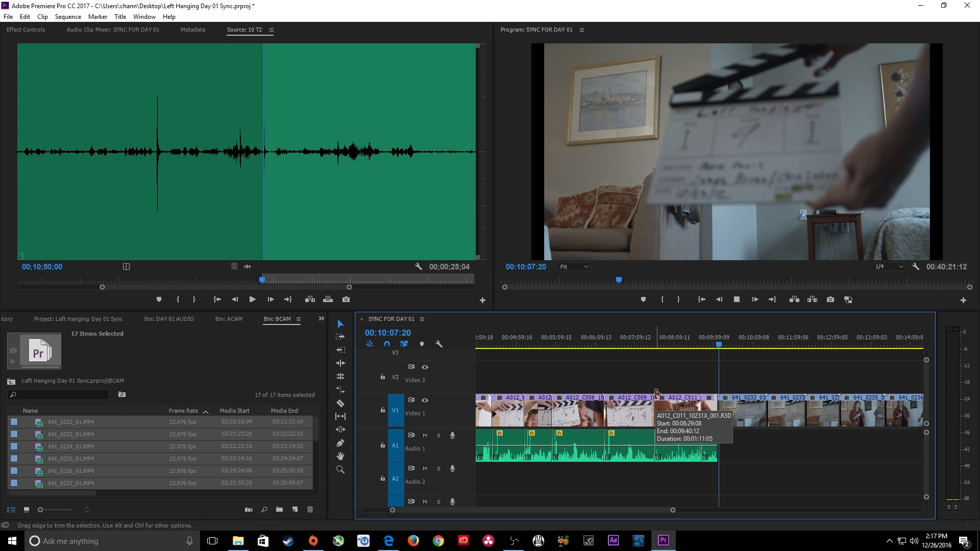
key(space)
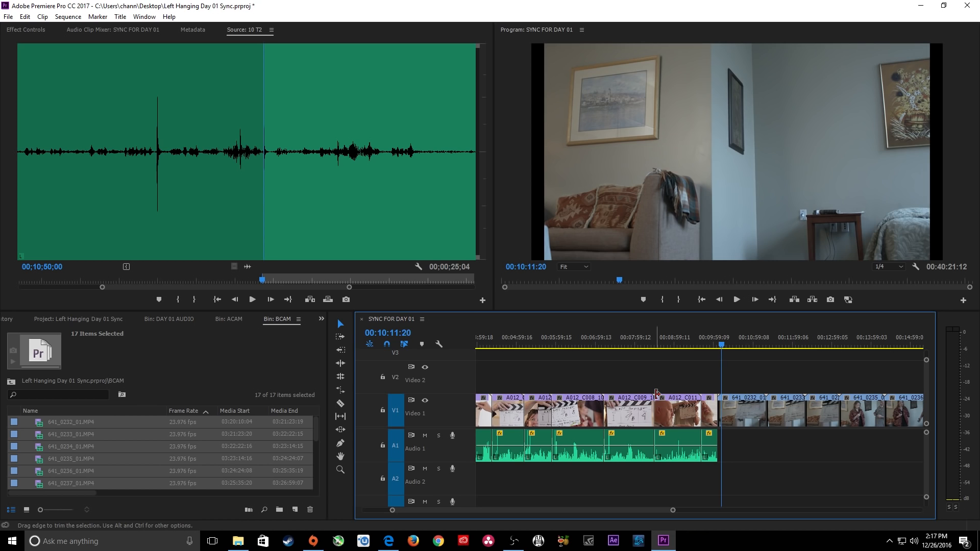
key(Up)
key(Left)
key(Left)
key(Left)
key(Left)
key(Left)
key(Left)
key(Left)
key(Left)
key(Left)
key(Left)
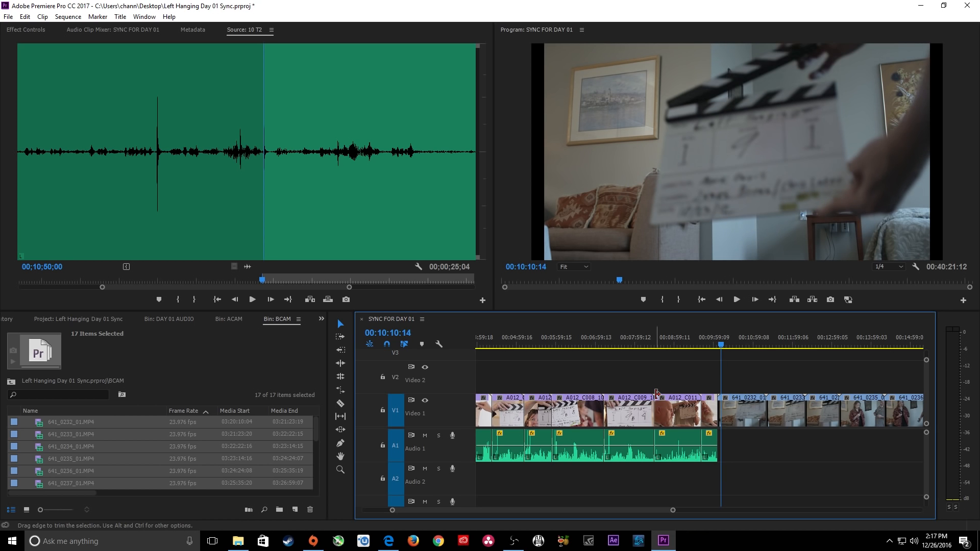
key(Right)
key(Right)
key(Right)
key(Right)
key(Right)
key(Right)
key(Right)
key(Right)
key(Right)
key(Right)
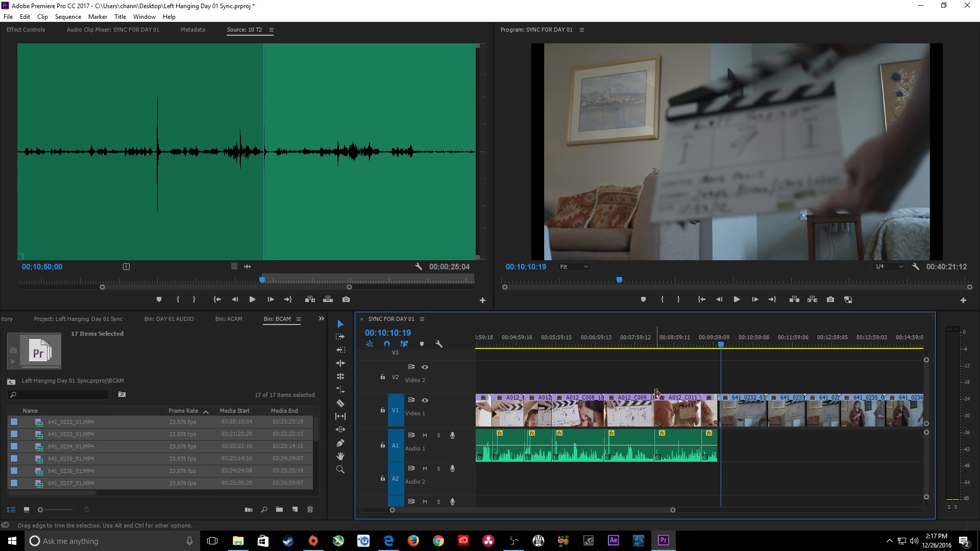
key(Right)
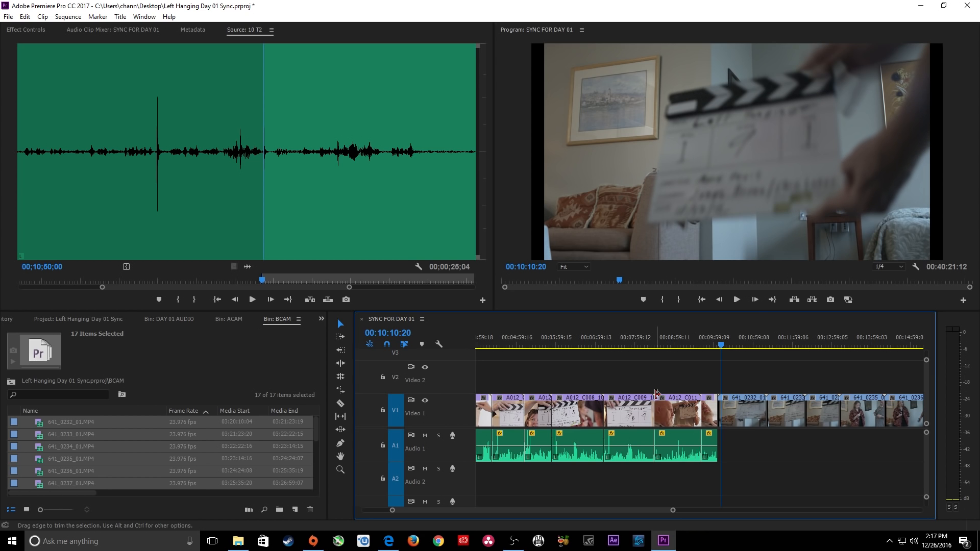
key(equal)
key(equal)
key(equal)
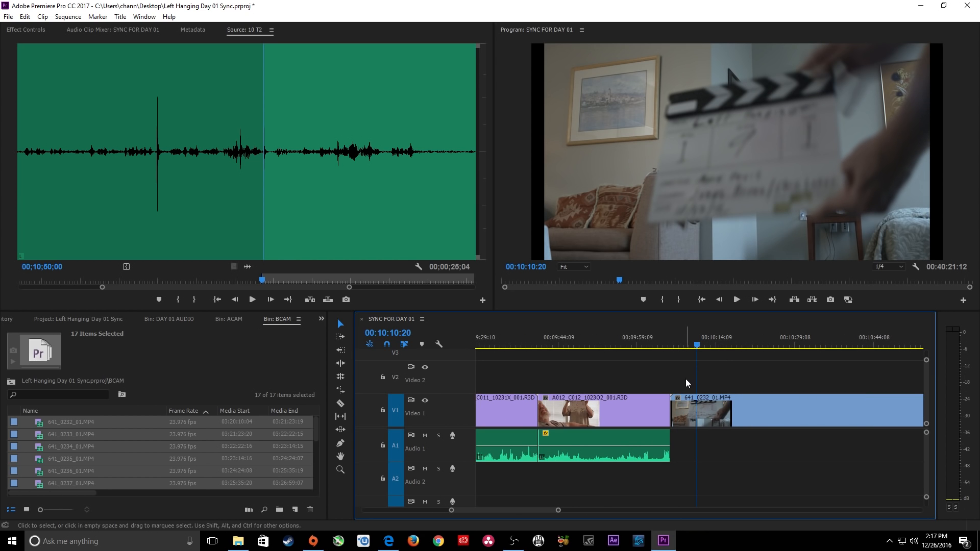
key(Up)
Mark an In point at the slate clap at 23:52:33:01 in 9 T1 and place the audio on A1 at the start of 641_0232_01.
click(234, 321)
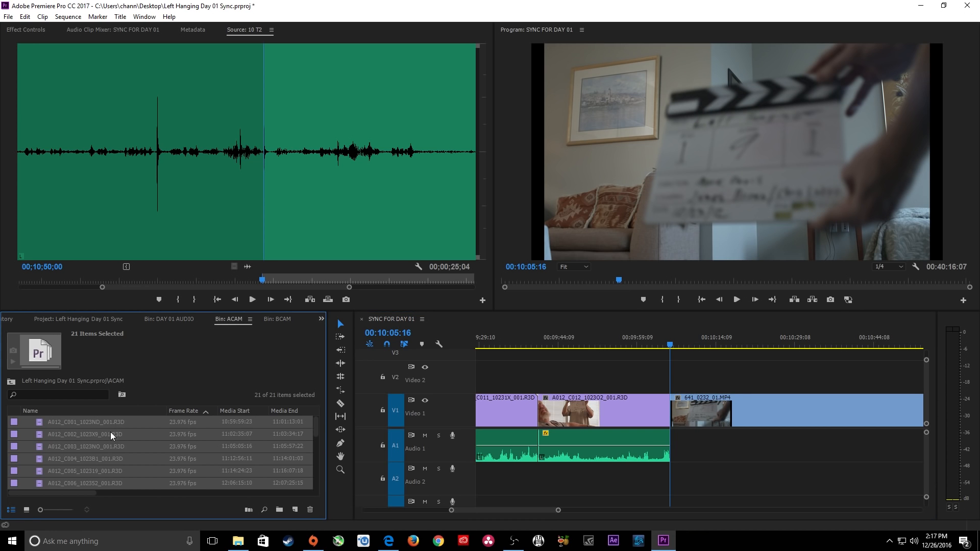
click(176, 320)
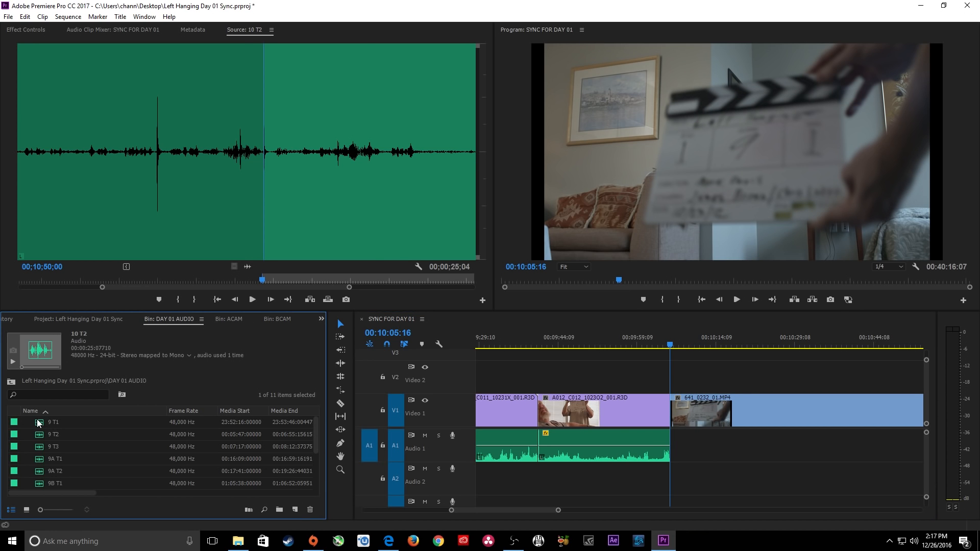
double_click(37, 423)
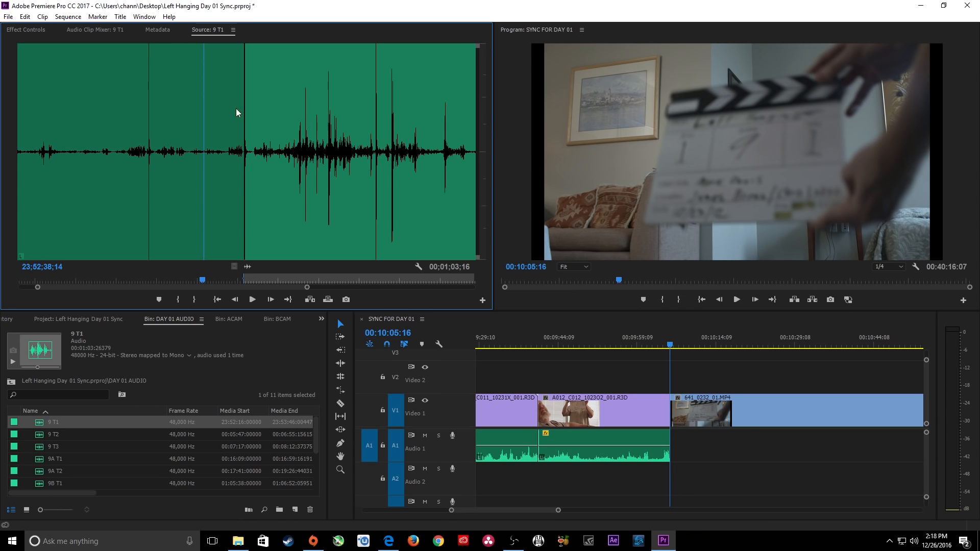
click(140, 113)
key(equal)
key(equal)
key(space)
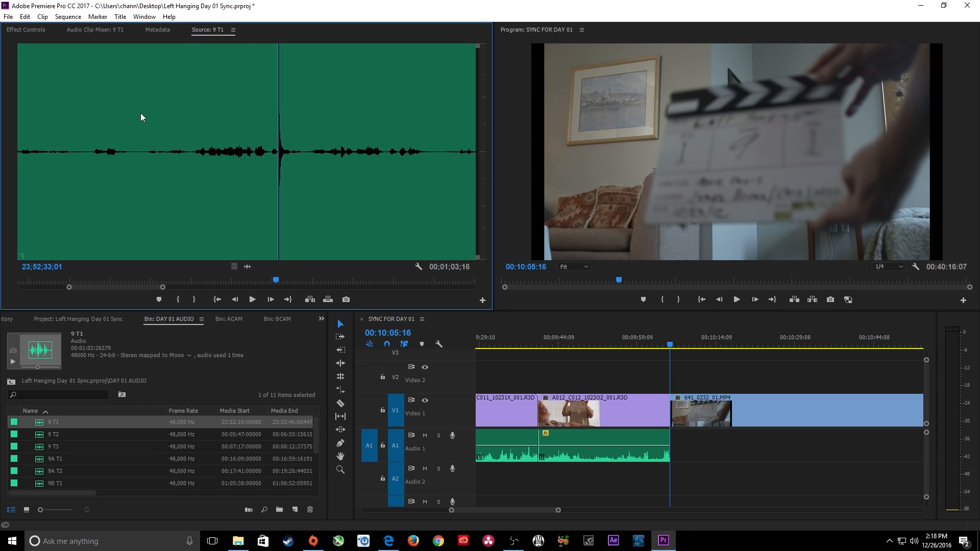
key(i)
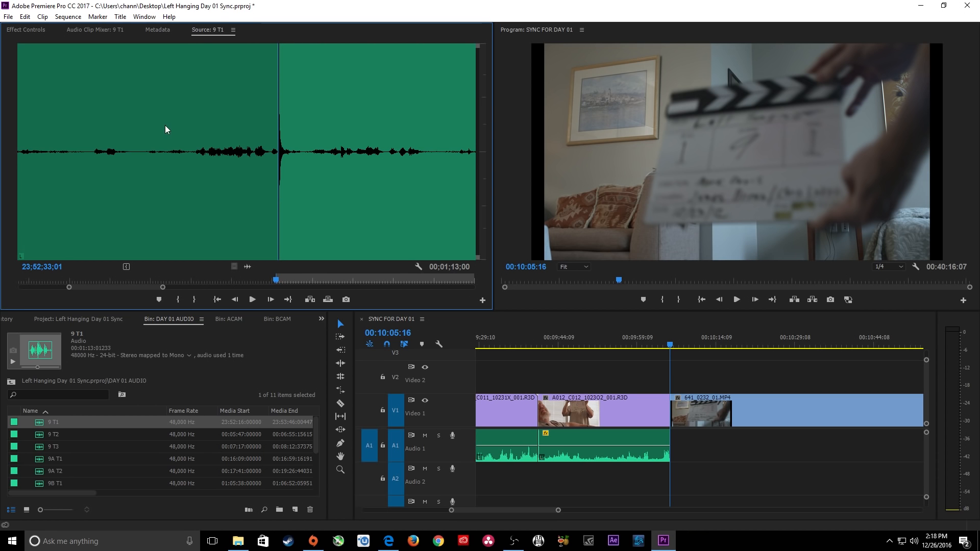
key(period)
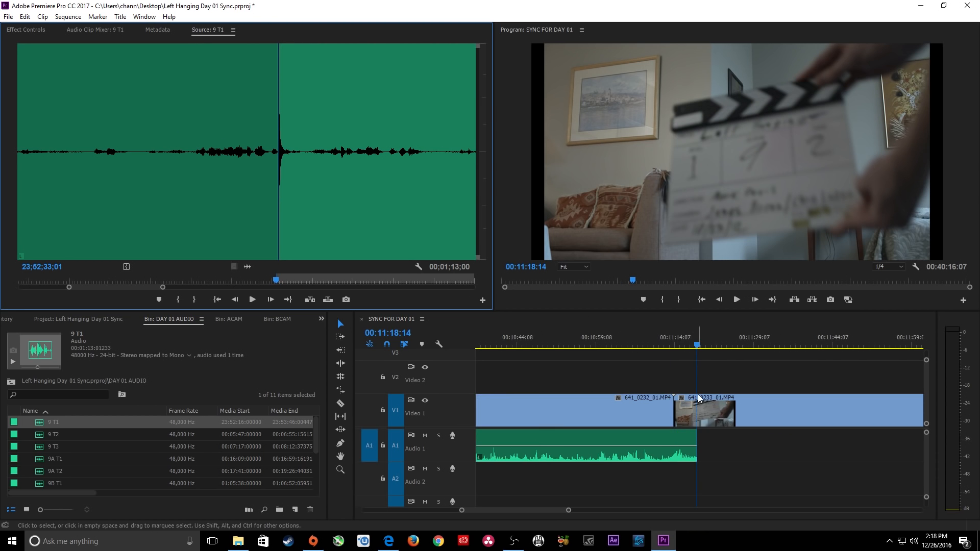
Trim the end of the 9 T1 audio to the end of 641_0232_01 and go to the cut before 641_0233_01.
drag(691, 435, 672, 435)
key(minus)
key(Up)
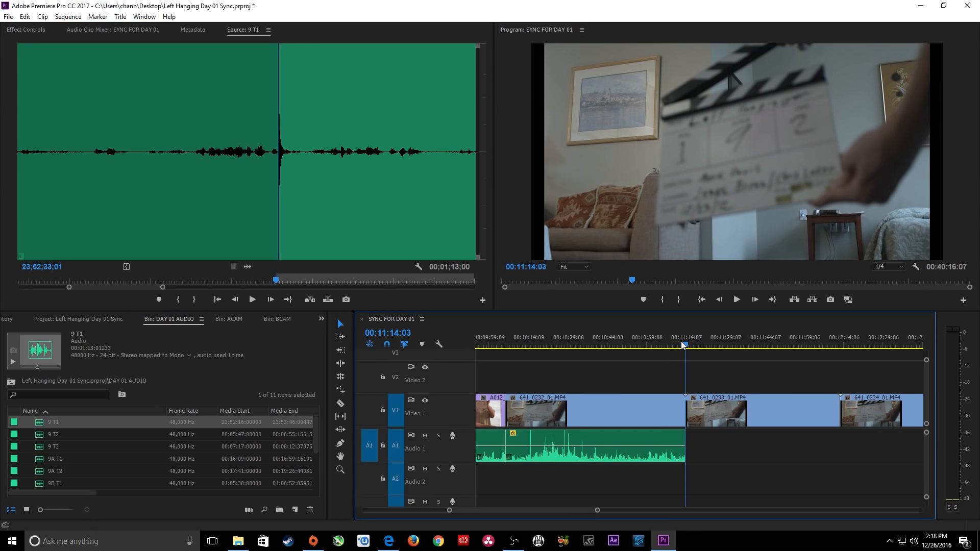
Load the 9 T2 audio as the source and ripple trim the start of 641_0233_01 to its slate clap near 00:11:18:13.
key(Right)
key(Right)
key(Right)
key(Right)
key(Right)
key(Right)
key(Right)
key(Right)
key(Right)
key(Right)
key(Right)
key(Right)
key(Right)
key(Right)
key(Right)
key(Right)
key(Right)
key(Right)
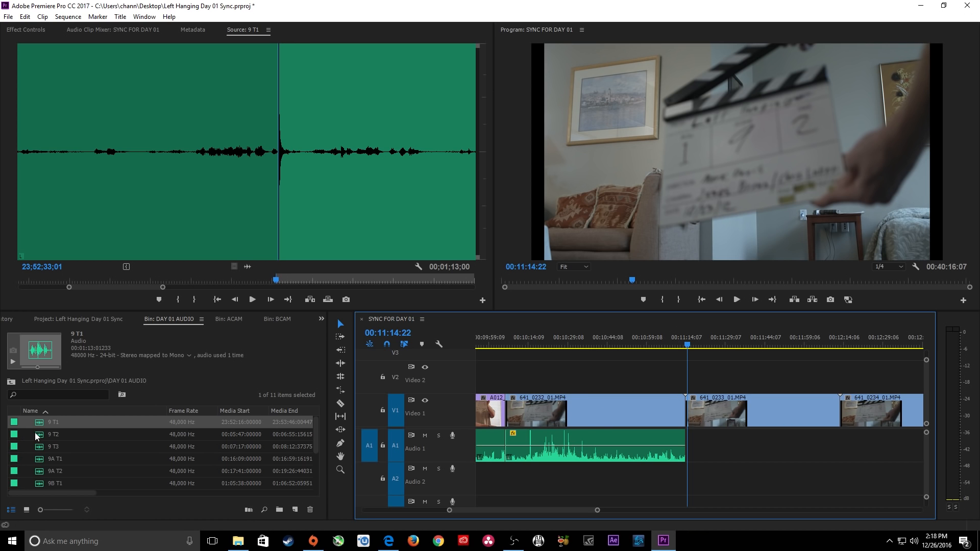
double_click(51, 434)
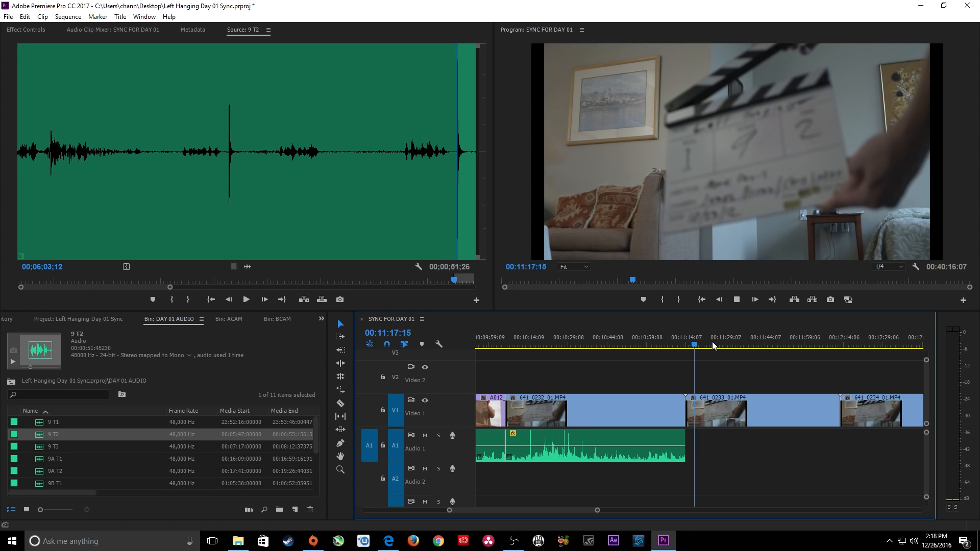
key(space)
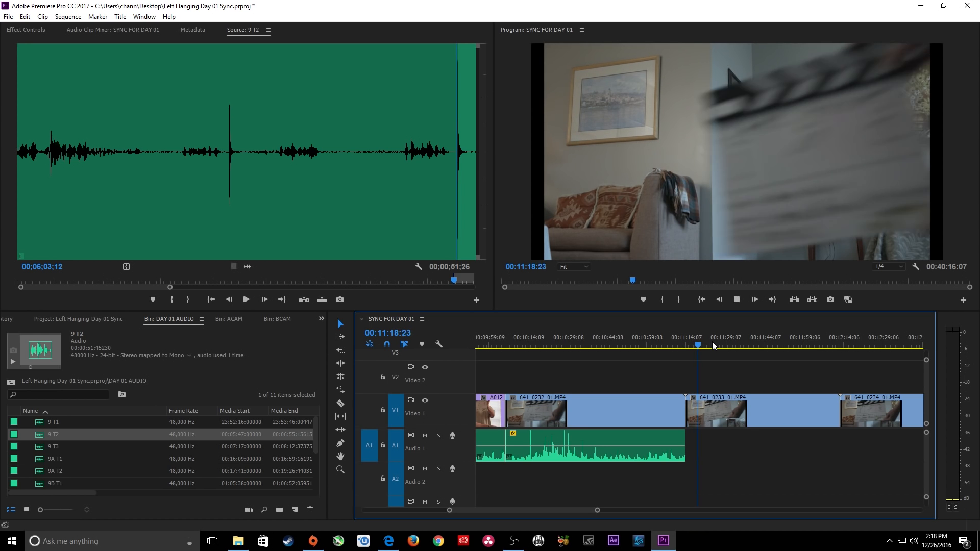
key(k)
key(Right)
key(Right)
key(Right)
key(Right)
key(Right)
key(Right)
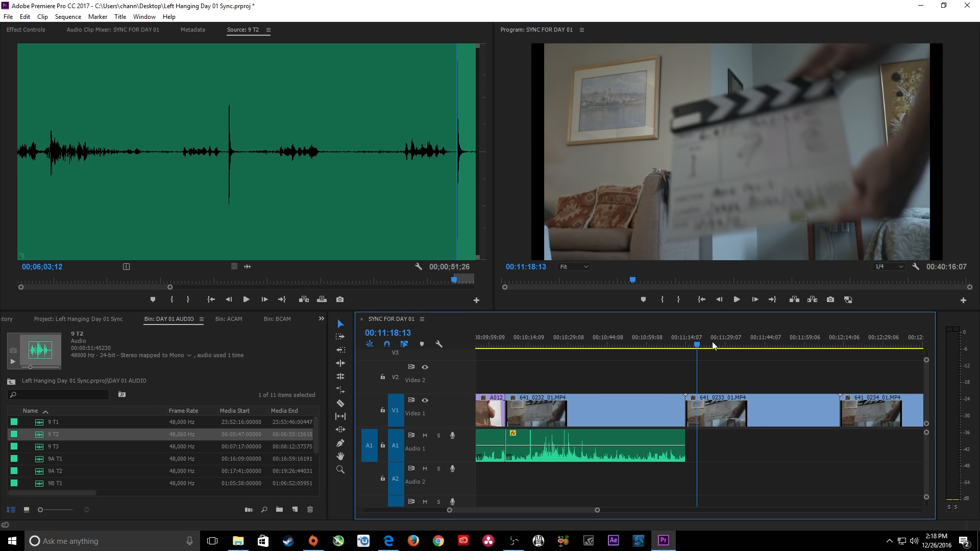
key(q)
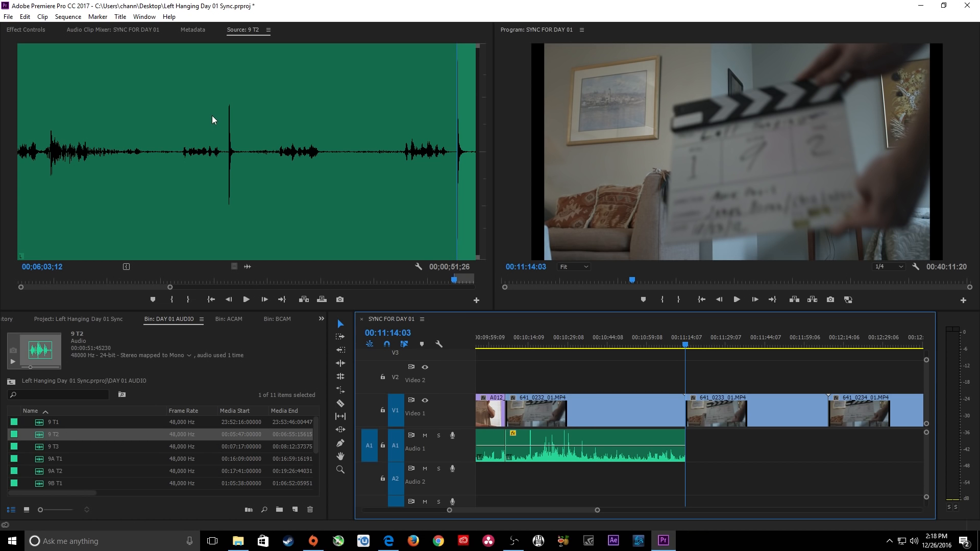
Mark an In point at 00:05:54:25 in 9 T2 and place the audio on A1, trimmed to the length of 641_0233_01.
click(190, 89)
drag(191, 88, 179, 81)
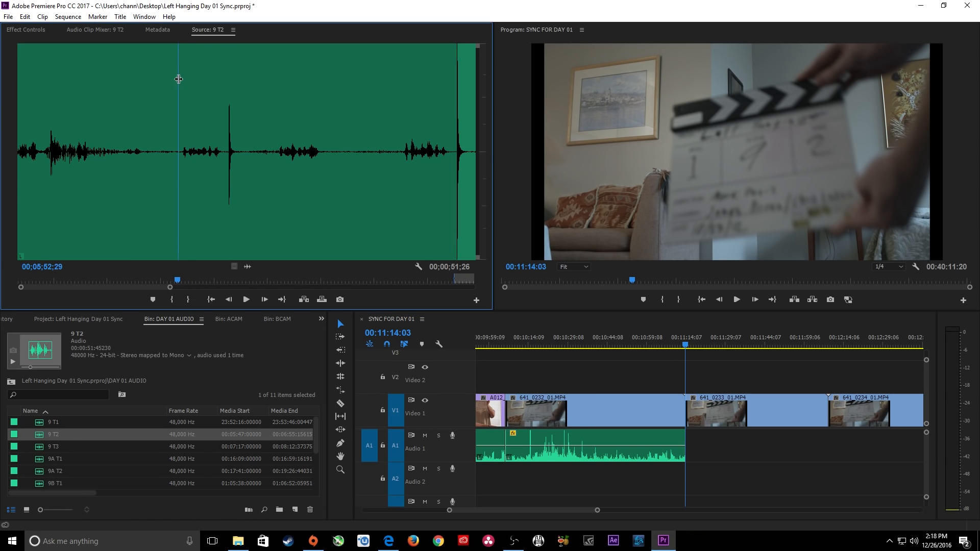
key(space)
key(space)
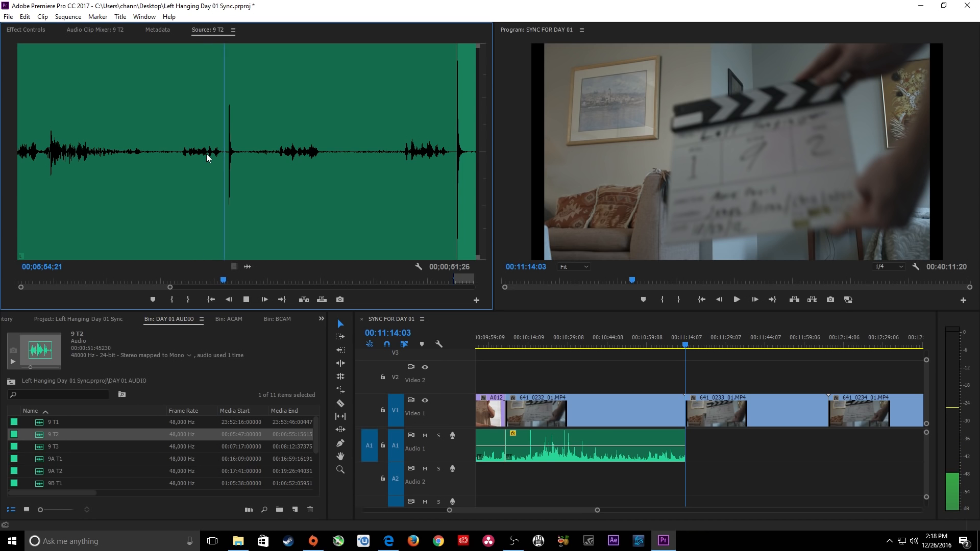
key(Right)
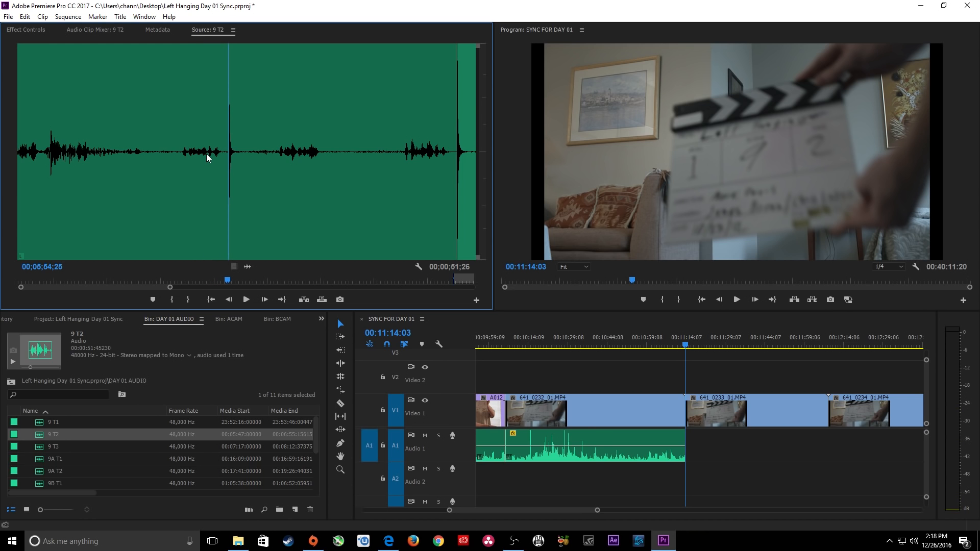
key(i)
key(period)
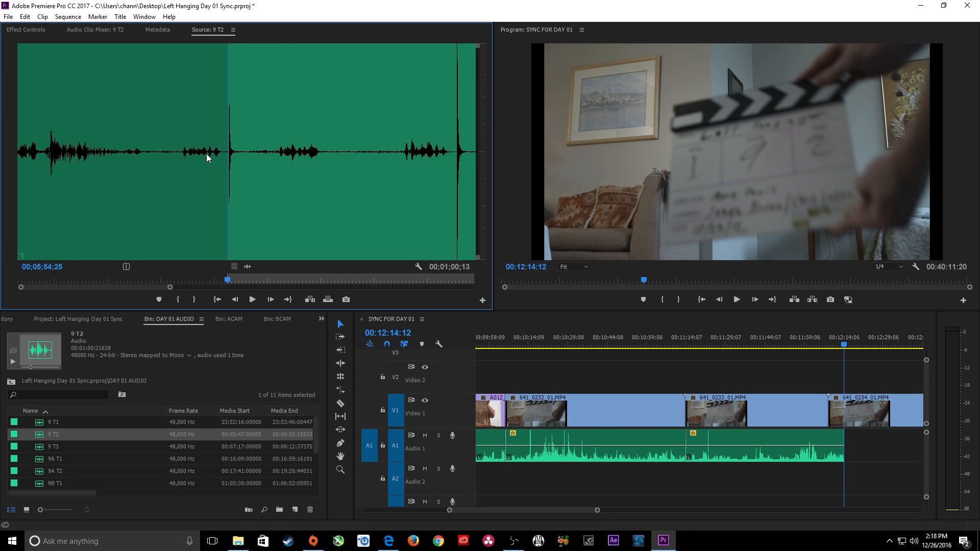
drag(846, 436, 827, 437)
Merge A012_C001 and its synced audio into a clip named "9 T1 CA", copying that name for reuse.
key(backslash)
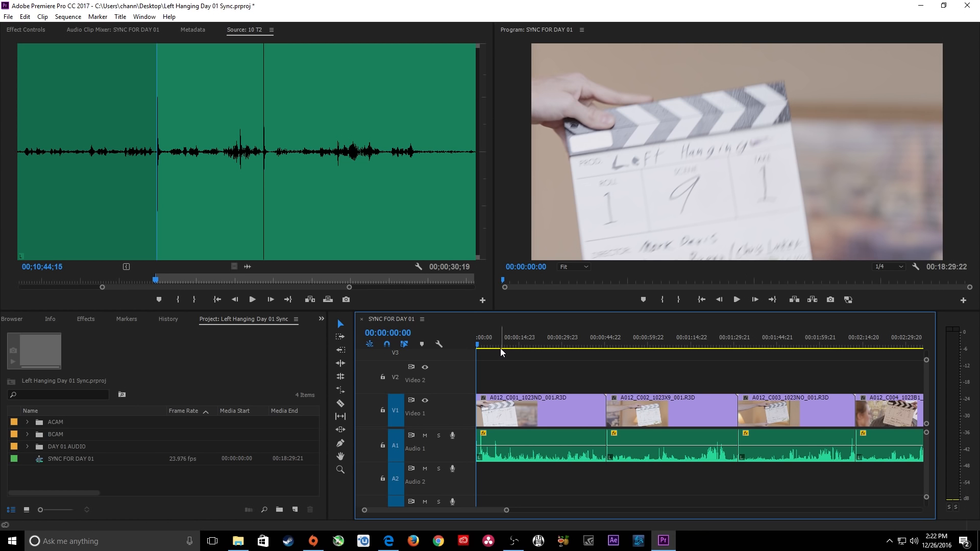
key(backslash)
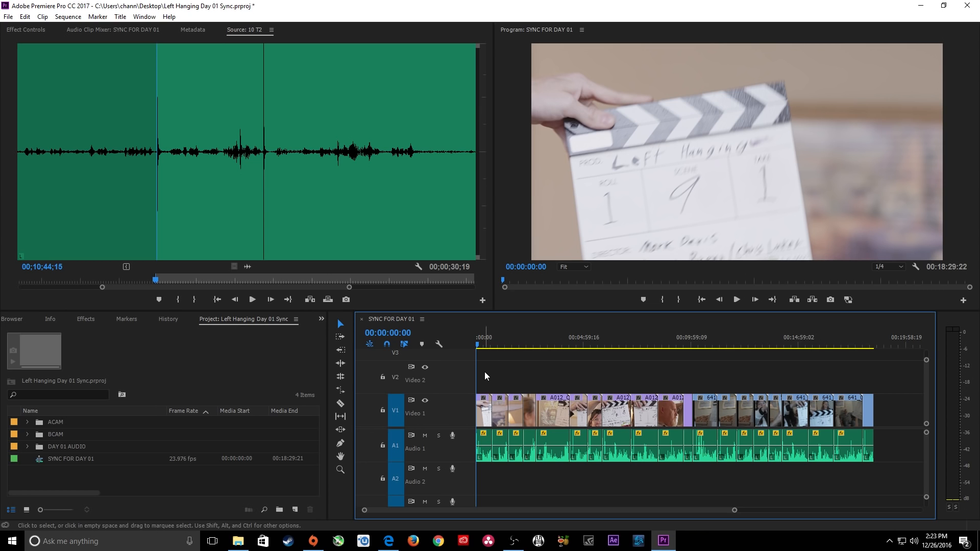
key(equal)
key(equal)
key(equal)
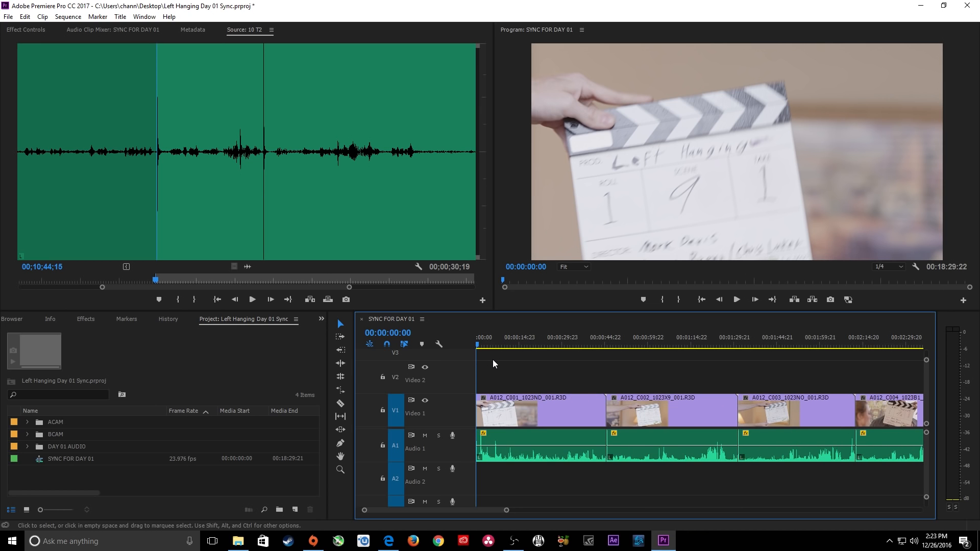
drag(497, 367, 528, 472)
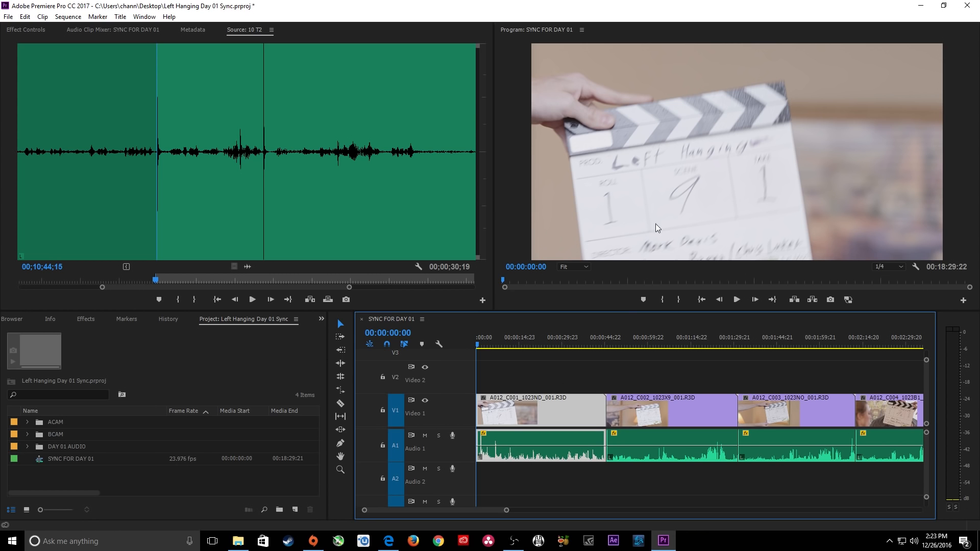
right_click(503, 416)
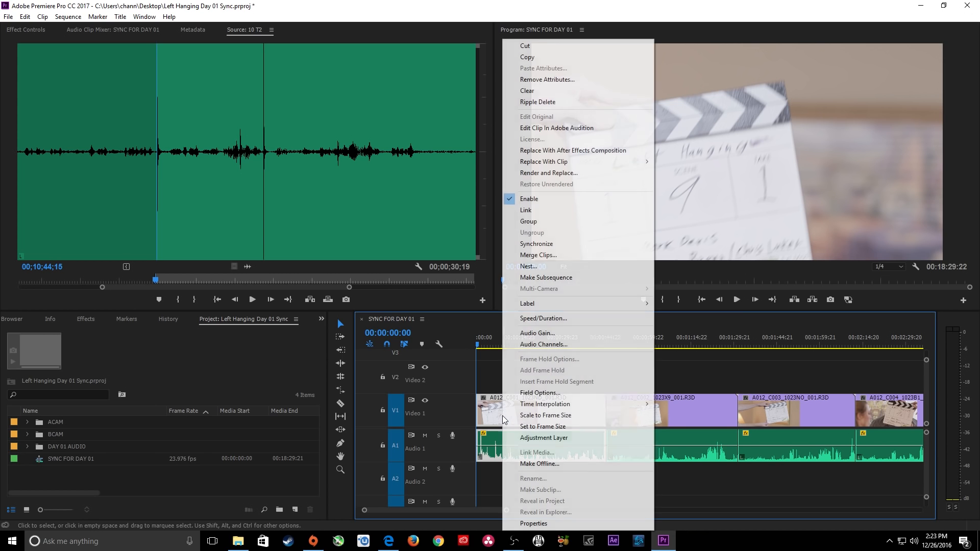
click(576, 256)
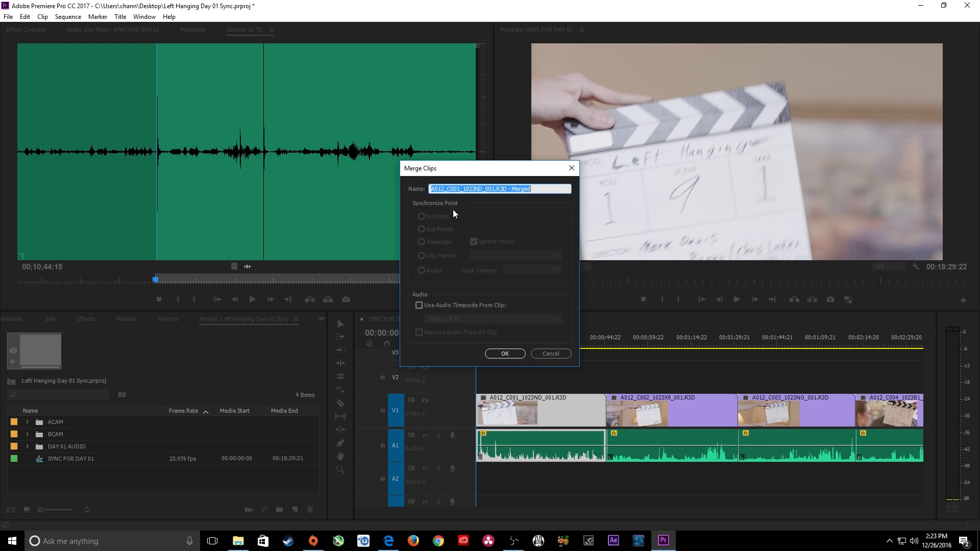
key(BackSpace)
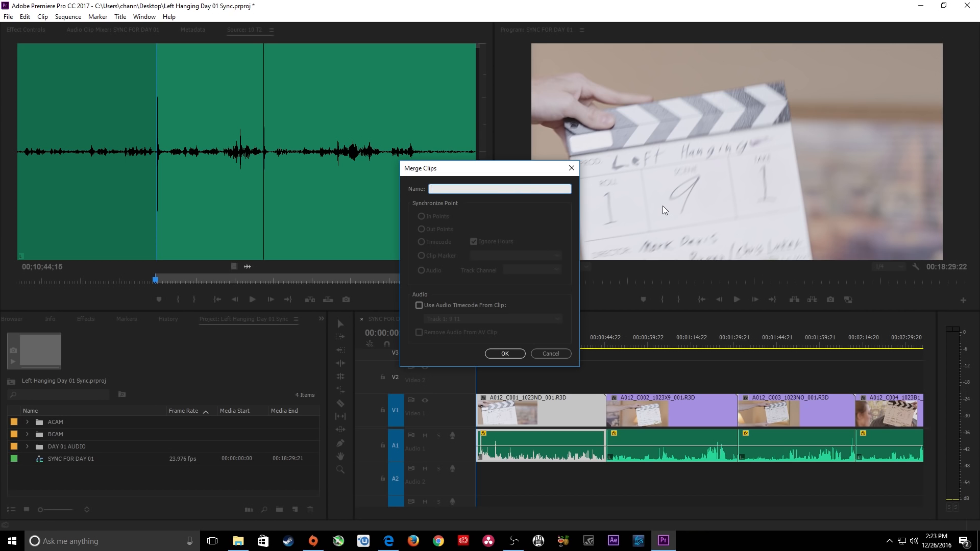
text(9 T1 CA)
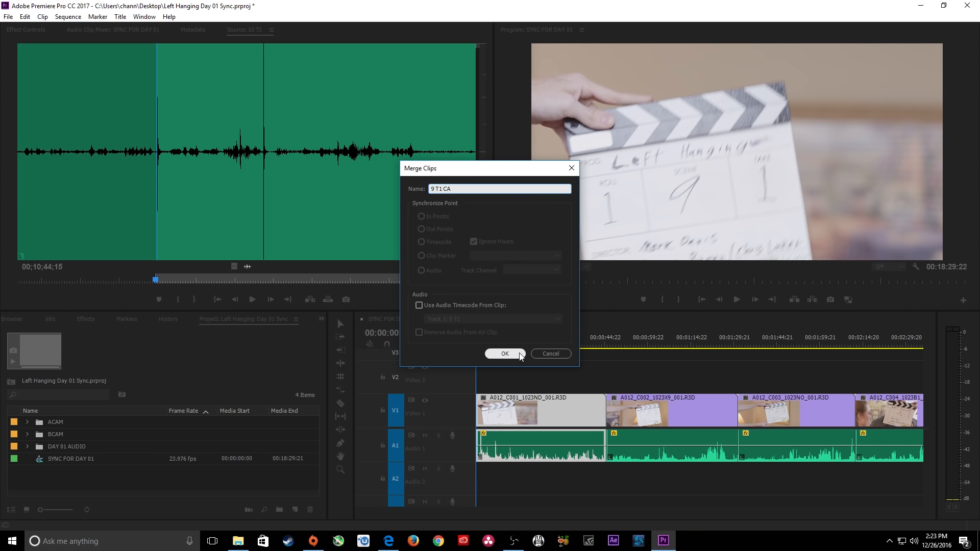
key(ctrl+a)
key(ctrl+c)
click(515, 355)
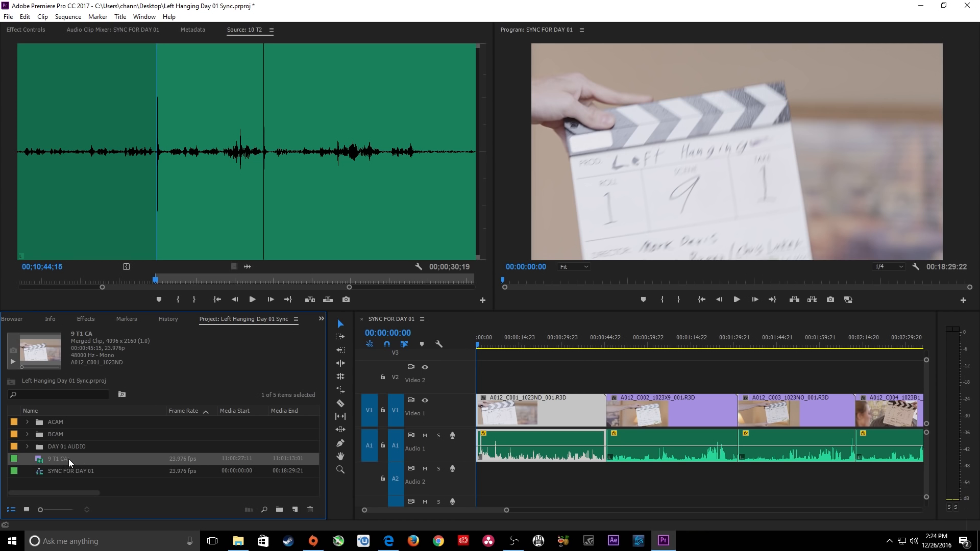
Go to the start of A012_C002 in the timeline and select the clip together with its synced audio.
click(548, 341)
key(Down)
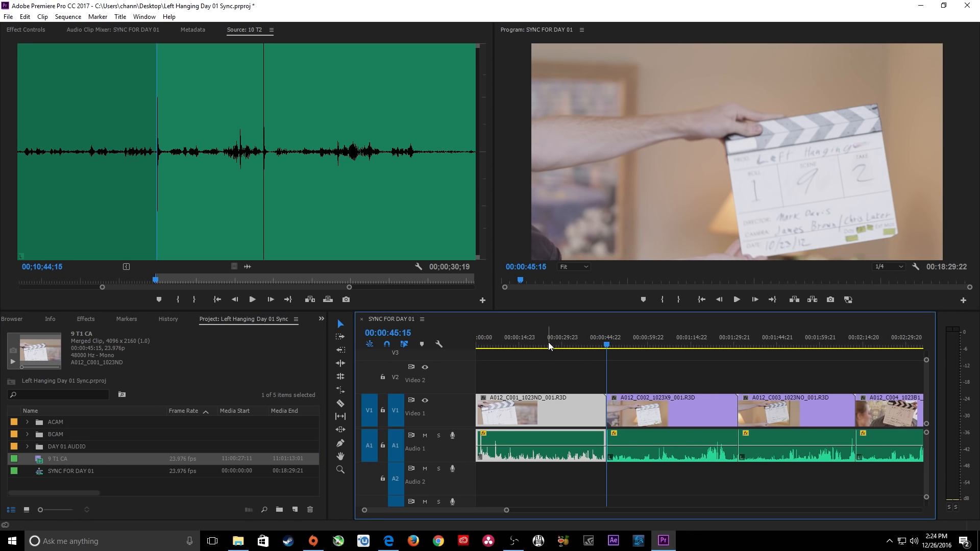
key(d)
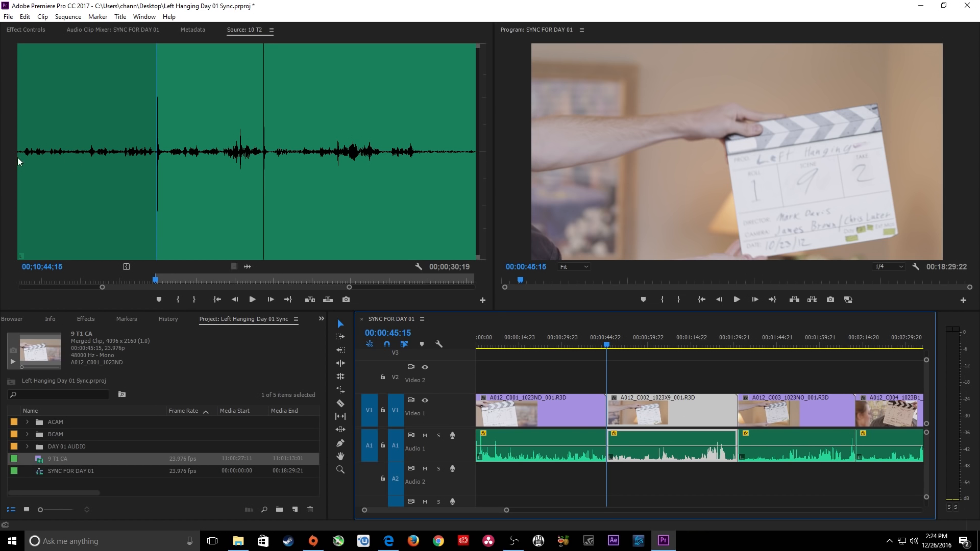
Find the Merge Clips command in the keyboard shortcut settings and assign Ctrl+Alt+G to it.
click(9, 17)
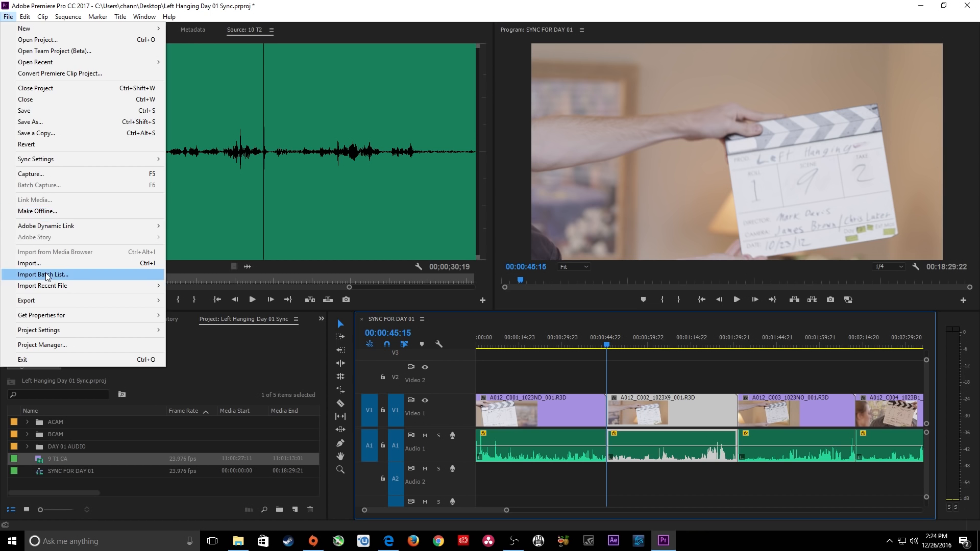
mouse_move(25, 17)
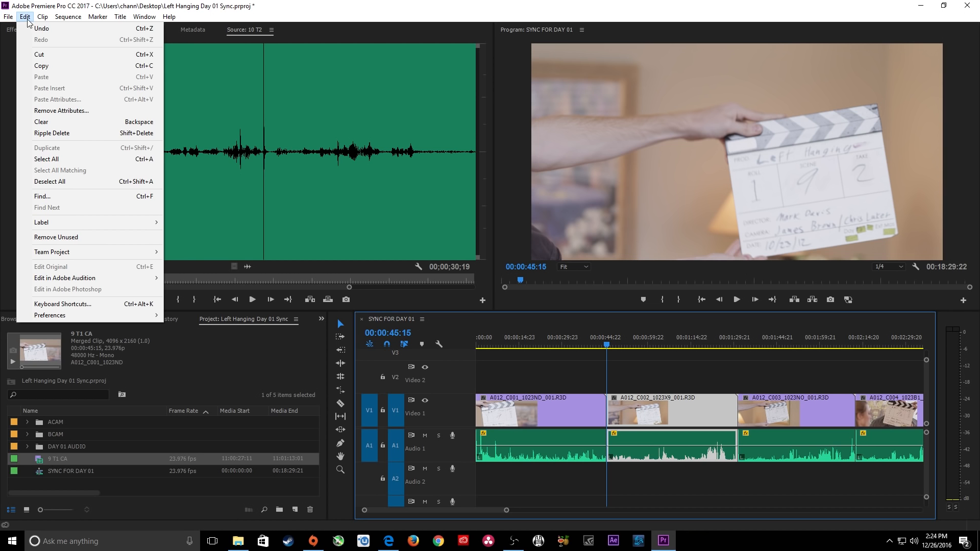
click(67, 307)
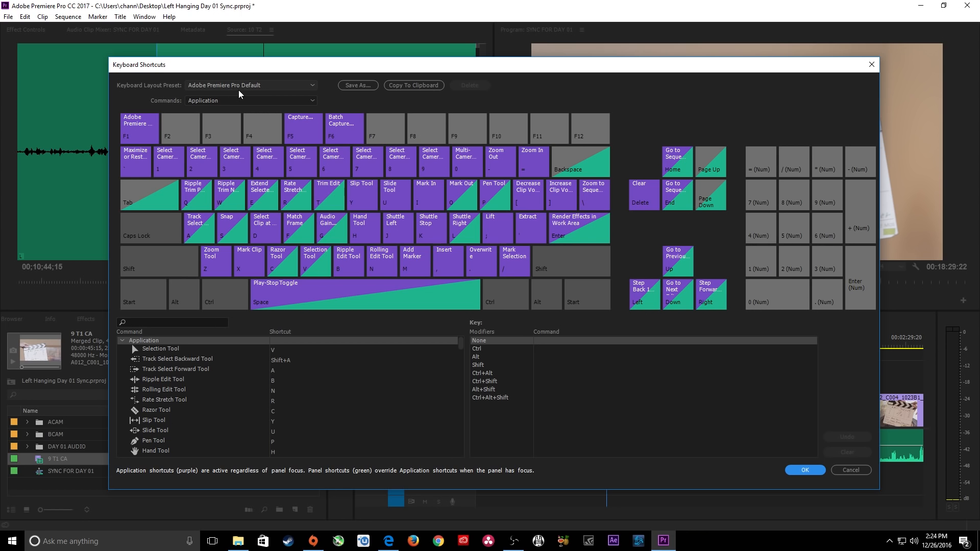
click(139, 323)
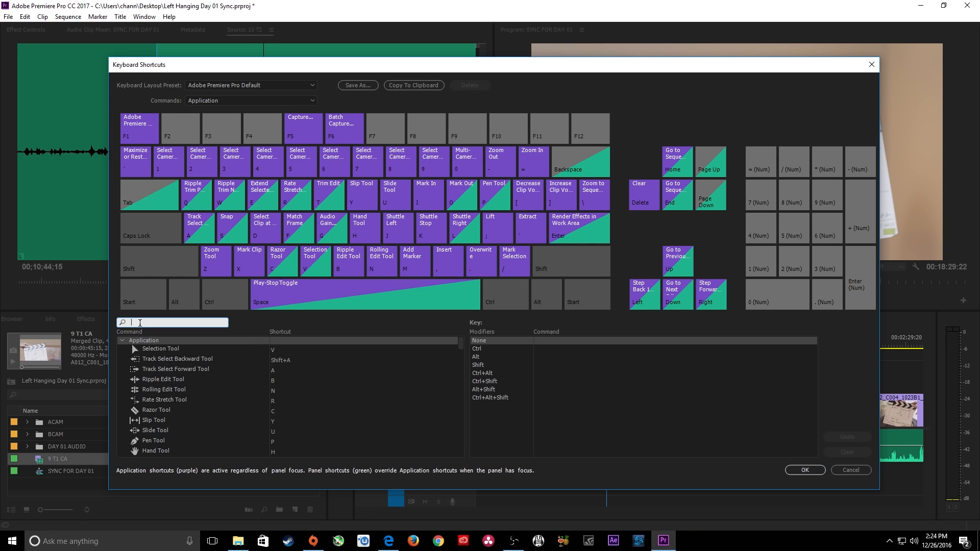
text(merge)
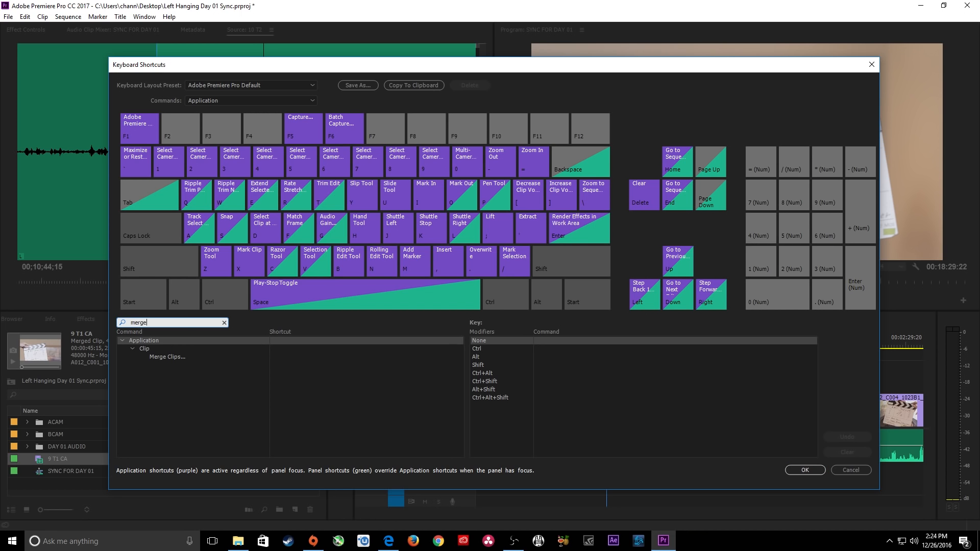
click(236, 357)
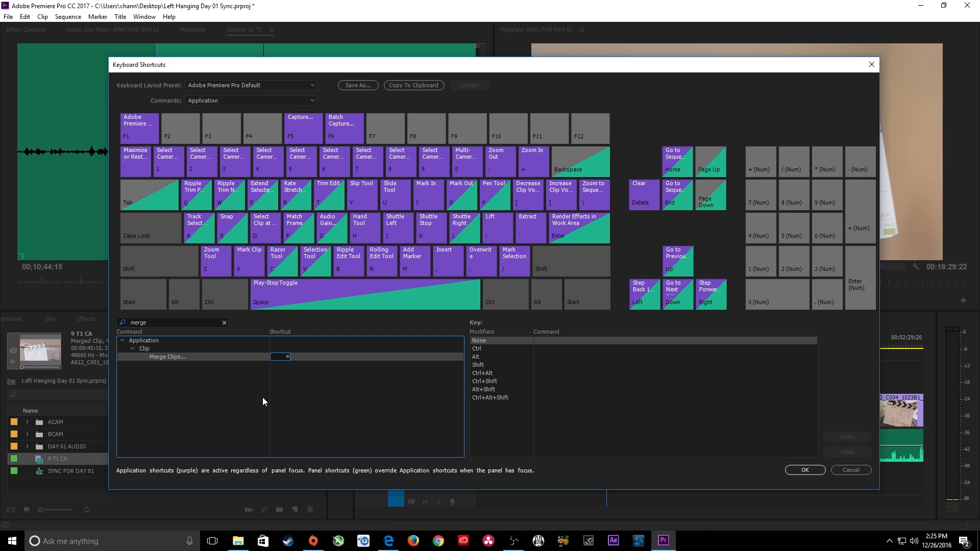
key(ctrl+alt+g)
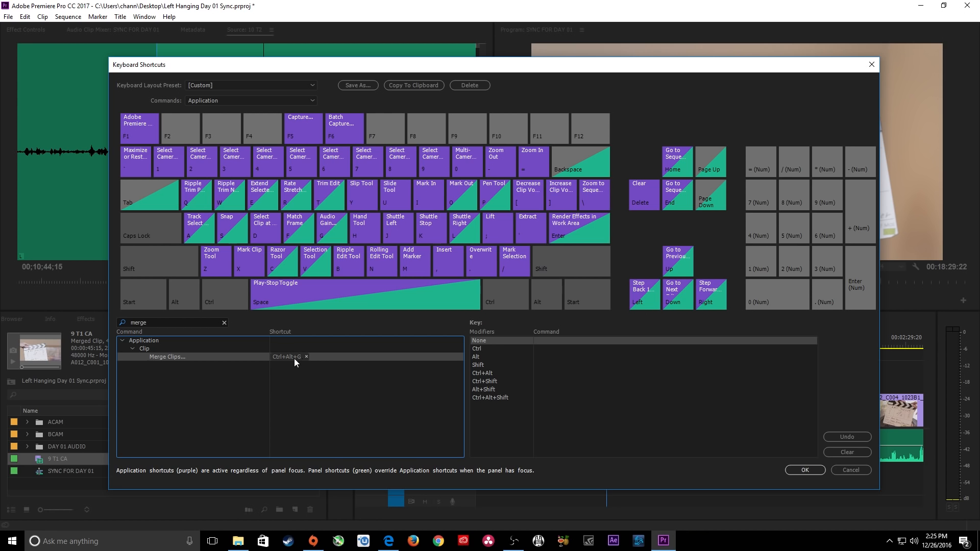
click(819, 471)
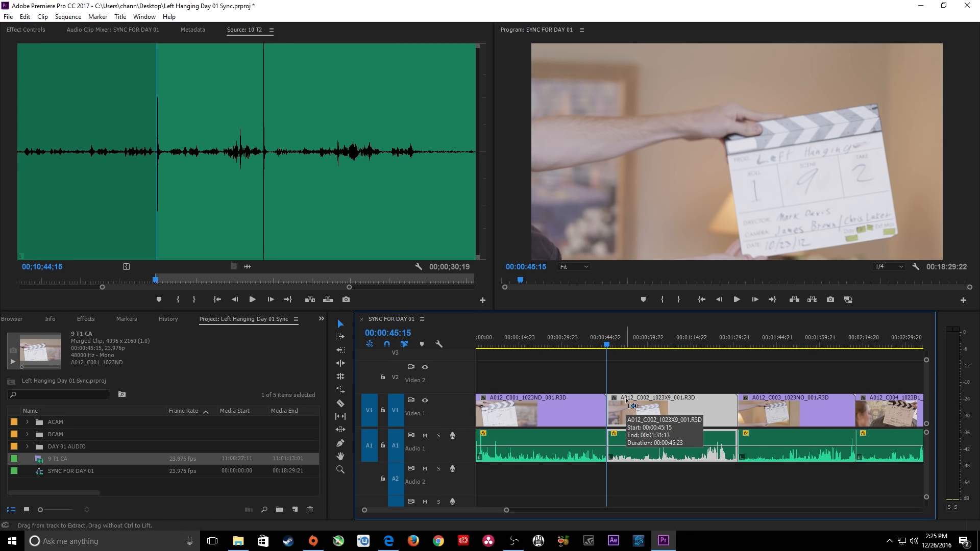
Merge the selected A012_C002 and its audio into a clip named "9 T2 CA", adapting the copied name.
key(ctrl+shift+m)
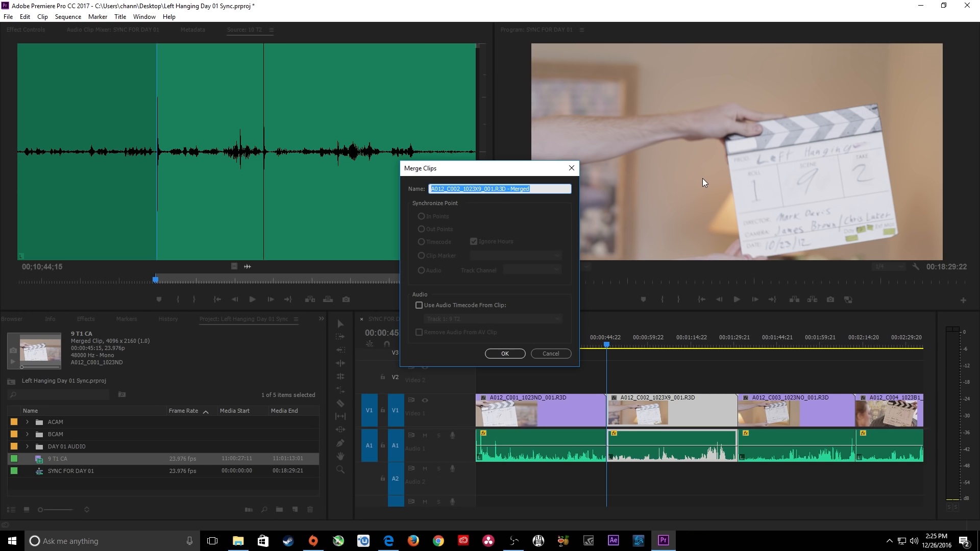
key(ctrl+v)
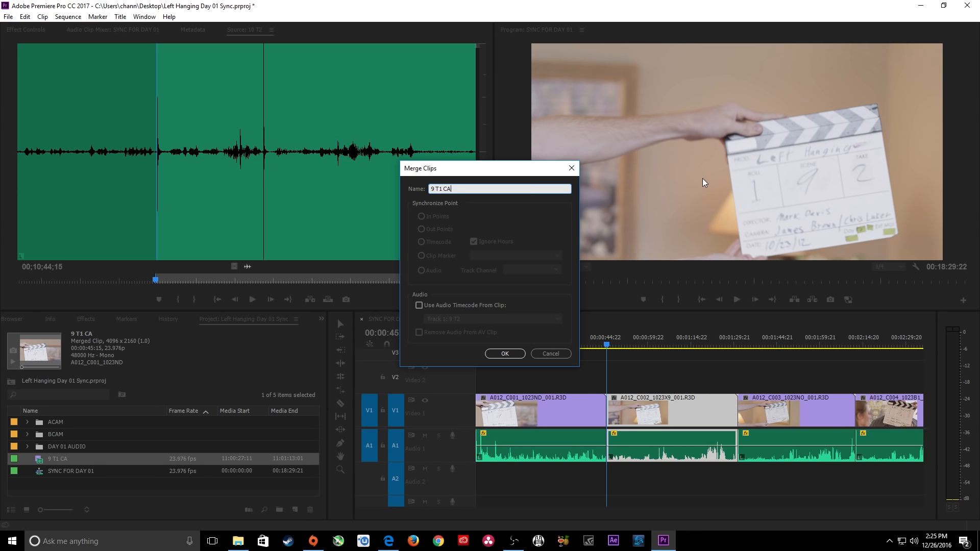
key(BackSpace)
text(2)
key(Return)
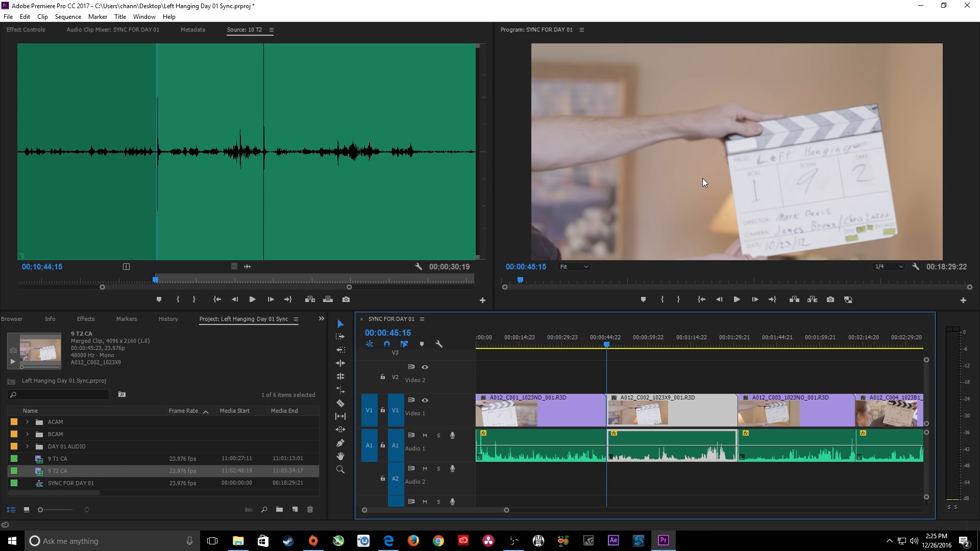
Select A012_C003 with its synced audio and merge them into a clip named "9 T3 CA".
key(Down)
key(d)
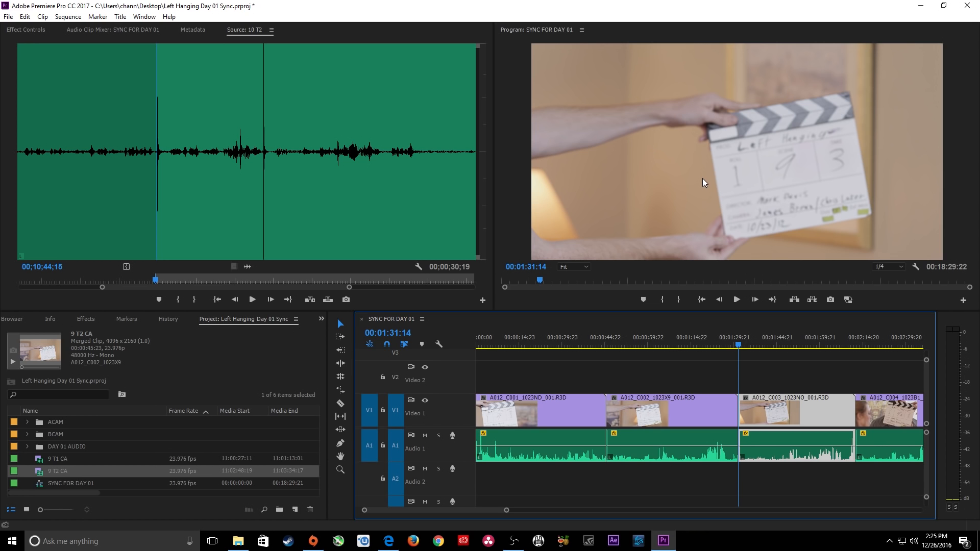
key(ctrl+shift+m)
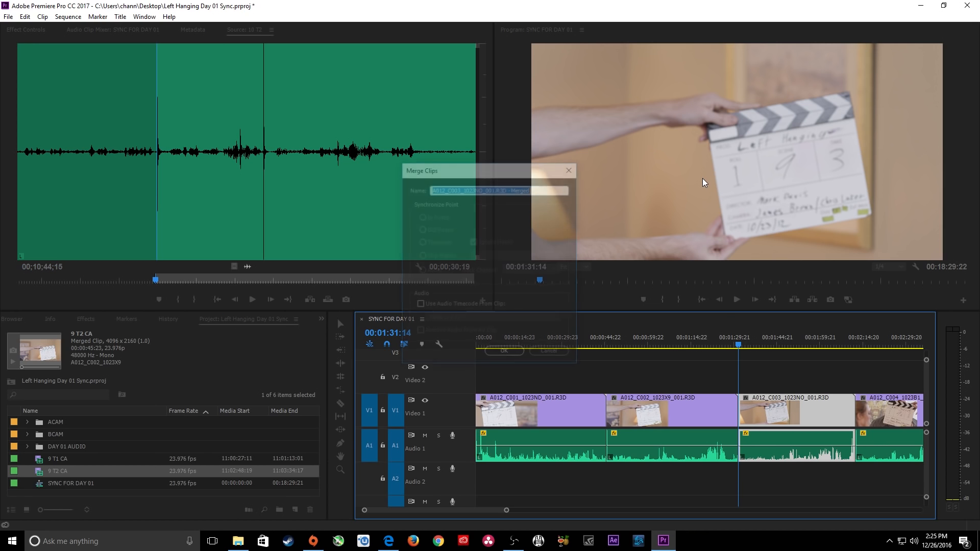
text(9 T1 CA)
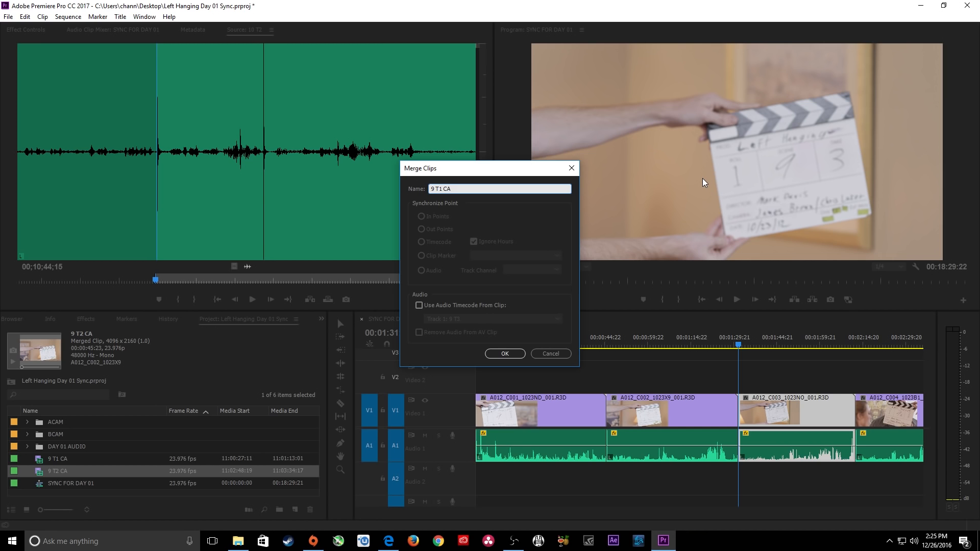
key(BackSpace)
key(BackSpace)
key(BackSpace)
key(BackSpace)
text(3 CA)
key(Return)
key(shift+3)
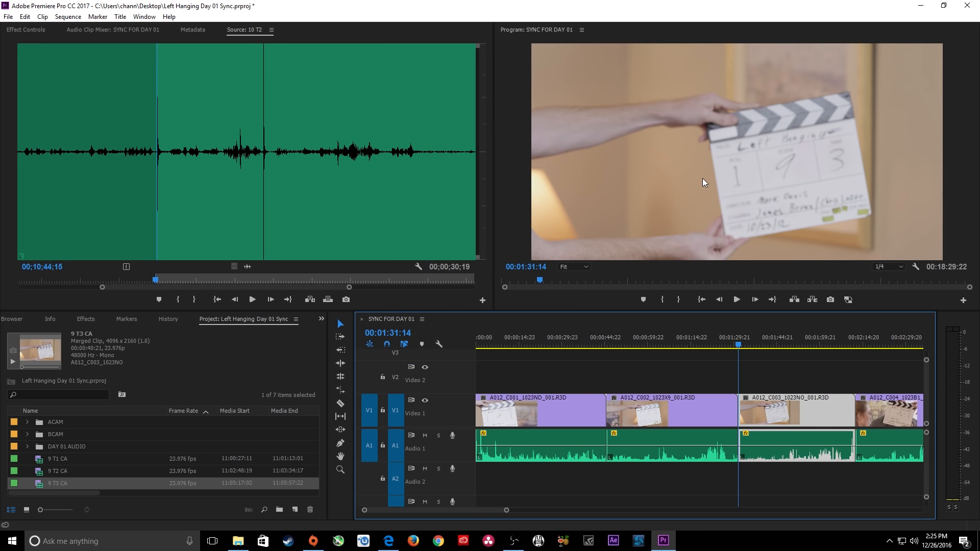
Merge A012_C004 and its synced audio into a clip named "9A T1 CA", copying that name for reuse.
key(Down)
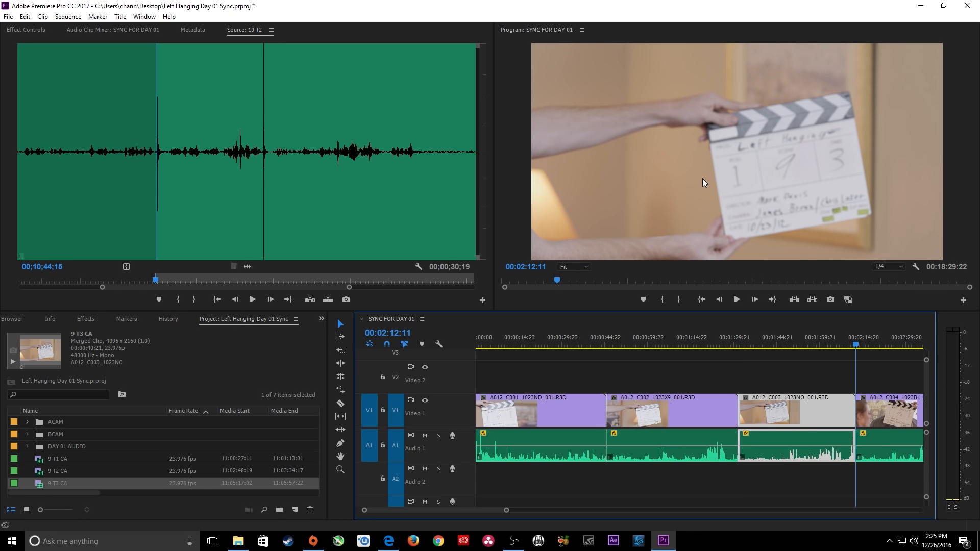
key(d)
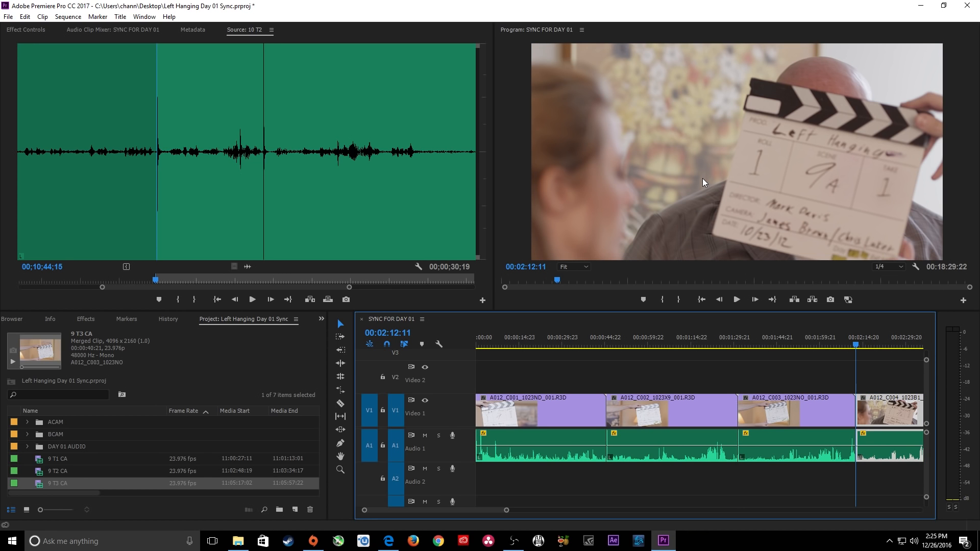
key(ctrl+shift+m)
text(9 T1 CA)
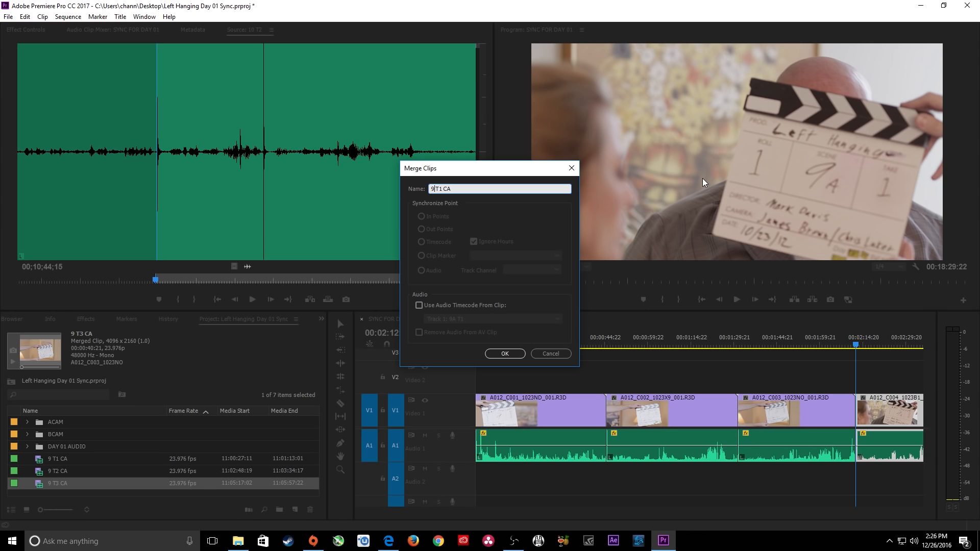
text(A)
key(ctrl+a)
key(ctrl+c)
key(Return)
key(shift+3)
Merge A012_C005 and its synced audio into a clip named "9A T2 CA", adapting the copied name.
key(Down)
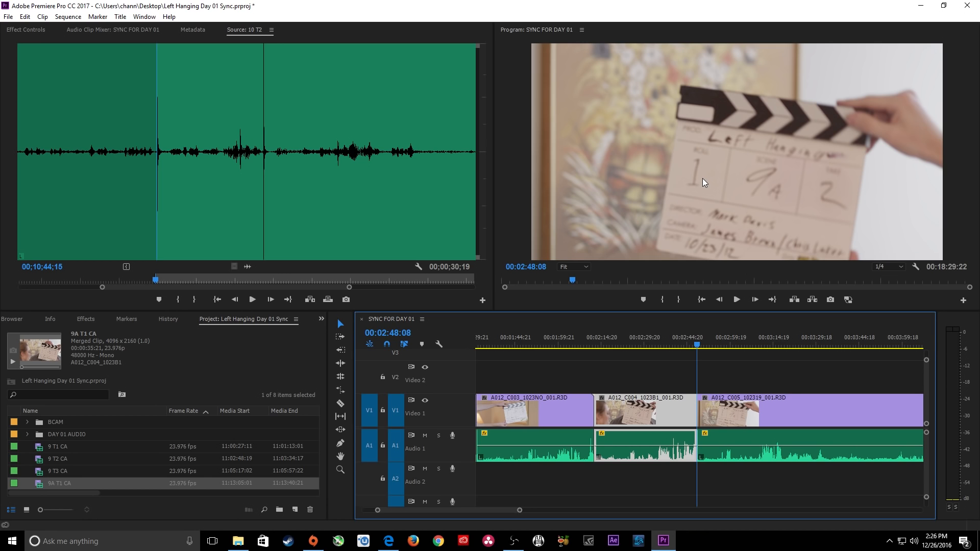
key(d)
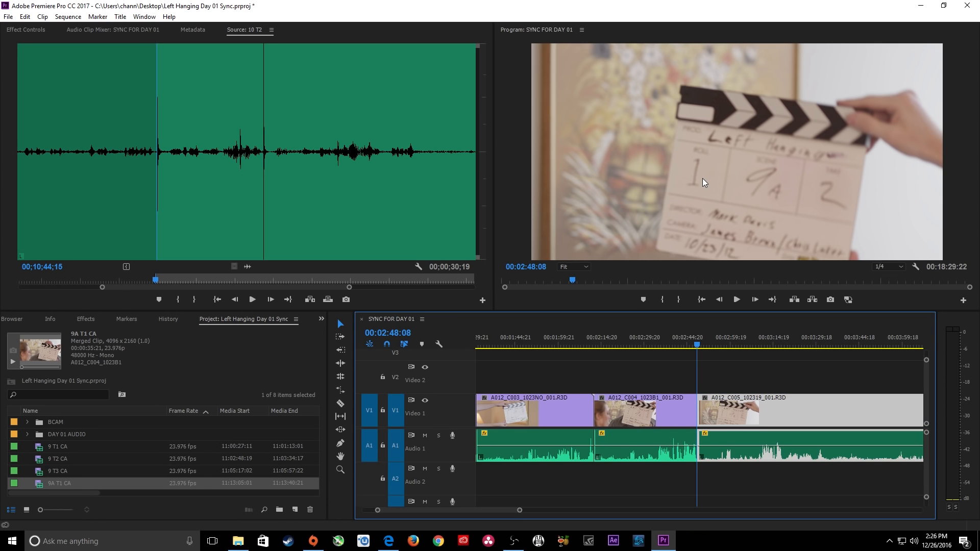
key(alt+m)
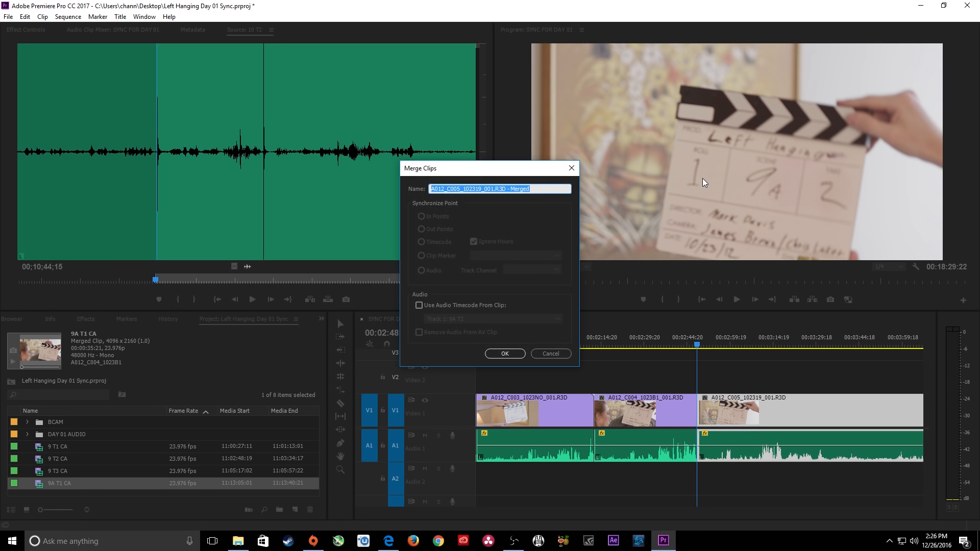
key(ctrl+v)
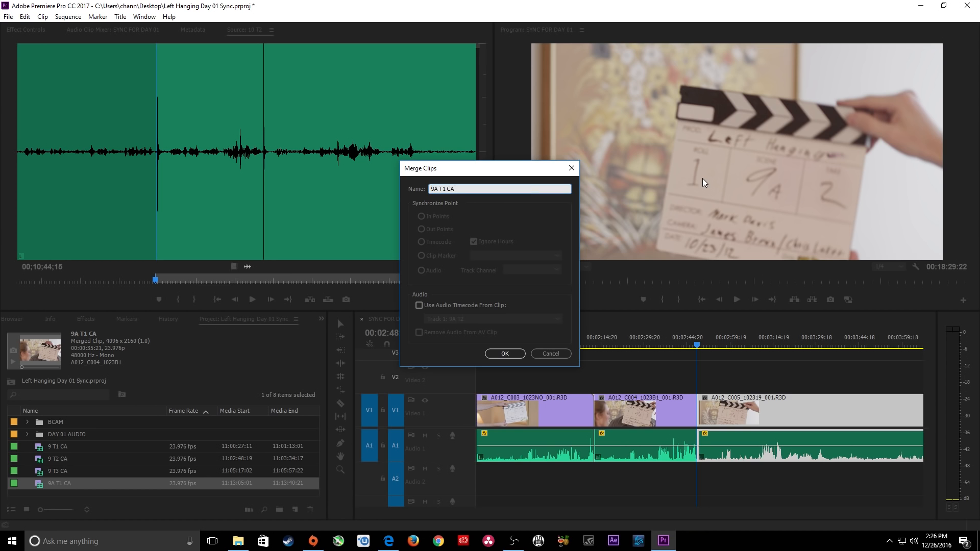
key(Left)
key(Left)
key(Left)
key(BackSpace)
text(2)
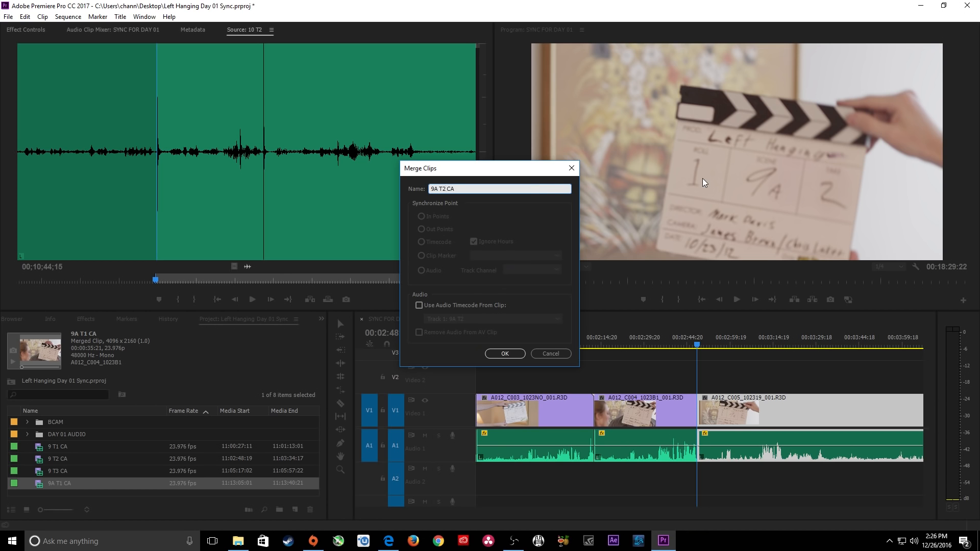
key(Return)
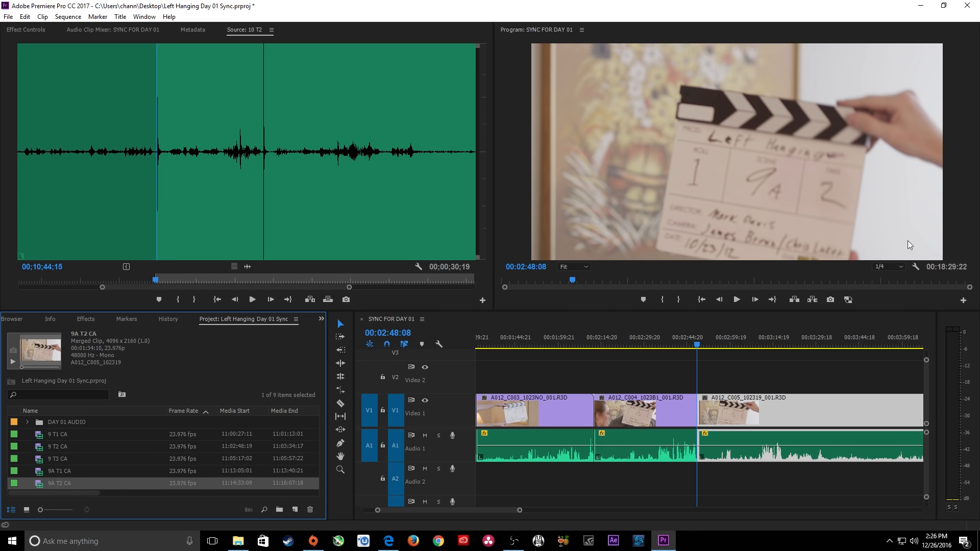
click(730, 374)
mouse_move(515, 548)
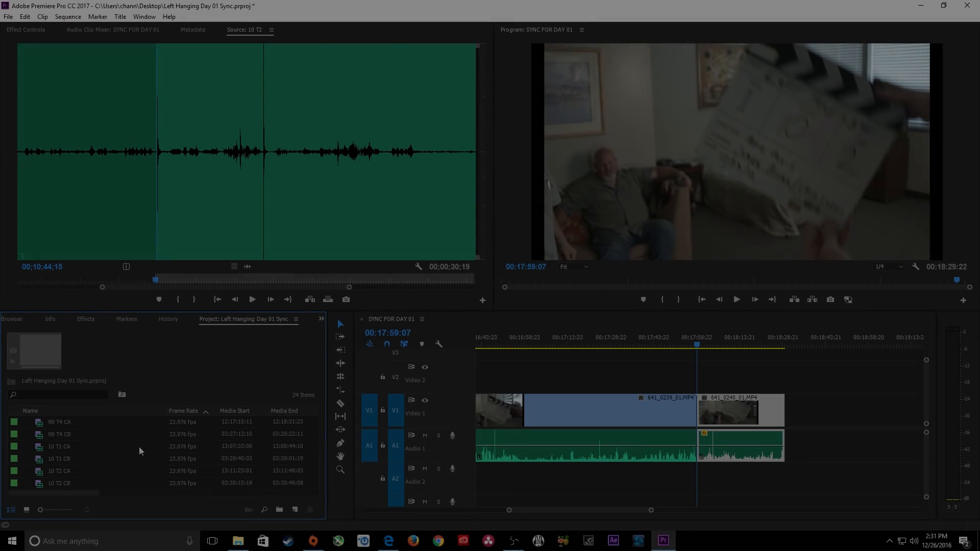
Maximize the project listing and group the merged clips from 9 T1 CA through 9B T4 CB into a new bin named "SCENE 09".
key(grave)
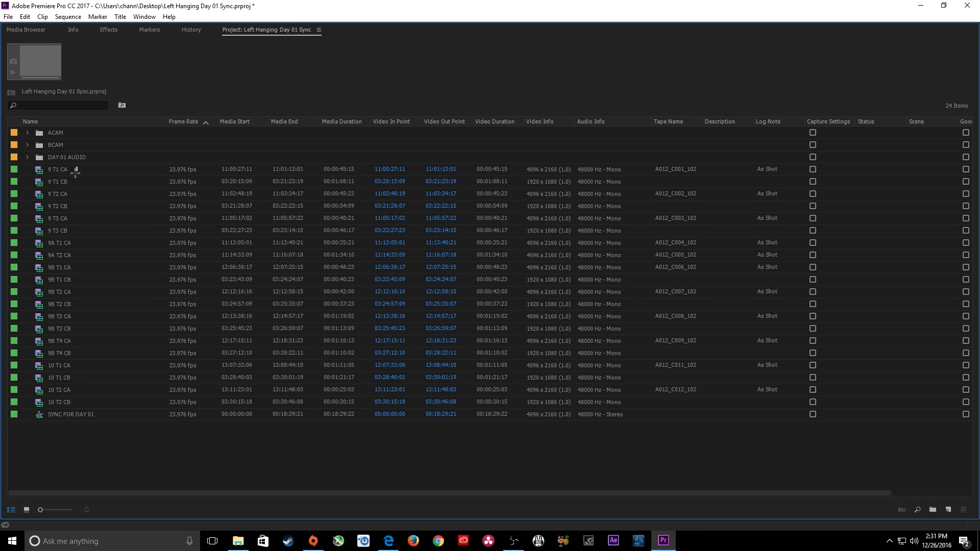
drag(77, 173, 20, 353)
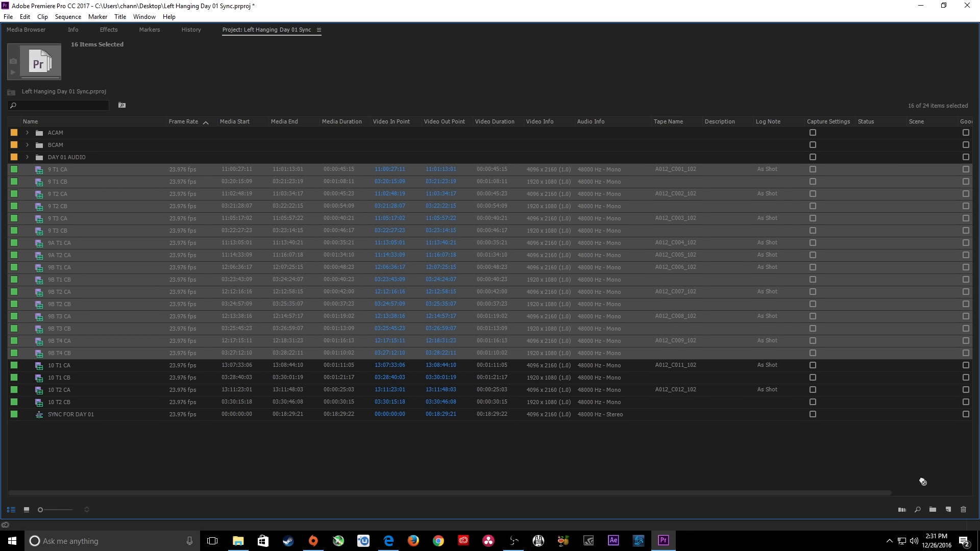
click(932, 509)
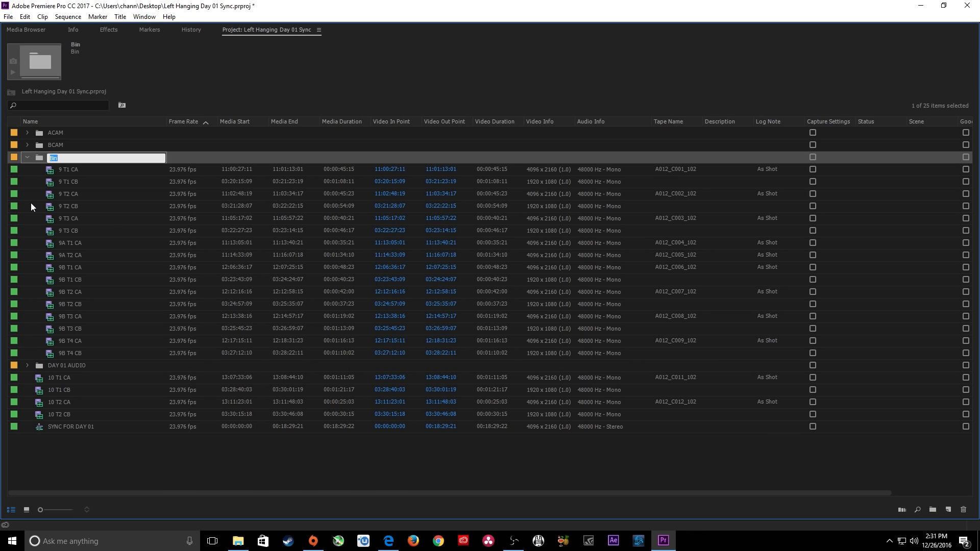
text(SCENE 09)
key(Return)
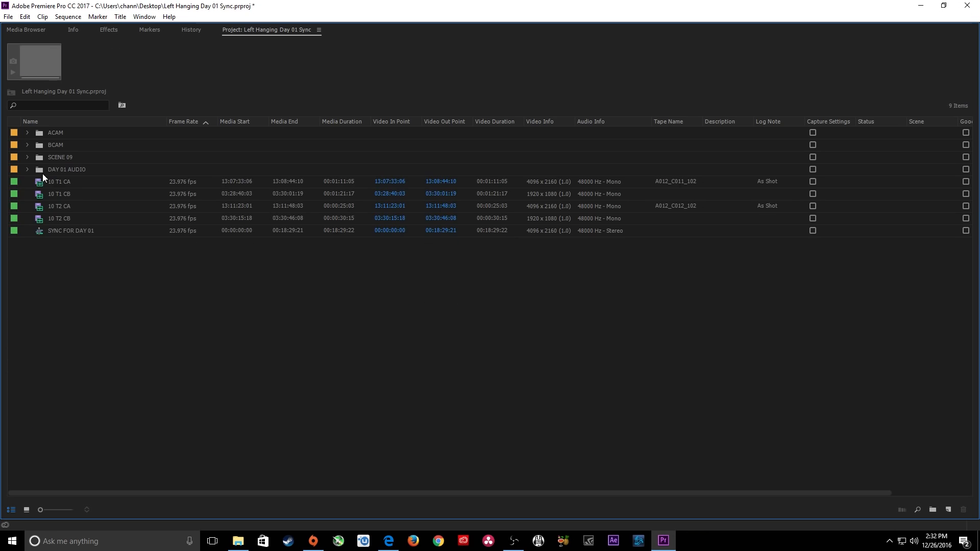
Group the merged clips 10 T1 CA through 10 T2 CB into a new bin named "SCENE 10".
click(50, 181)
shift+click(64, 216)
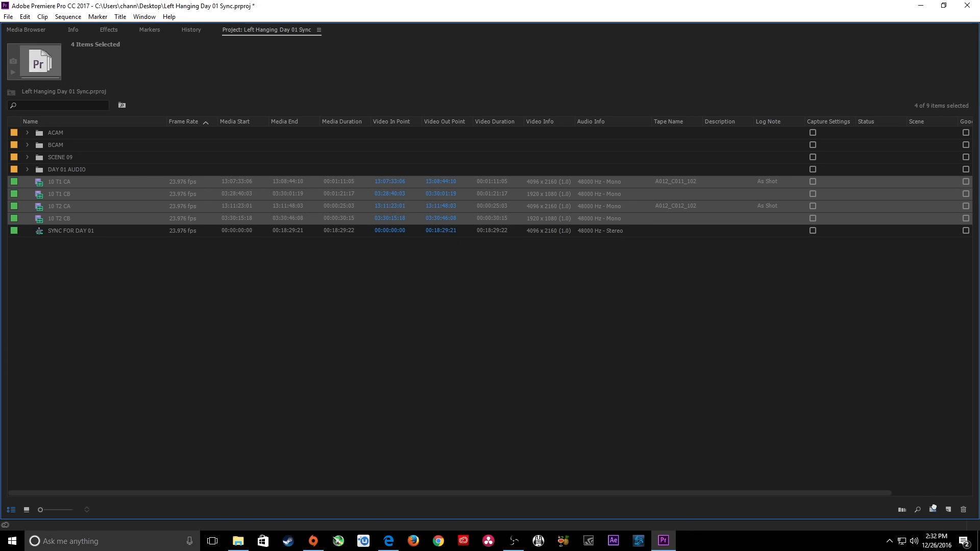
click(932, 510)
text(SCENE 1)
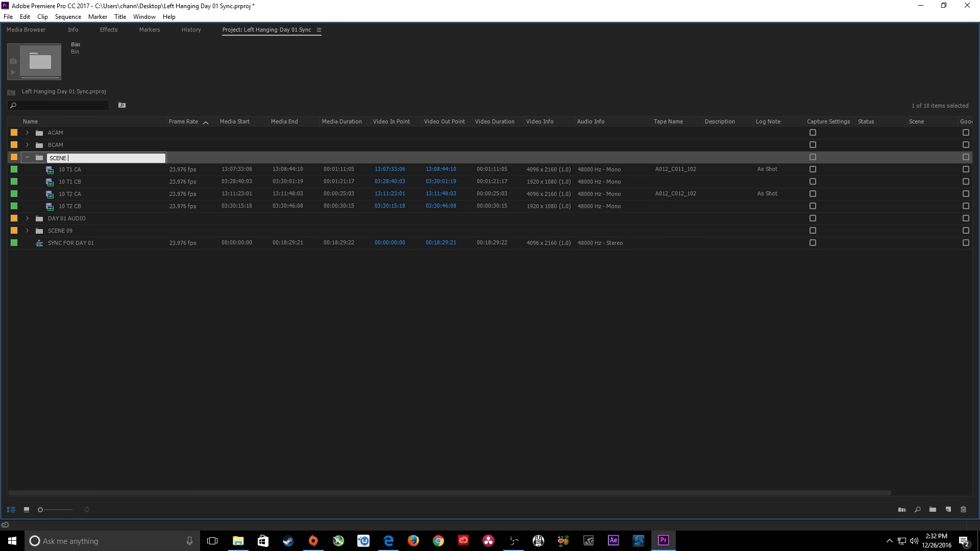
text(0)
key(Return)
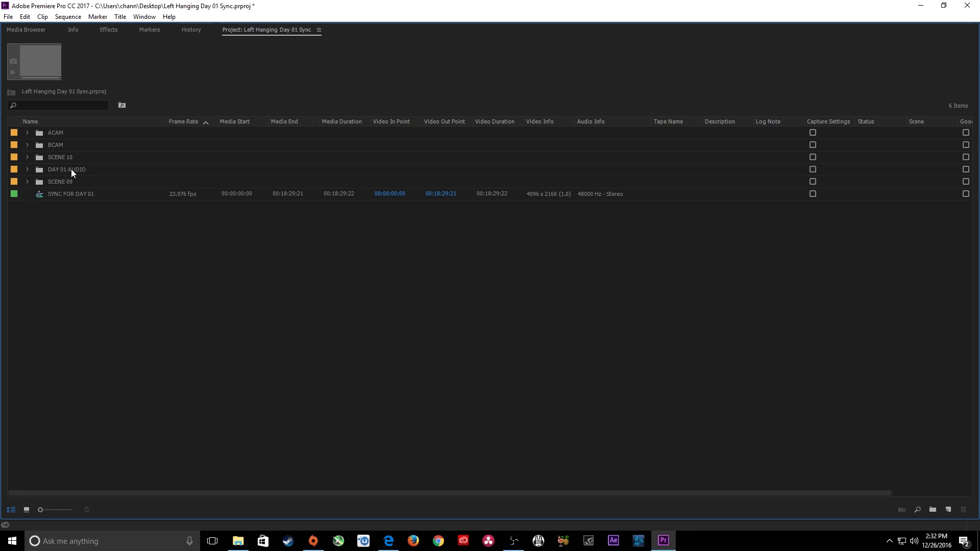
click(71, 167)
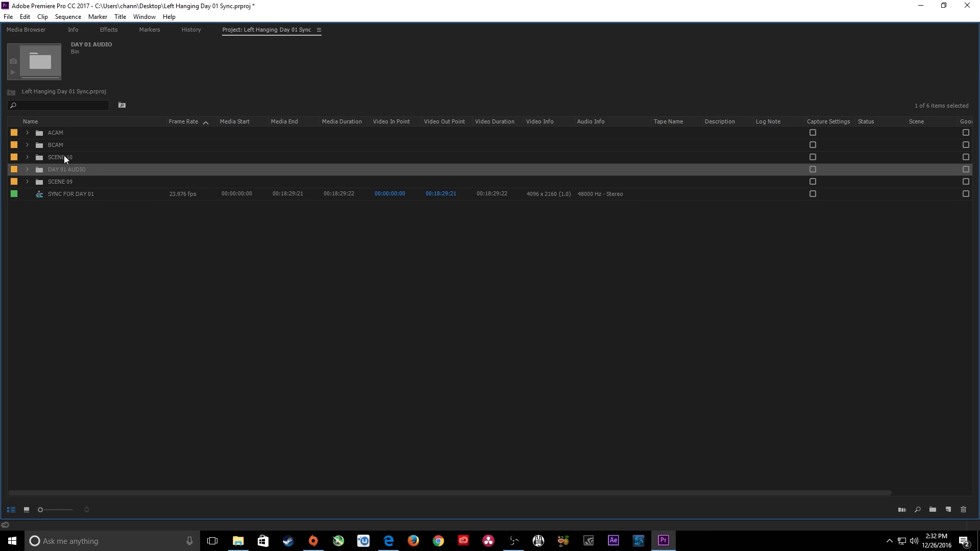
Group ACAM, BCAM, DAY 01 AUDIO and the SYNC FOR DAY 01 sequence into a new bin named "SYNC DAY 01", collapse it and save the project.
ctrl+click(59, 143)
ctrl+click(59, 133)
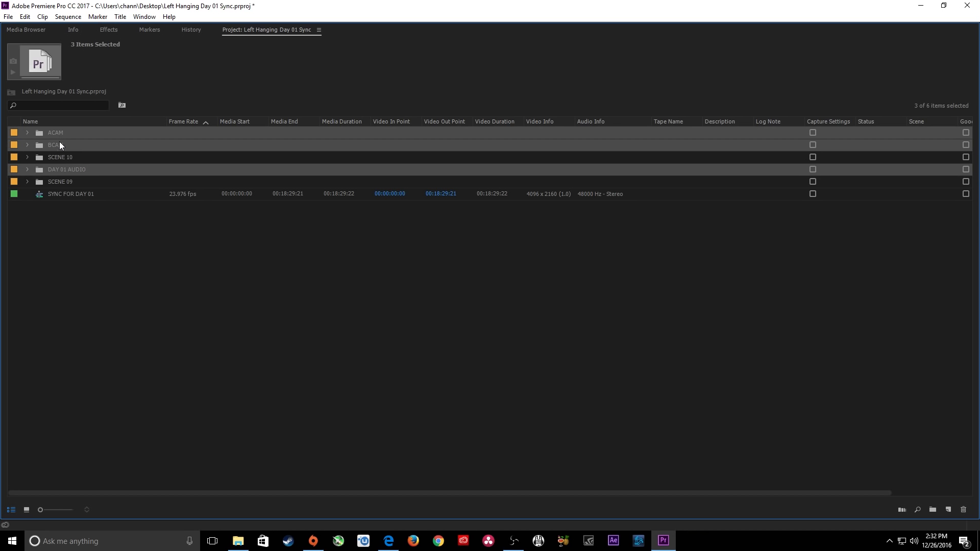
ctrl+click(56, 196)
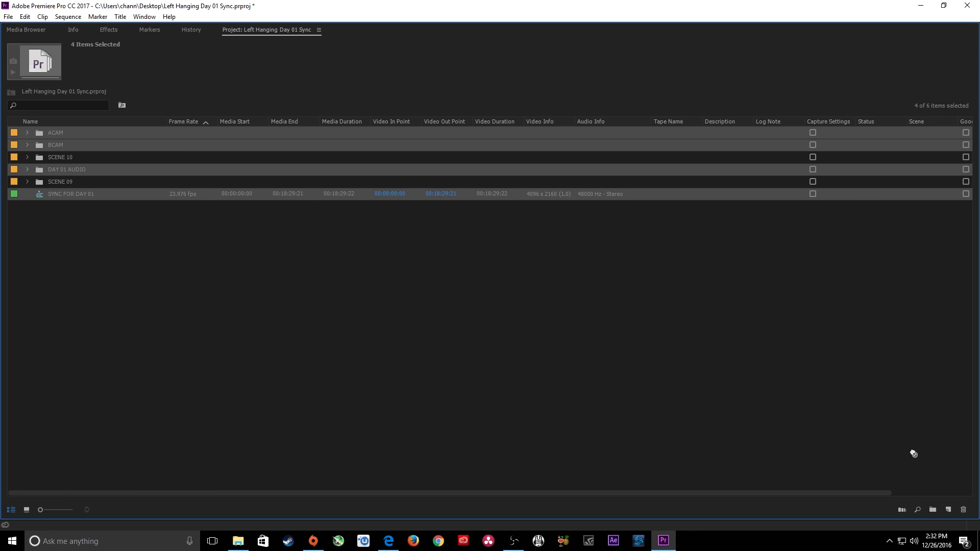
click(932, 510)
text(SYNC DAY 01)
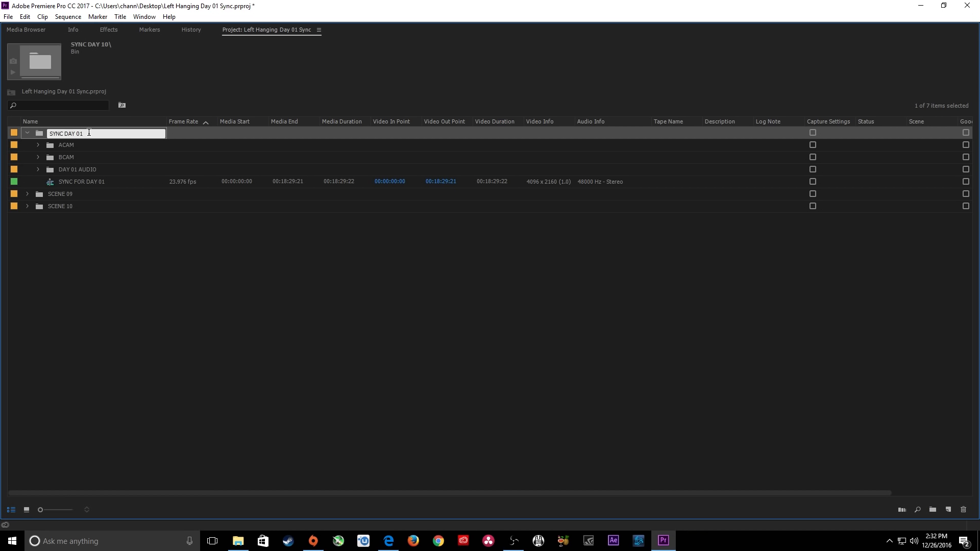
key(Tab)
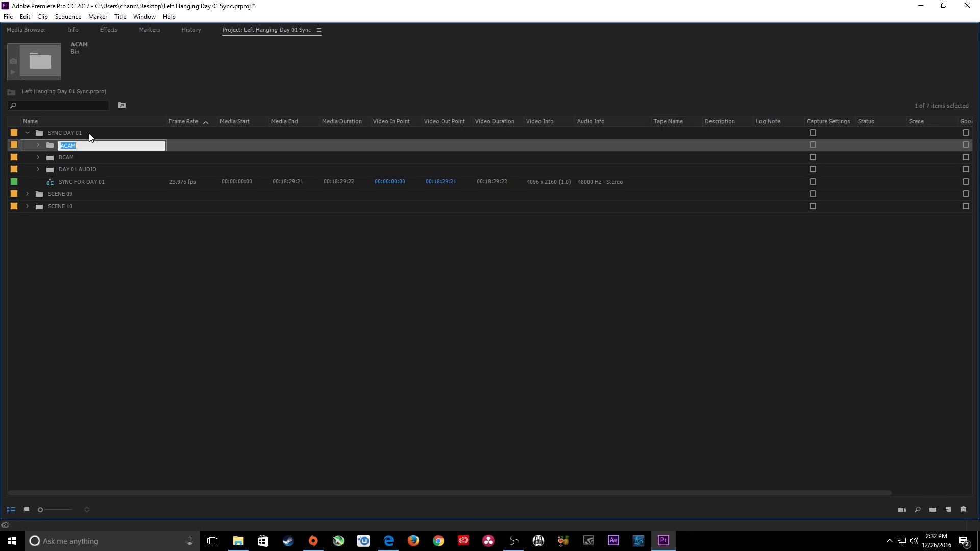
click(27, 133)
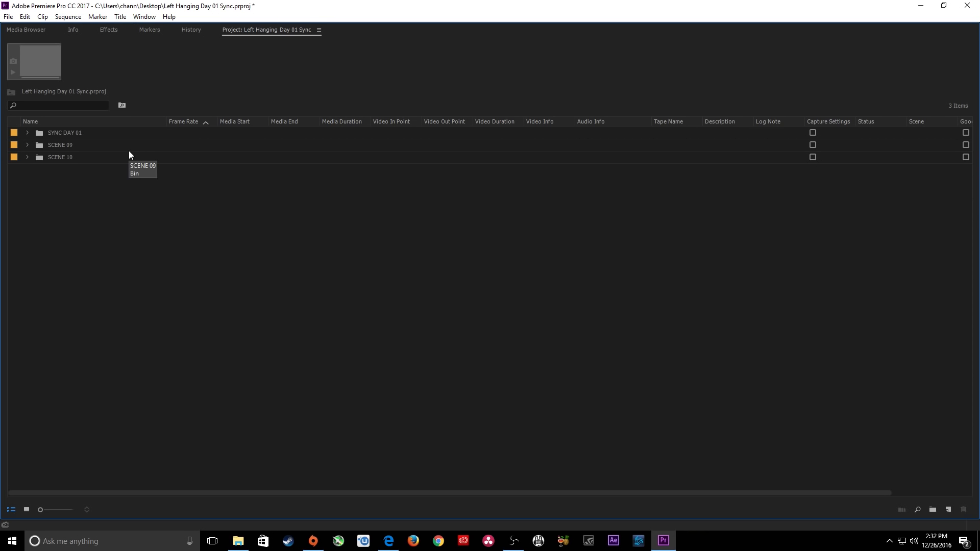
key(ctrl+s)
key(grave)
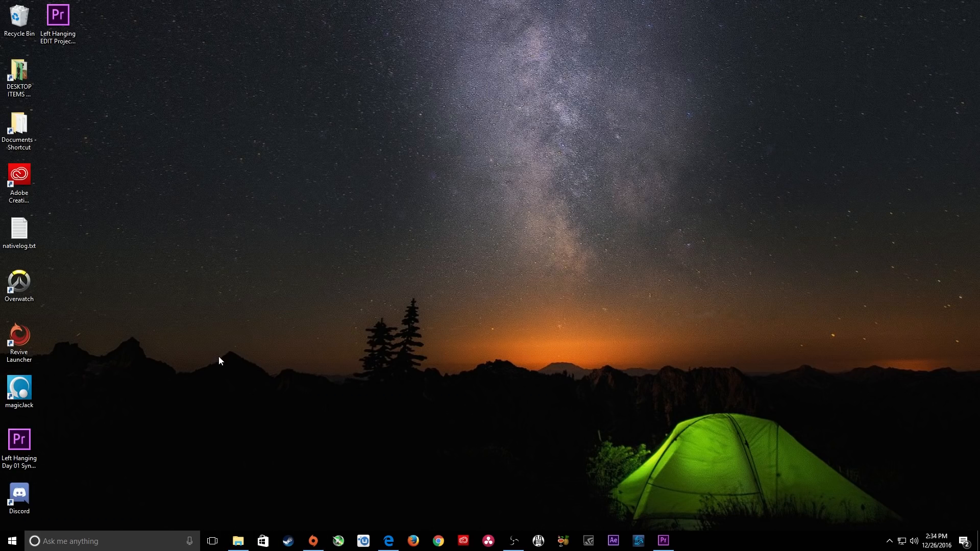
Open the Left Hanging EDIT Project file from the desktop and maximize its project listing.
drag(58, 21, 251, 227)
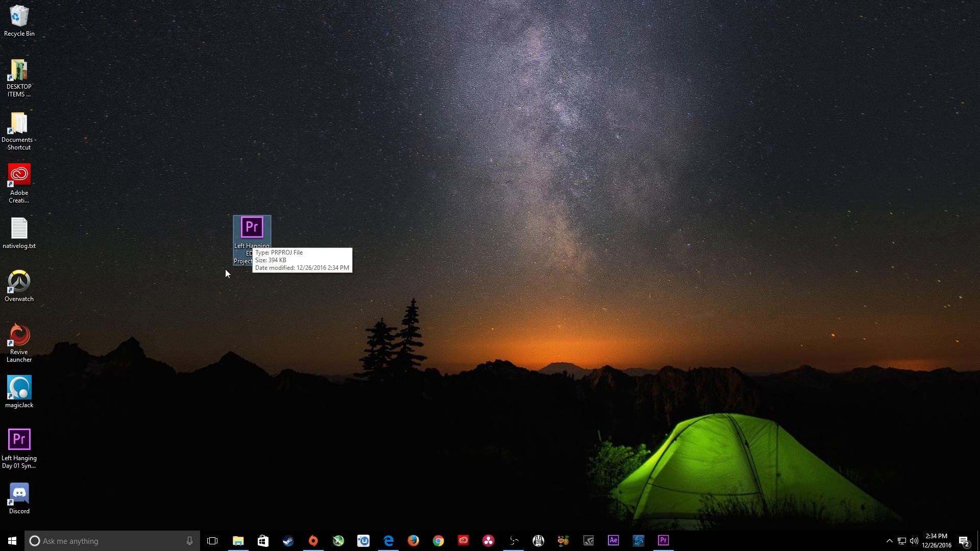
click(23, 441)
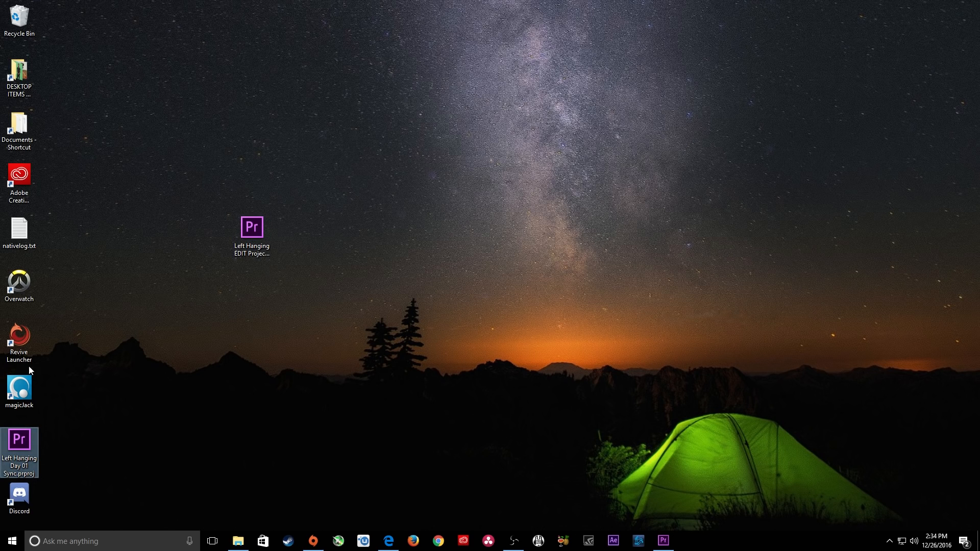
double_click(255, 231)
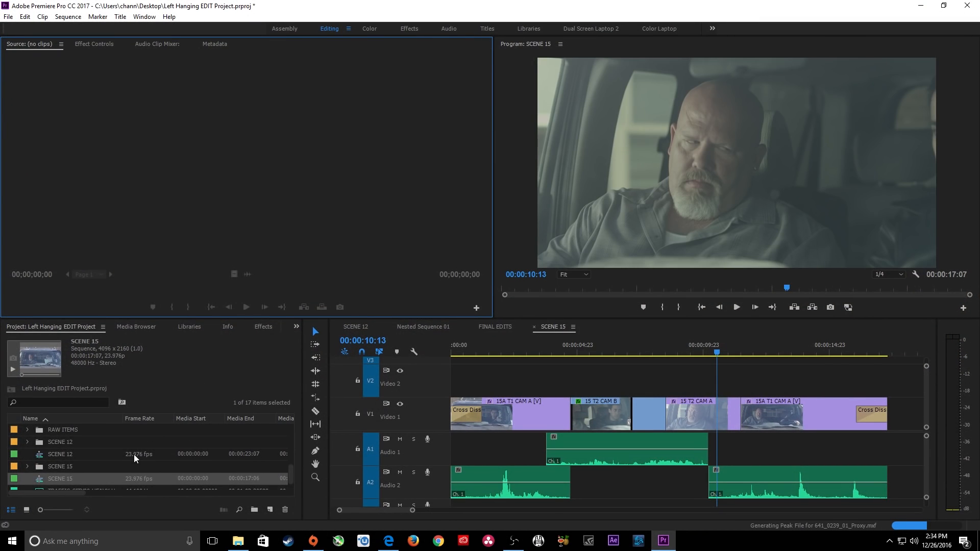
key(grave)
click(48, 304)
click(62, 331)
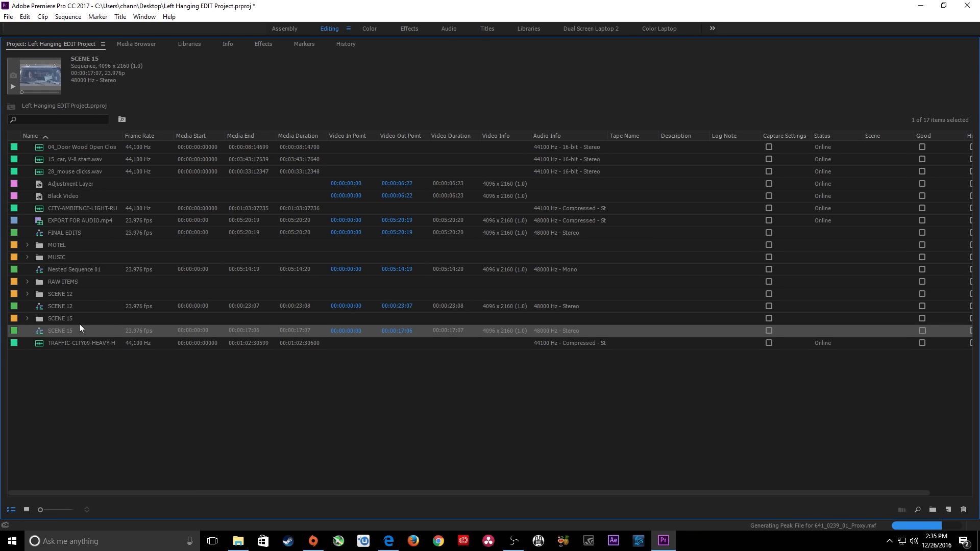
Import the entire Left Hanging Day 01 Sync.prproj project from the Desktop, creating a folder for the imported items.
double_click(105, 365)
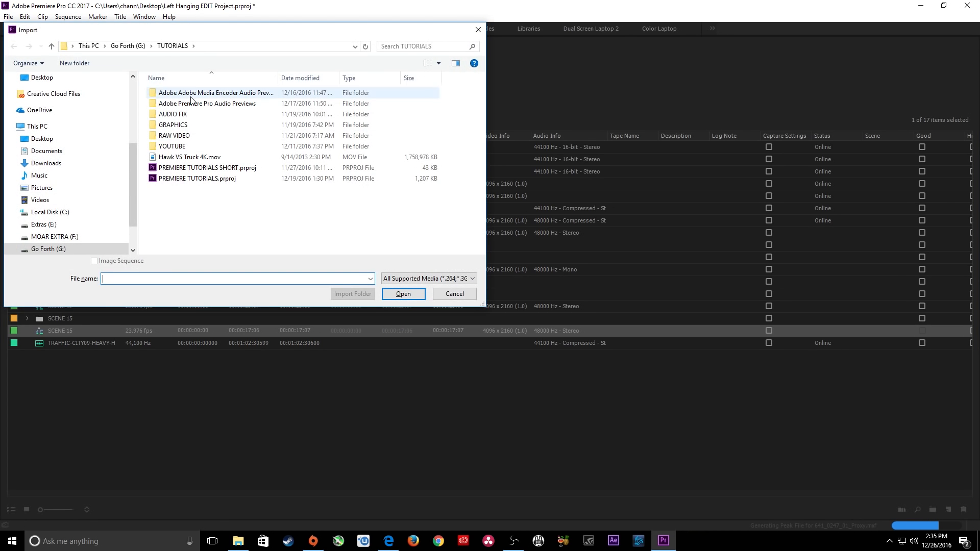
drag(237, 30, 403, 77)
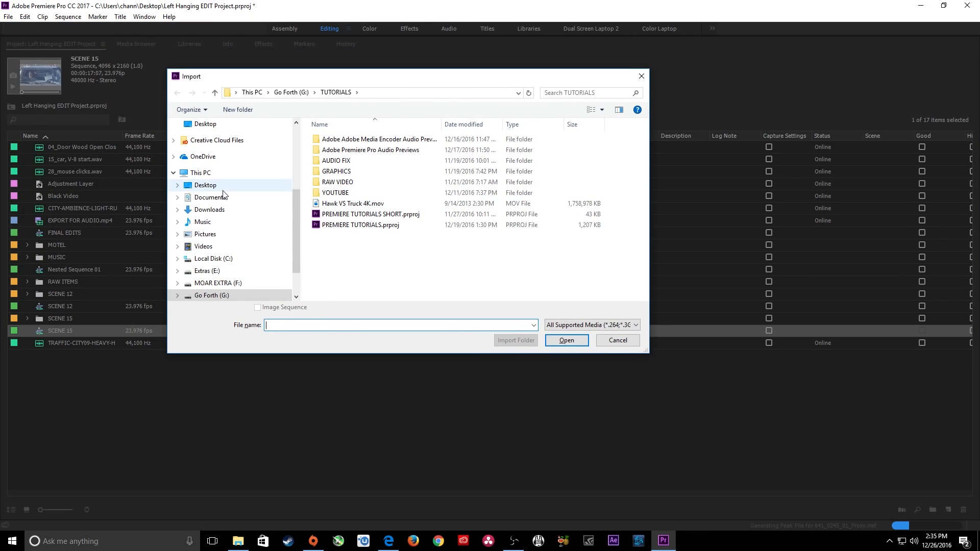
click(237, 185)
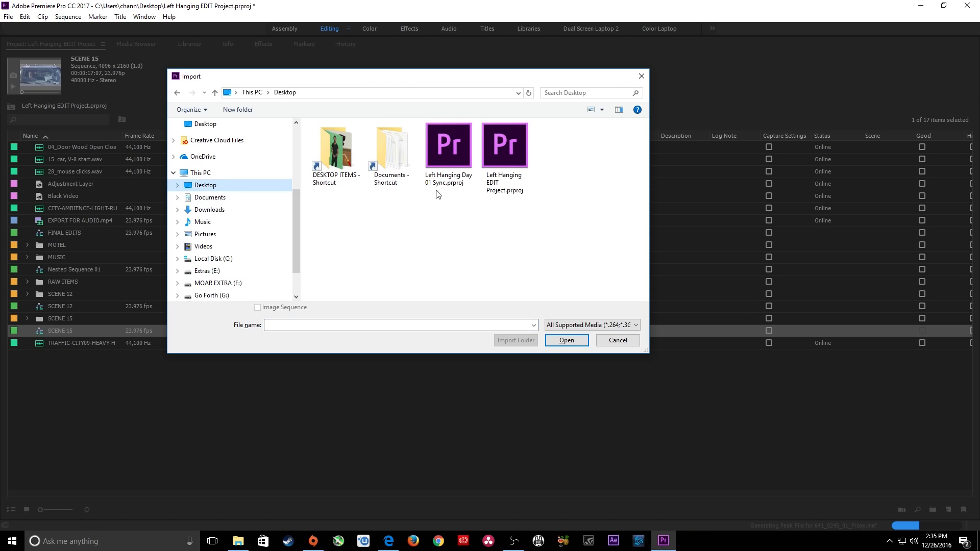
click(449, 148)
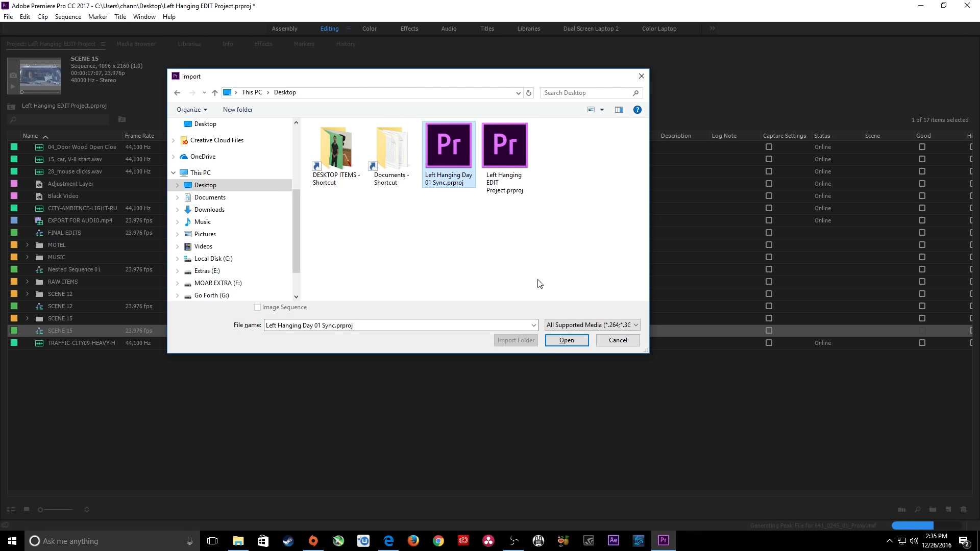
click(569, 342)
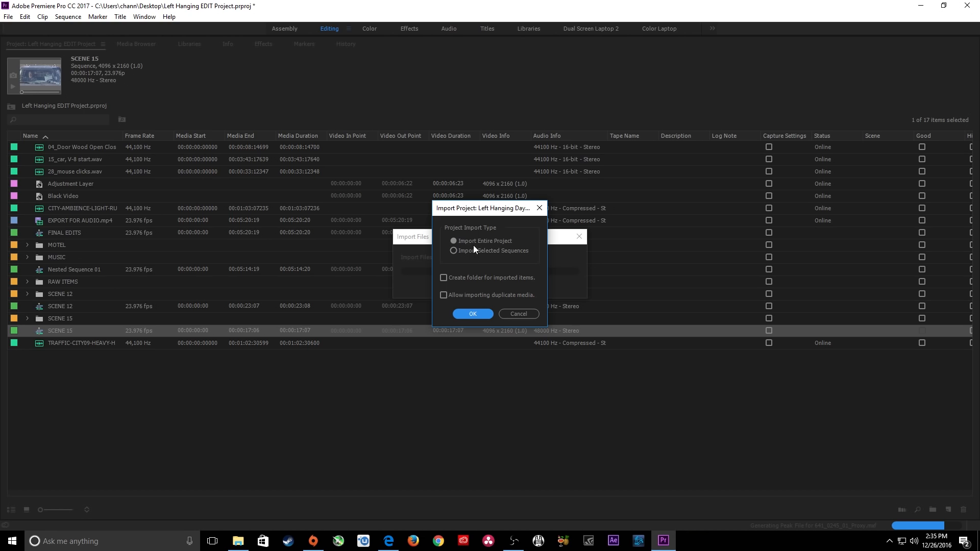
click(444, 277)
click(470, 313)
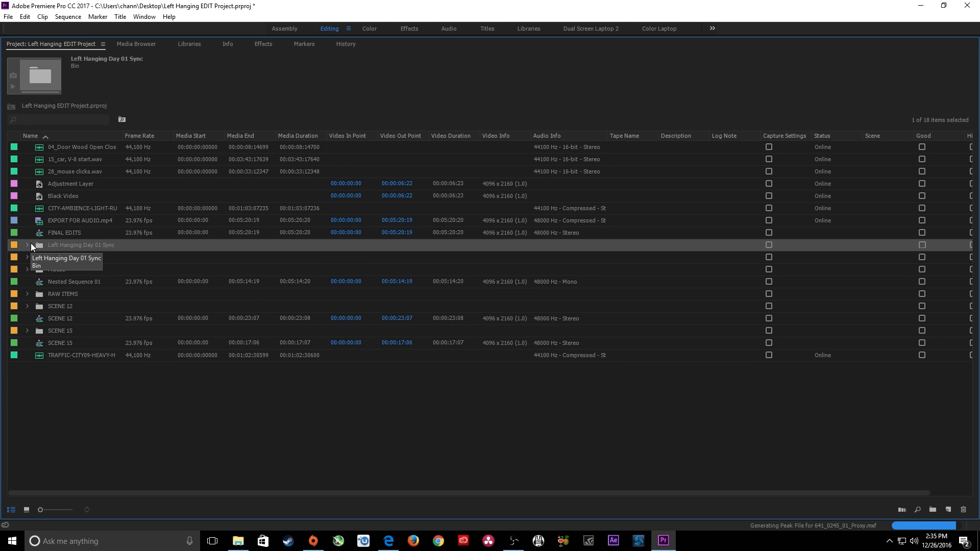
Move the SCENE 09, SCENE 10 and SYNC DAY 01 bins out of the imported Left Hanging Day 01 Sync bin and delete that emptied bin.
click(27, 245)
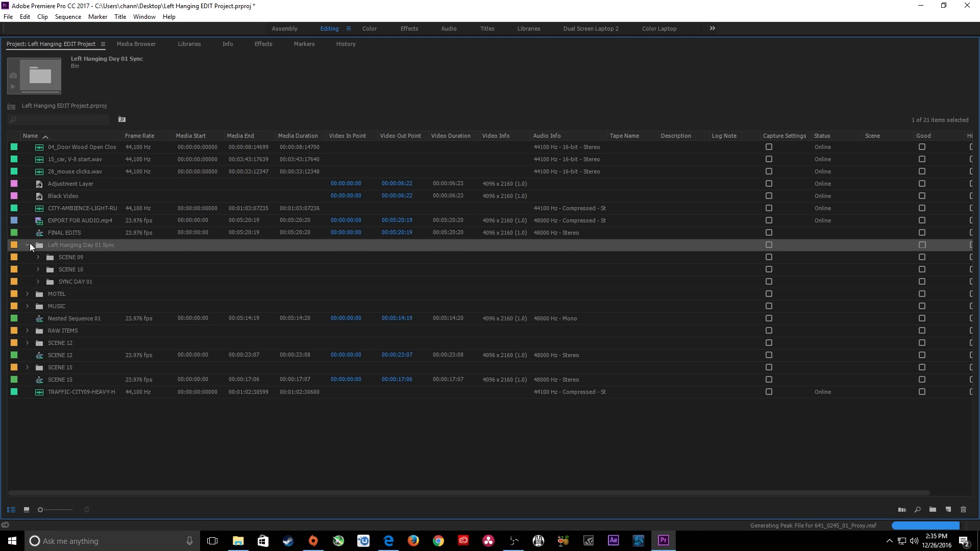
click(57, 256)
shift+click(68, 269)
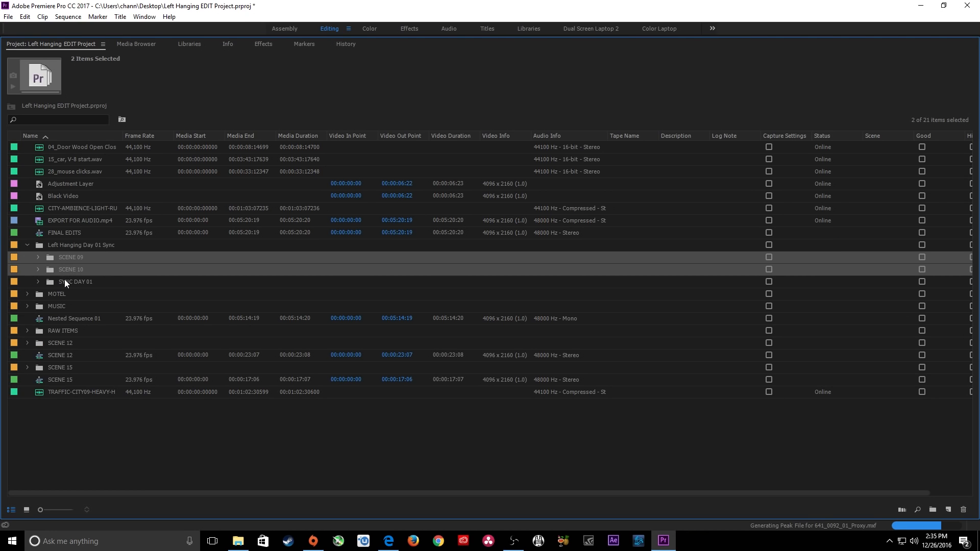
shift+click(66, 278)
drag(46, 262, 28, 258)
click(41, 247)
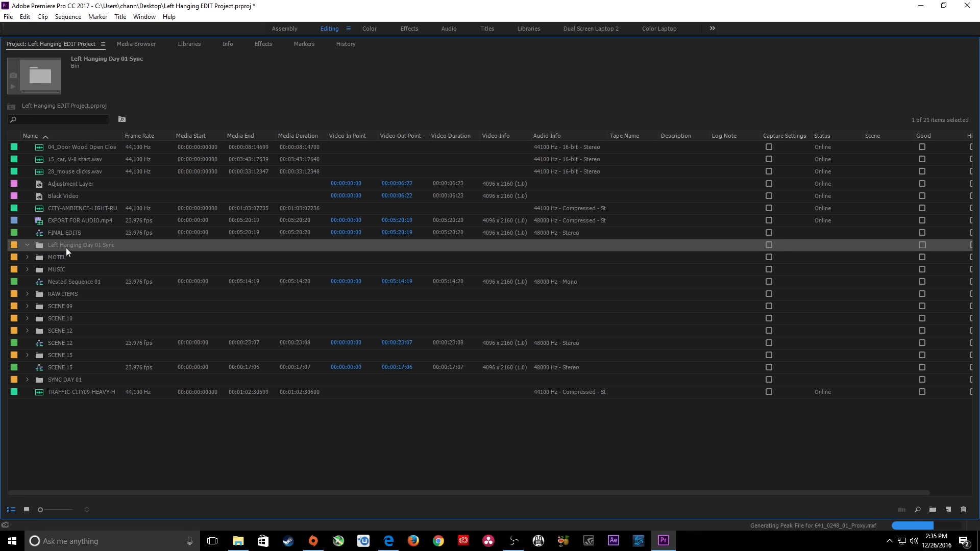
key(Delete)
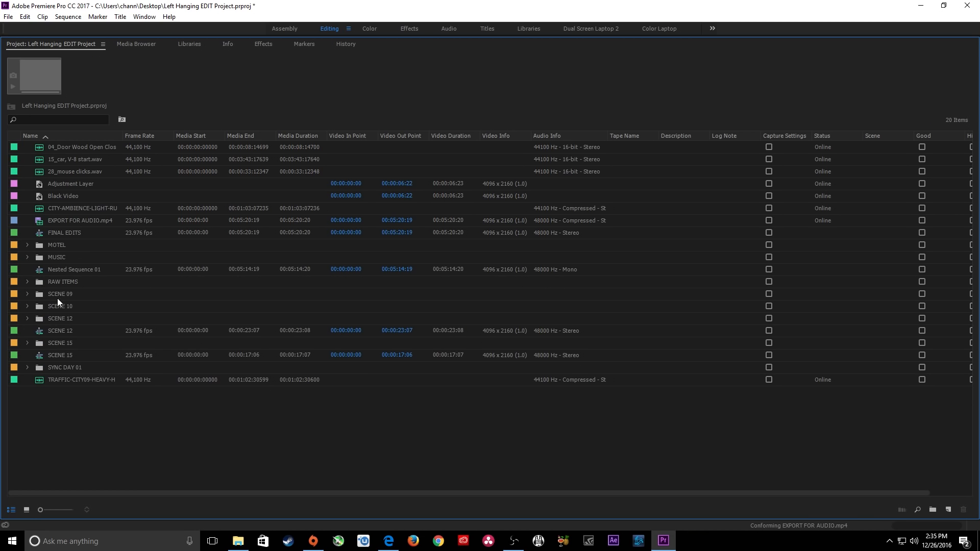
Create a sequence from the 9 T1 CA clip in the SCENE 09 bin and rename the sequence "SCENE 09".
click(29, 294)
drag(50, 307, 949, 511)
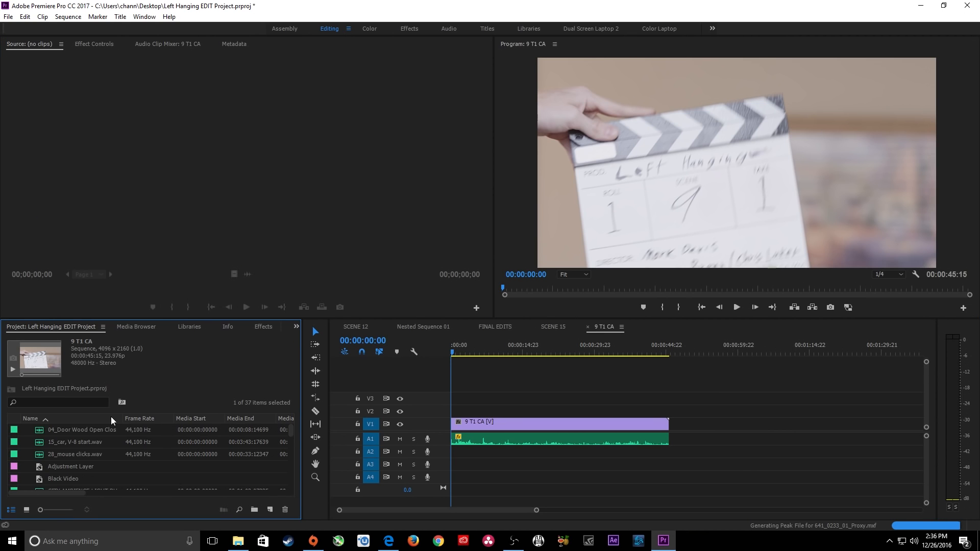
key(grave)
drag(61, 323, 29, 316)
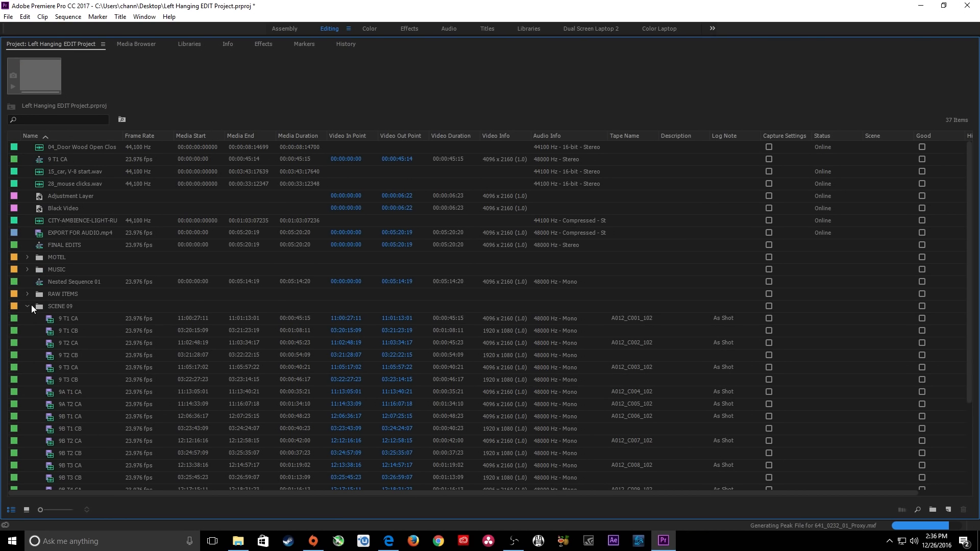
click(28, 306)
click(62, 159)
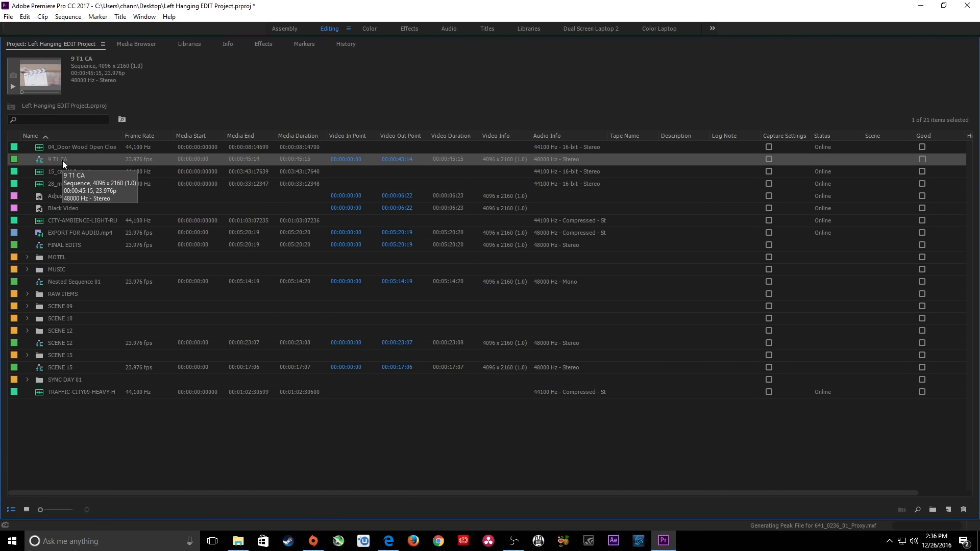
click(62, 160)
text(SCENE 09)
key(Tab)
key(Return)
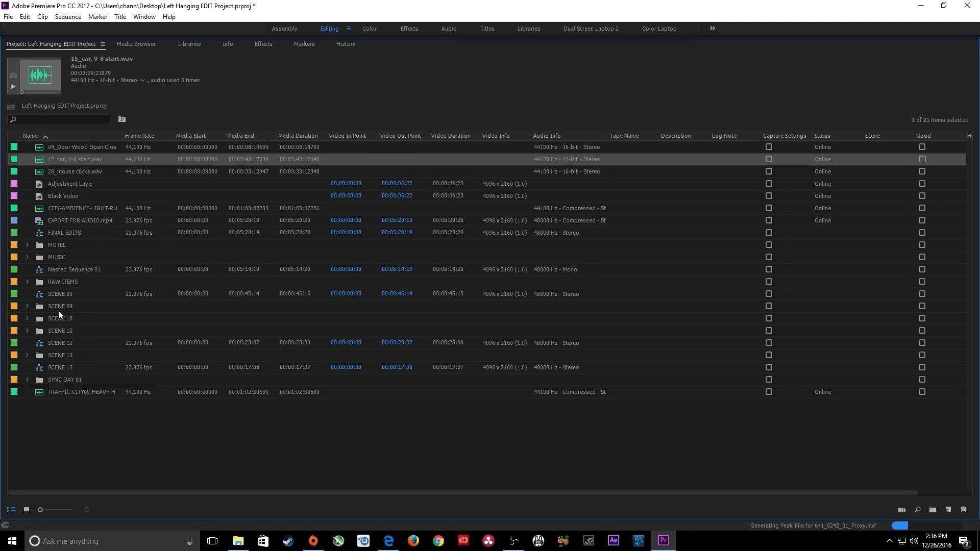
Create a sequence from the 10 T1 CA clip, rename it "SCENE 10" and move it out of the SCENE 10 bin.
click(31, 318)
click(49, 330)
drag(622, 412, 949, 511)
key(grave)
click(67, 341)
text(SCENE 10)
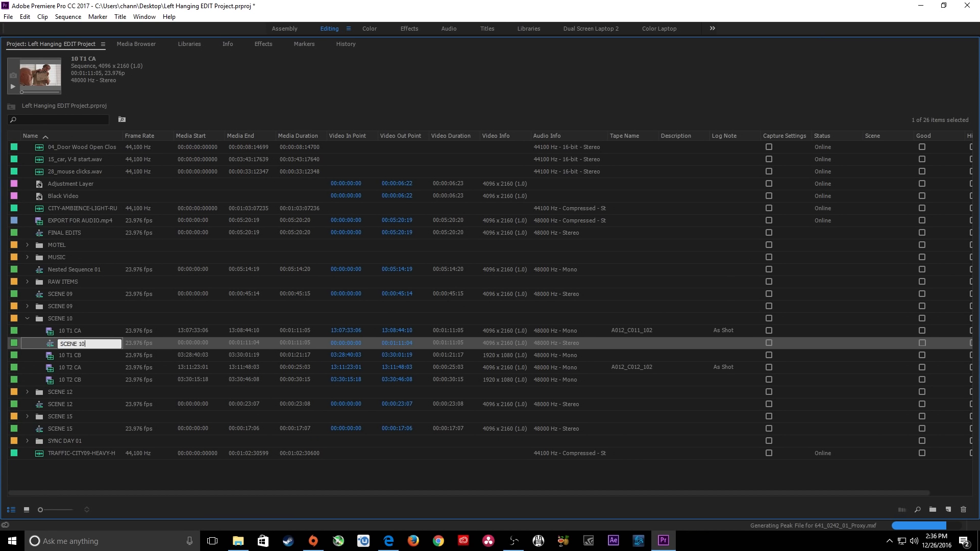
key(Return)
drag(28, 343, 43, 314)
click(44, 310)
click(40, 315)
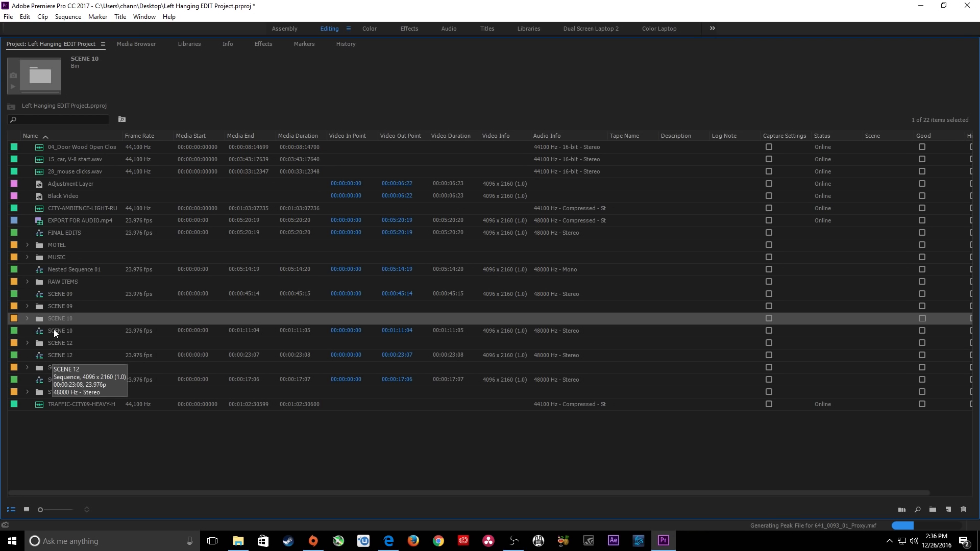
Delete the clip from the SCENE 10 sequence's timeline, leaving the sequence empty.
double_click(42, 295)
drag(495, 393, 592, 492)
key(Delete)
key(grave)
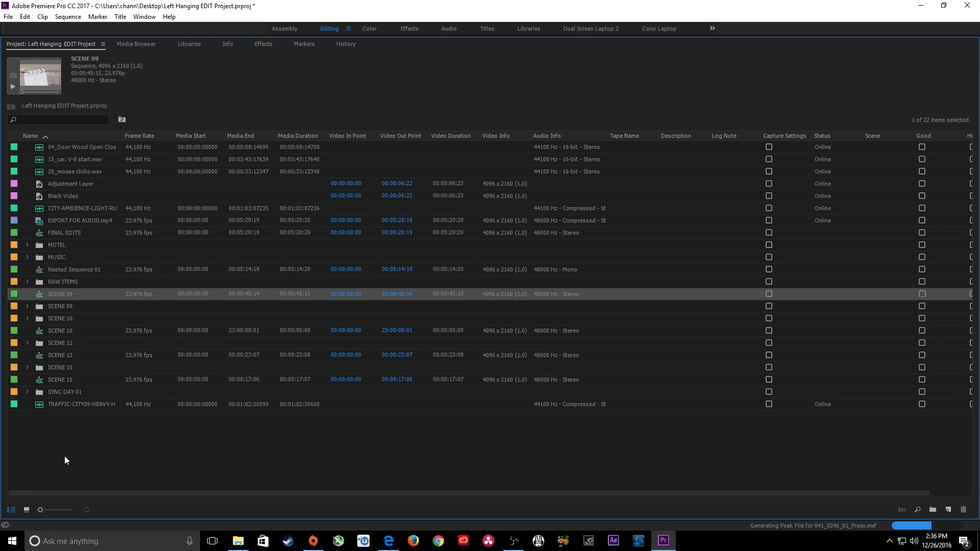
Open the SCENE 09 bin, show its clips as enlarged thumbnails and restore the full editing layout.
double_click(39, 306)
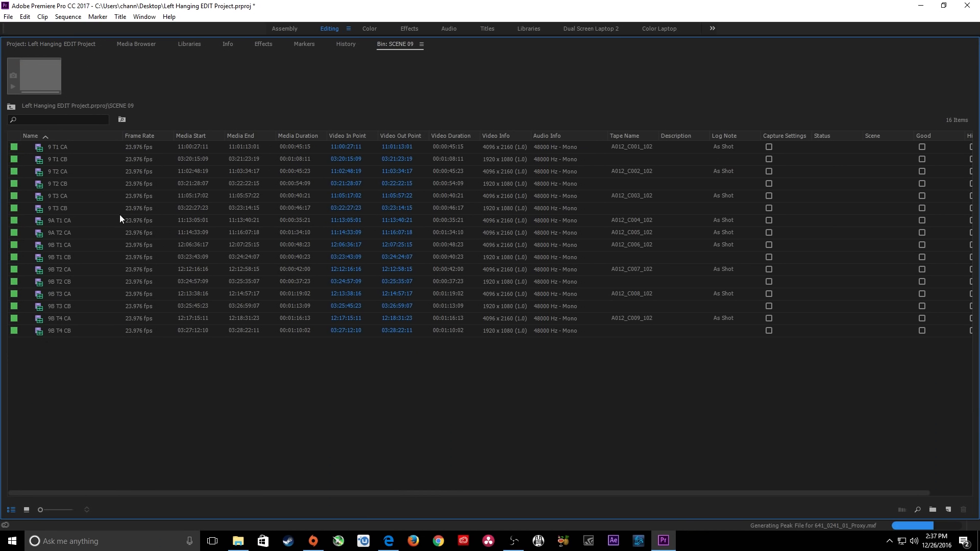
click(28, 508)
click(55, 510)
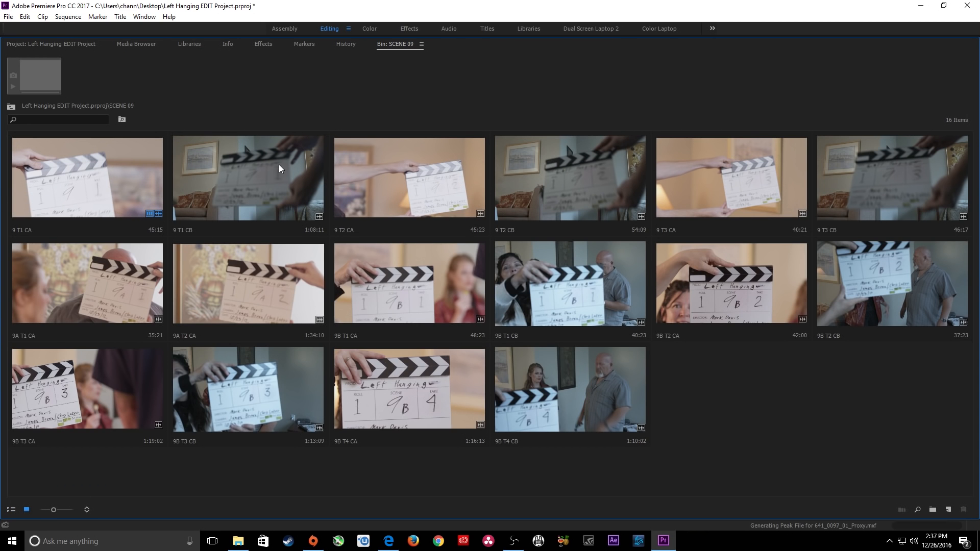
key(grave)
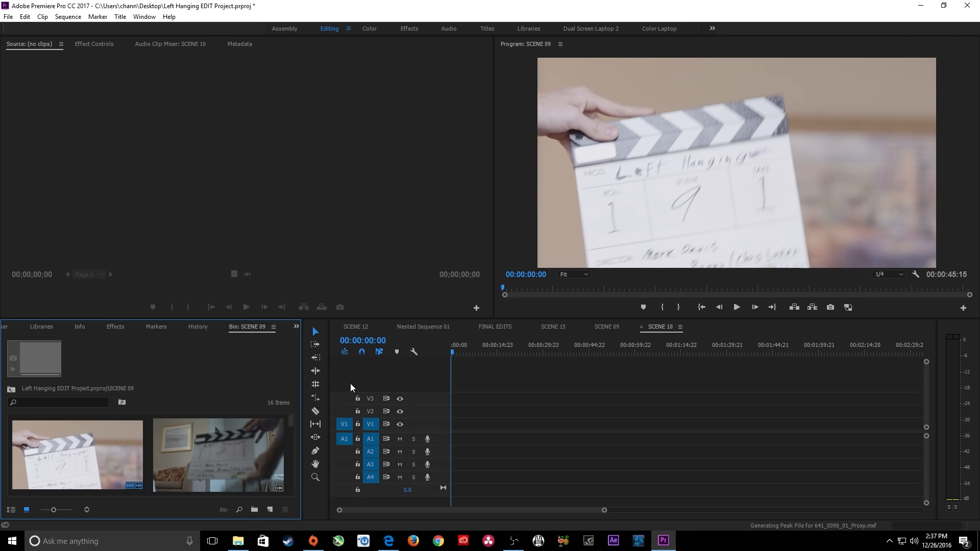